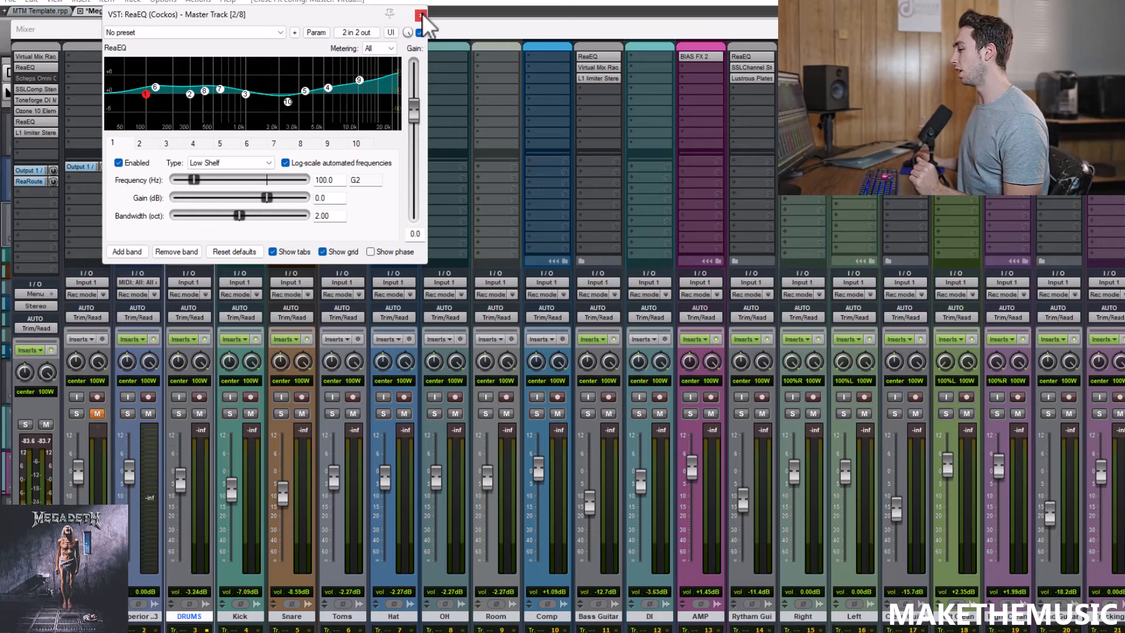
Open the SSLComp Stereo compressor on the master track and play the song from 13.3.00 to watch its compression meter
click(420, 15)
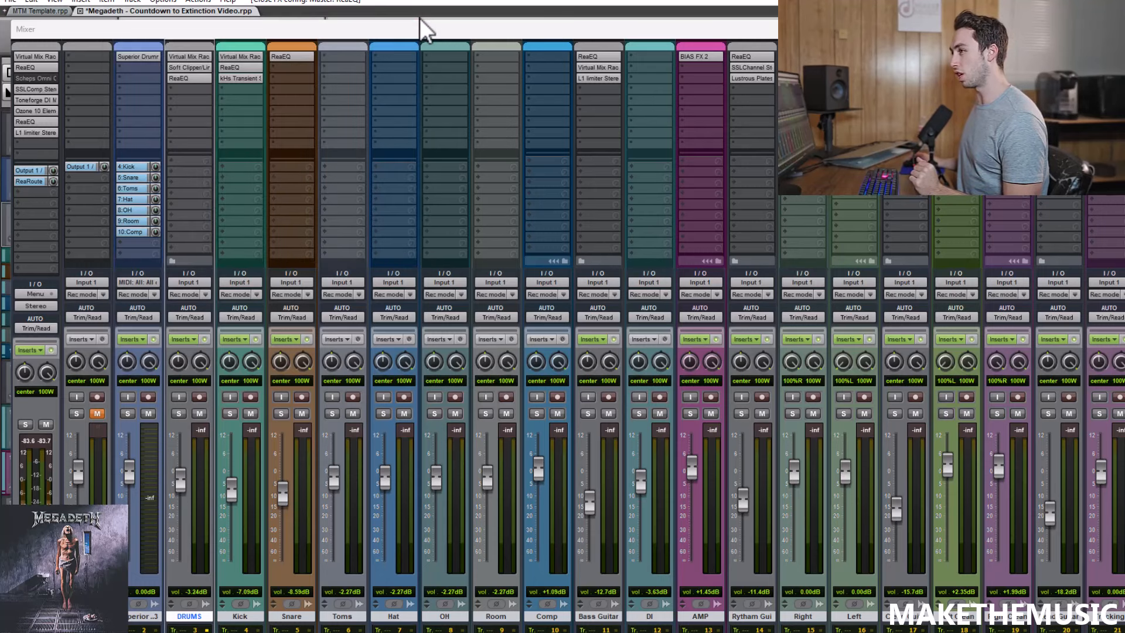
click(30, 89)
click(1112, 28)
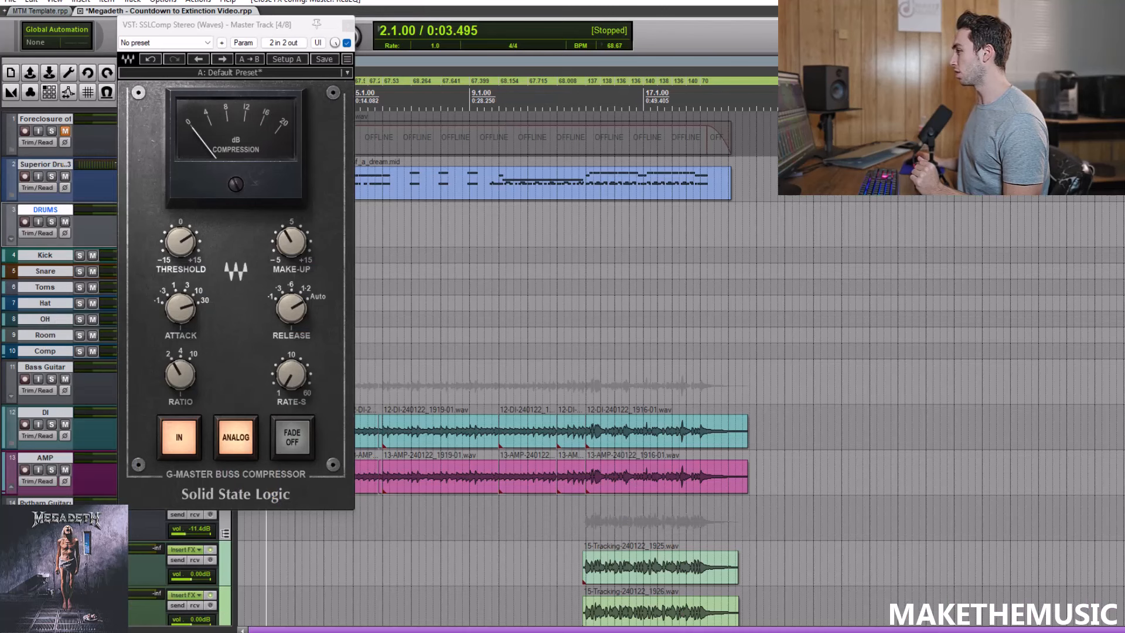
click(593, 248)
key(space)
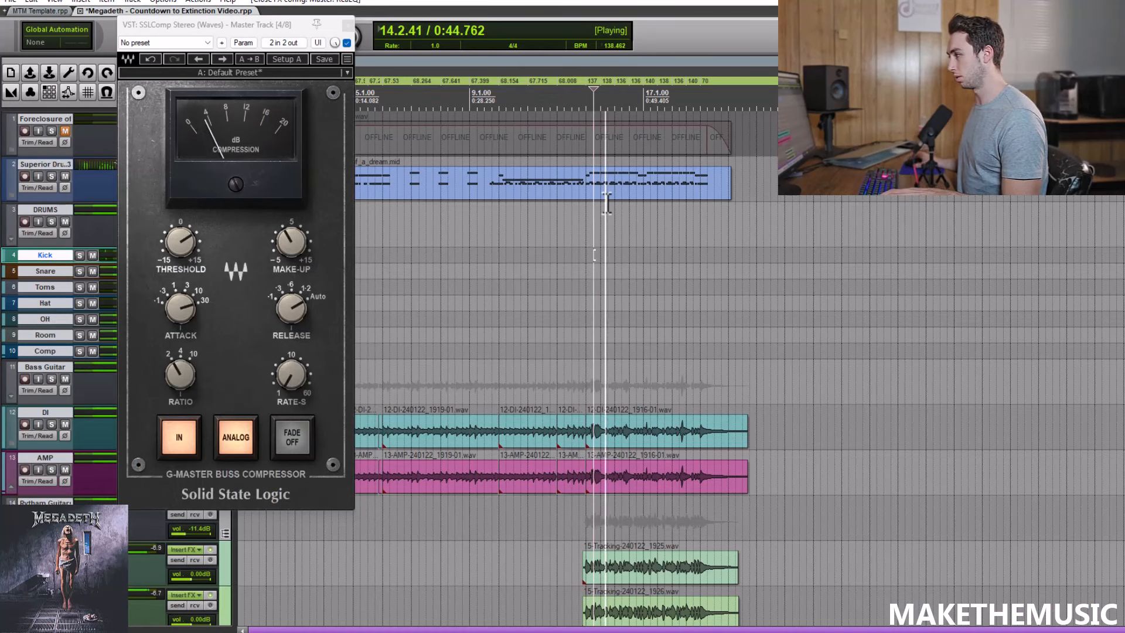
key(space)
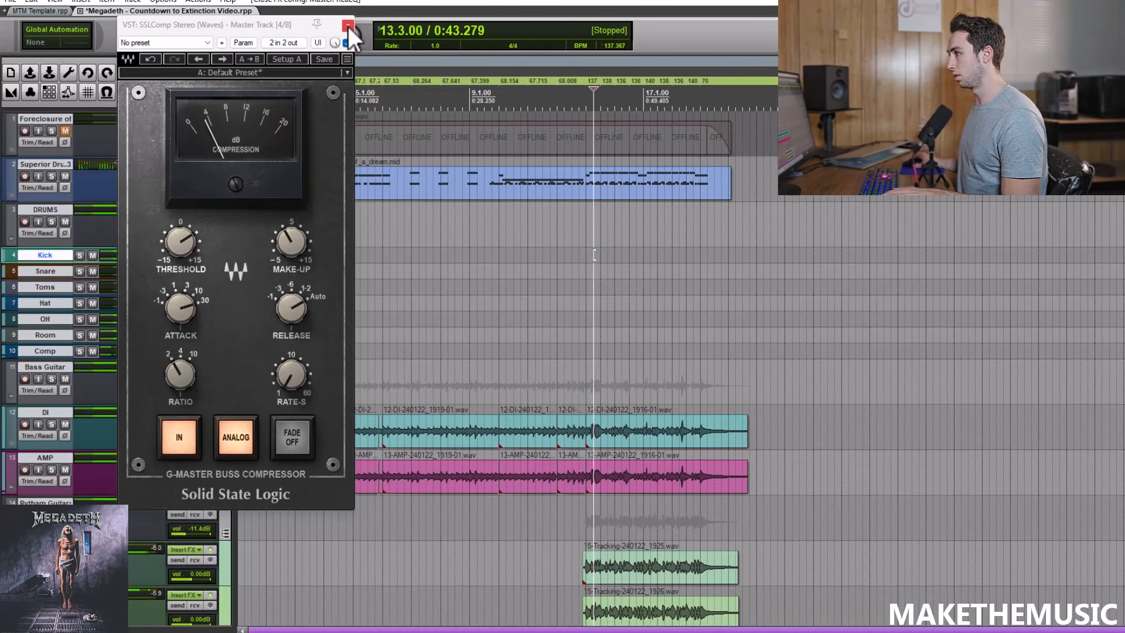
click(348, 25)
Return to the mixer and examine the EQ curve of the ReaEQ placed just before the L1 limiter on the master track
click(55, 1)
click(84, 50)
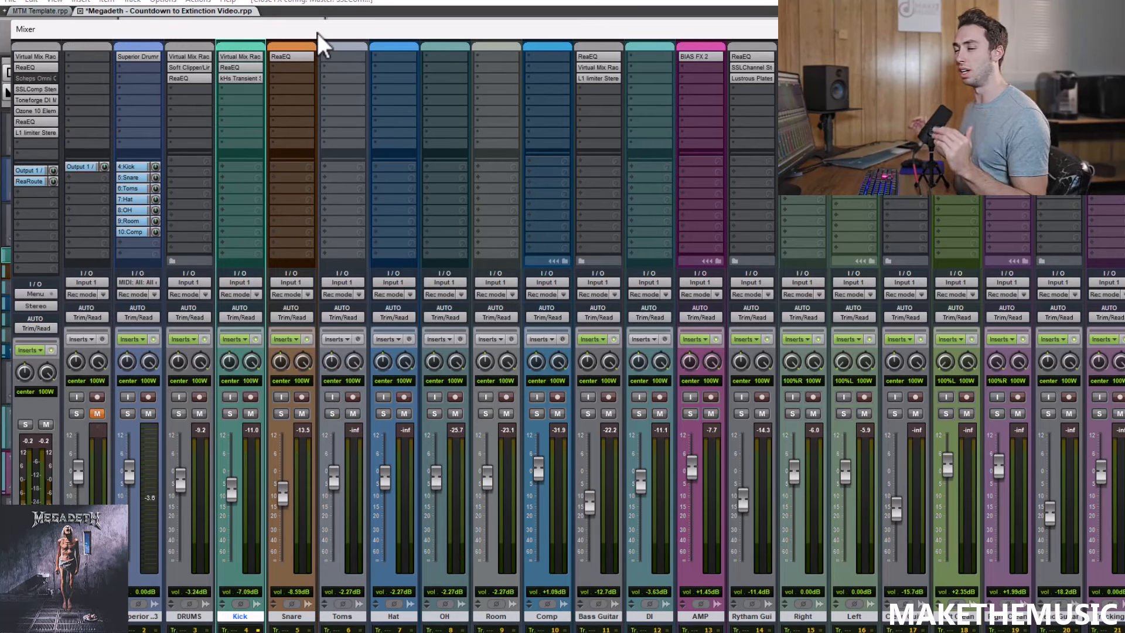
click(34, 120)
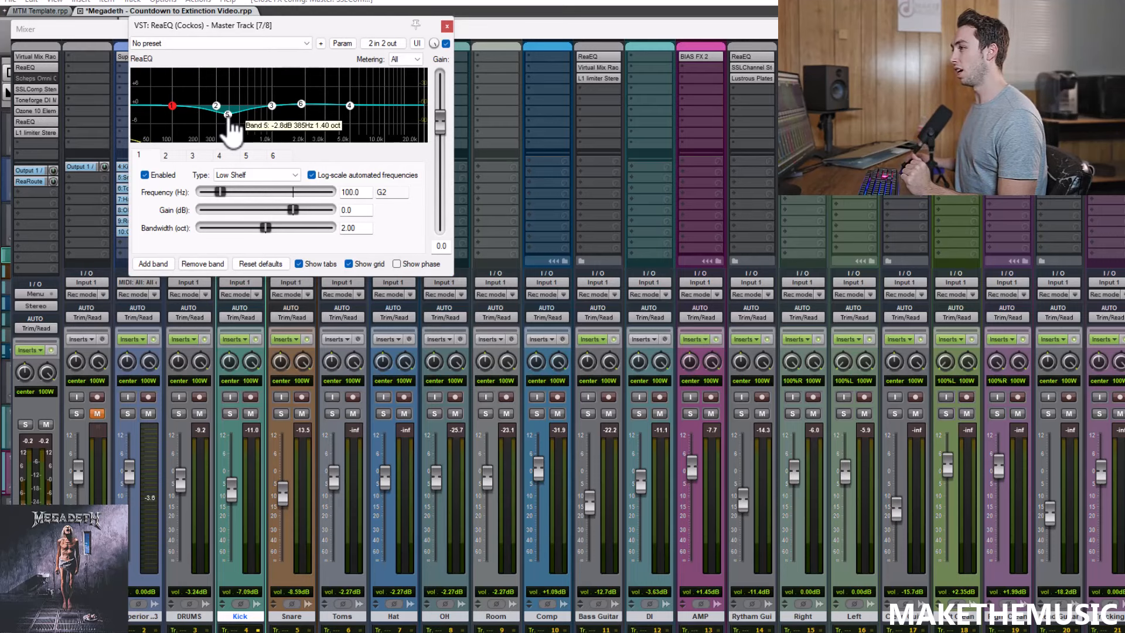
click(446, 26)
Compare the master with its L1 limiter bypassed and enabled while playing the song from 13.1.00
click(38, 133)
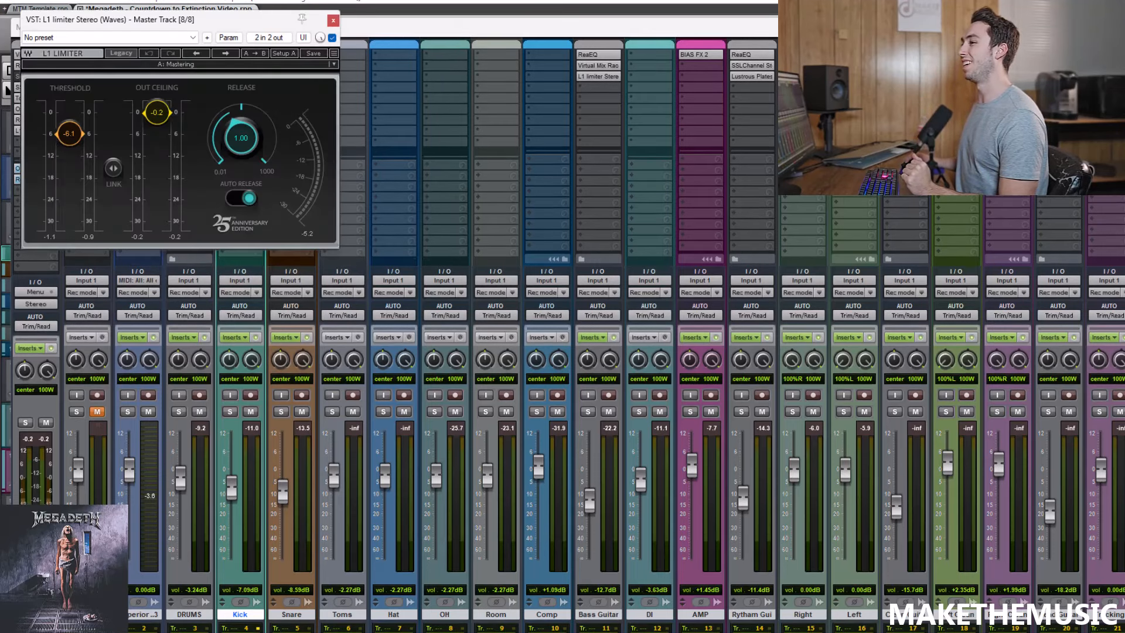
key(ctrl+m)
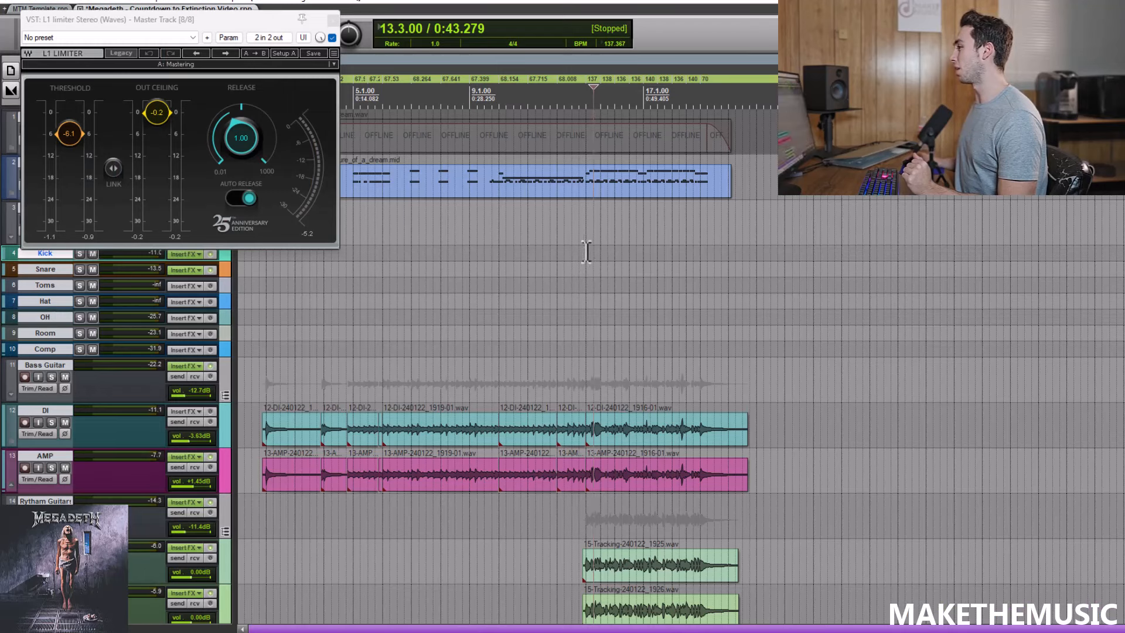
key(space)
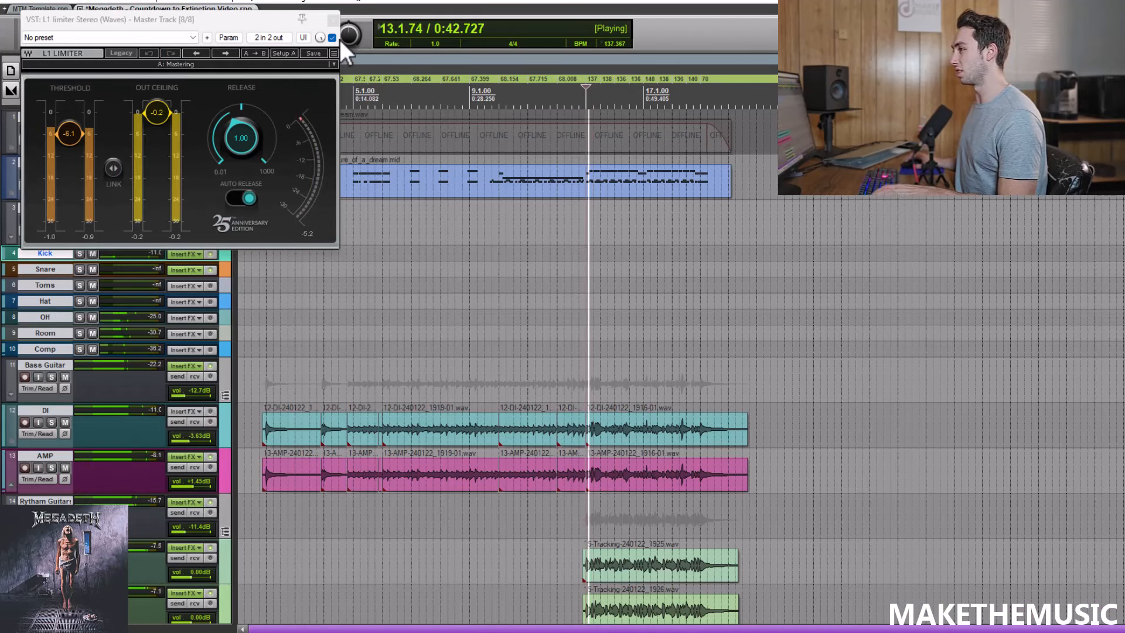
click(332, 37)
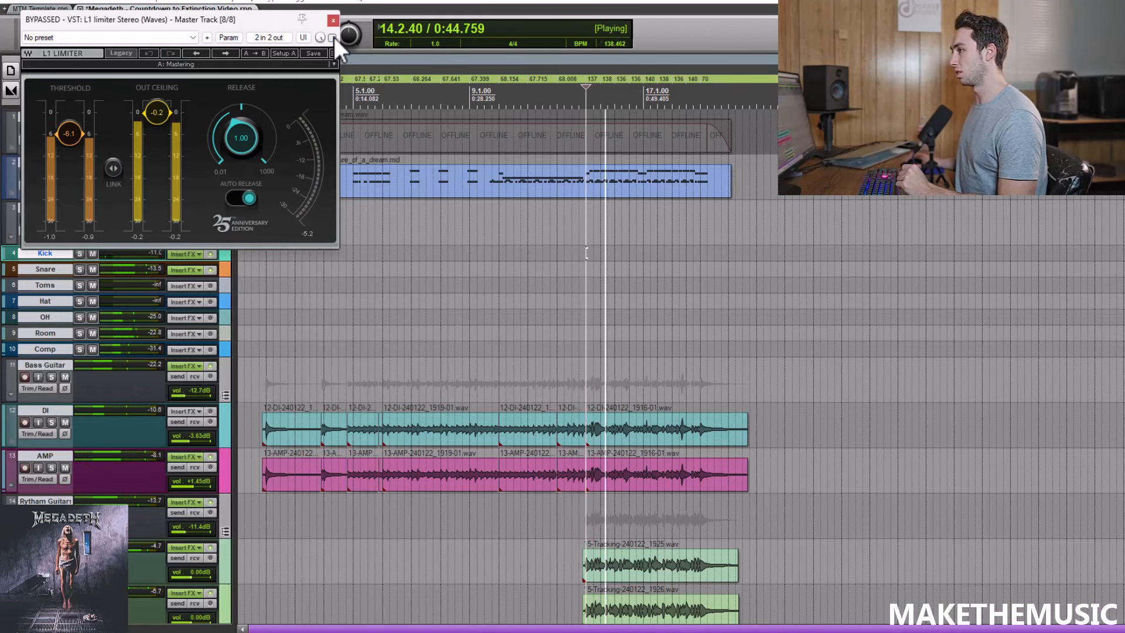
click(333, 36)
key(space)
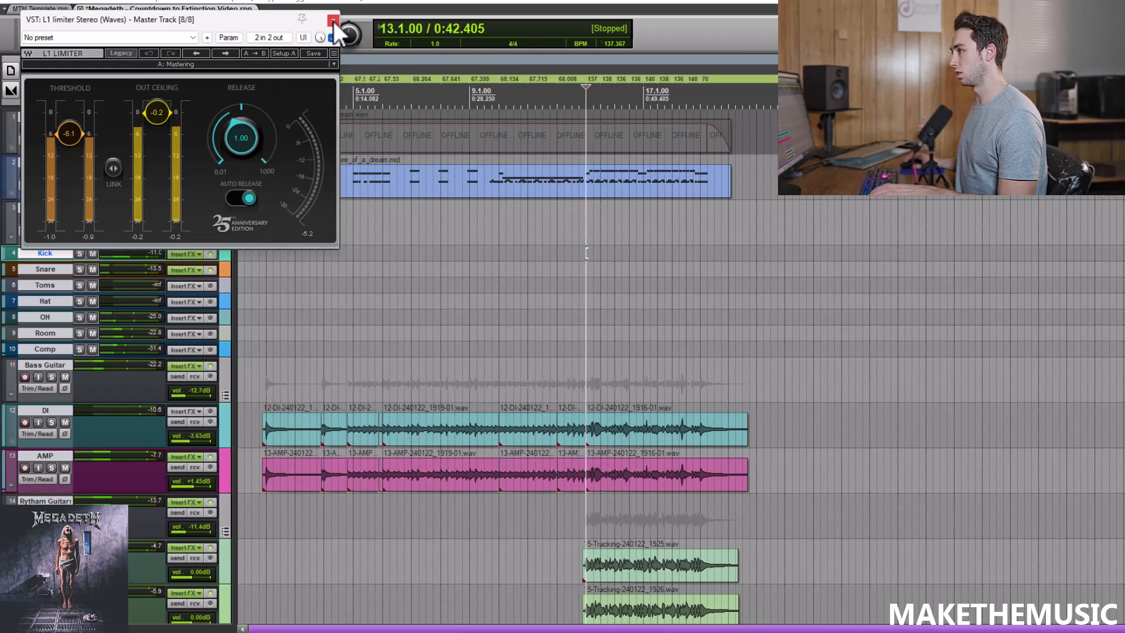
click(332, 21)
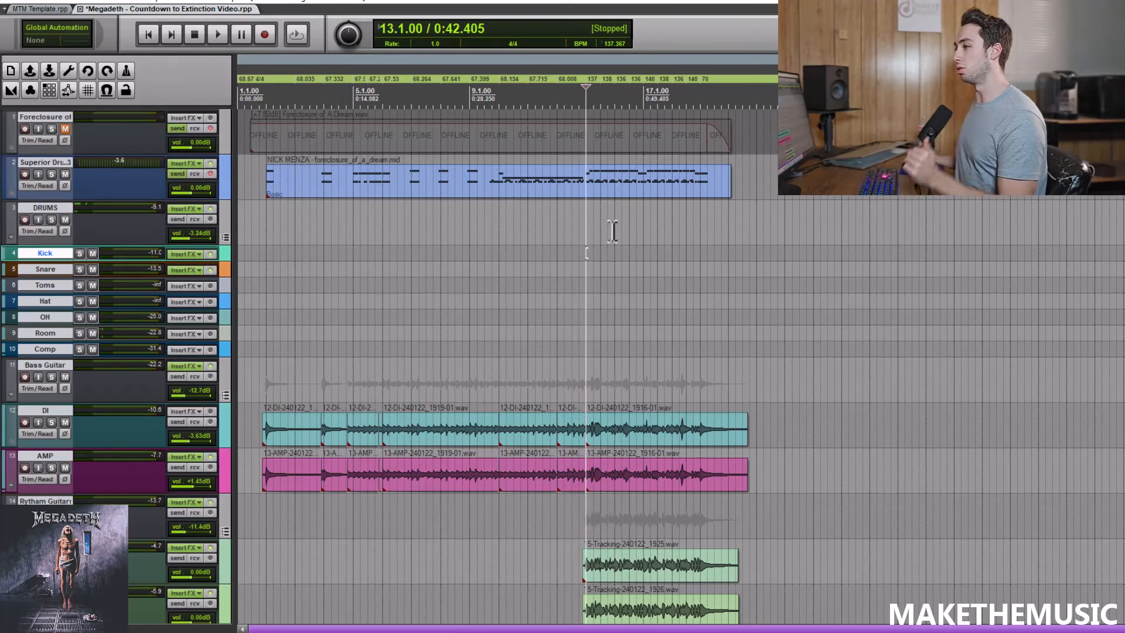
Open Superior Drummer 3 on its track and select Racktom 2 in the drum kit
scroll(613, 231, up, 2)
scroll(575, 211, down, 2)
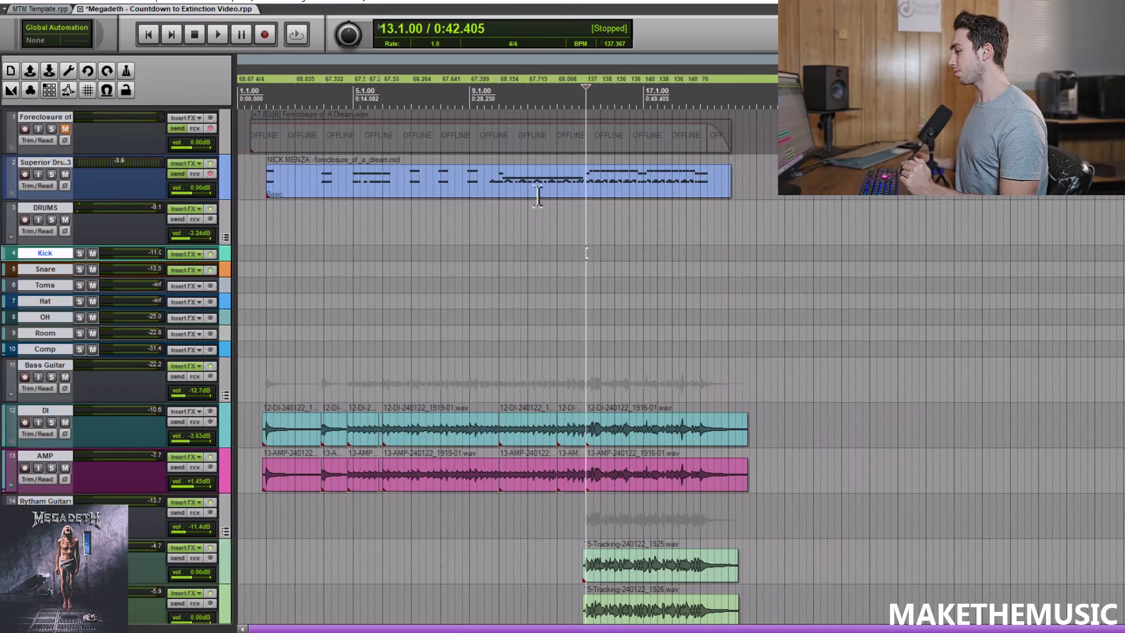
click(181, 162)
drag(702, 41, 662, 48)
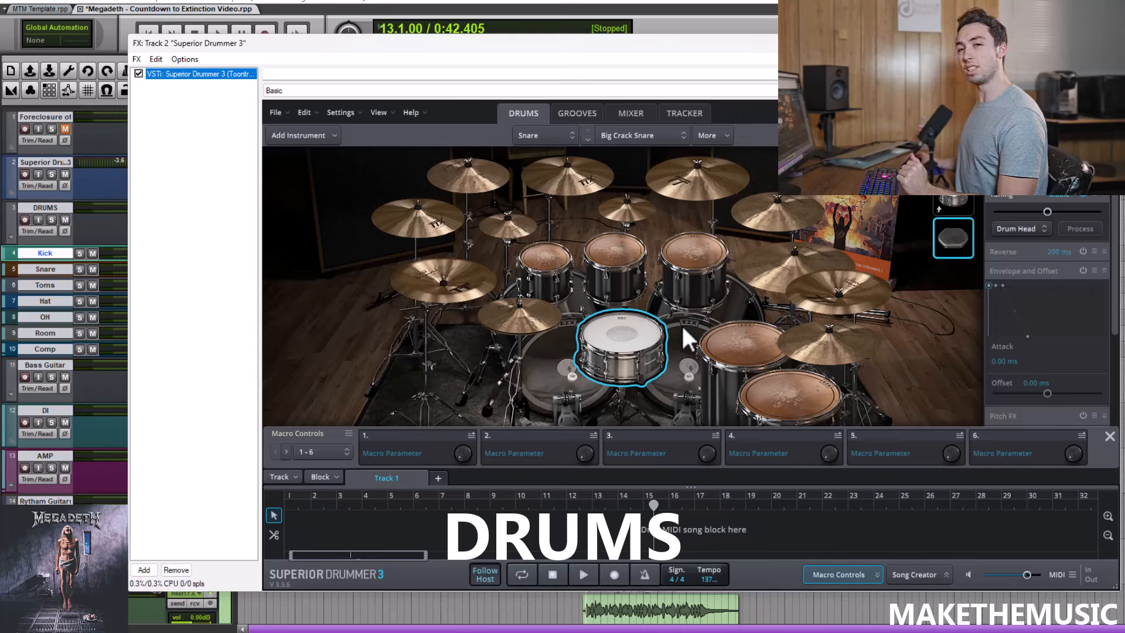
click(688, 265)
click(615, 244)
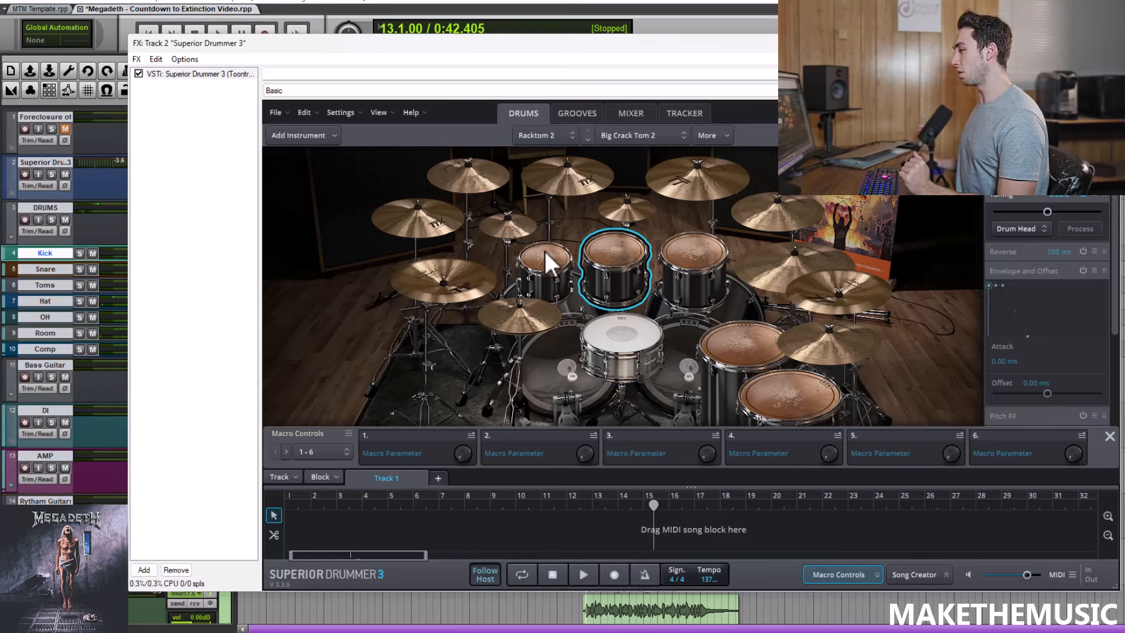
Examine the stacked sounds of Kick 2 and the snare in the drum kit
click(697, 354)
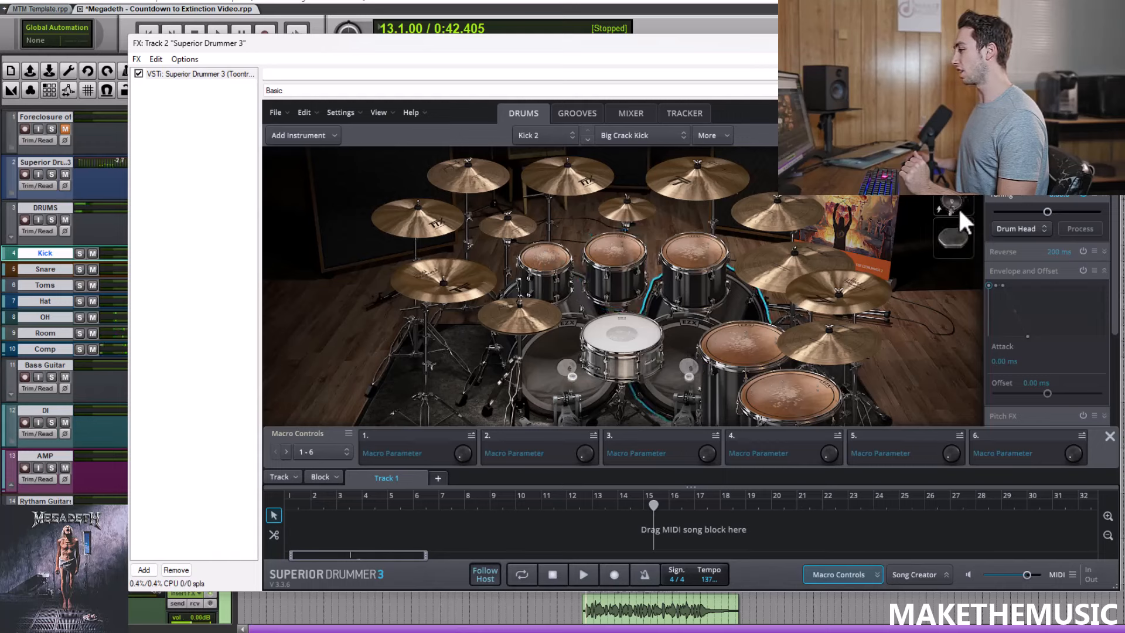
click(952, 241)
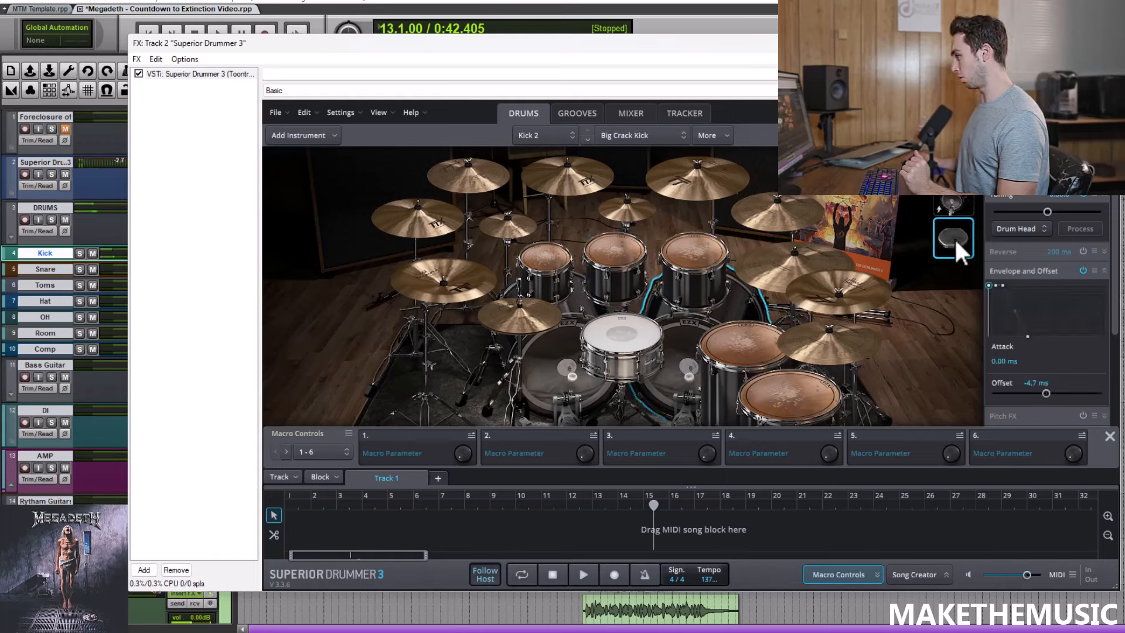
click(638, 335)
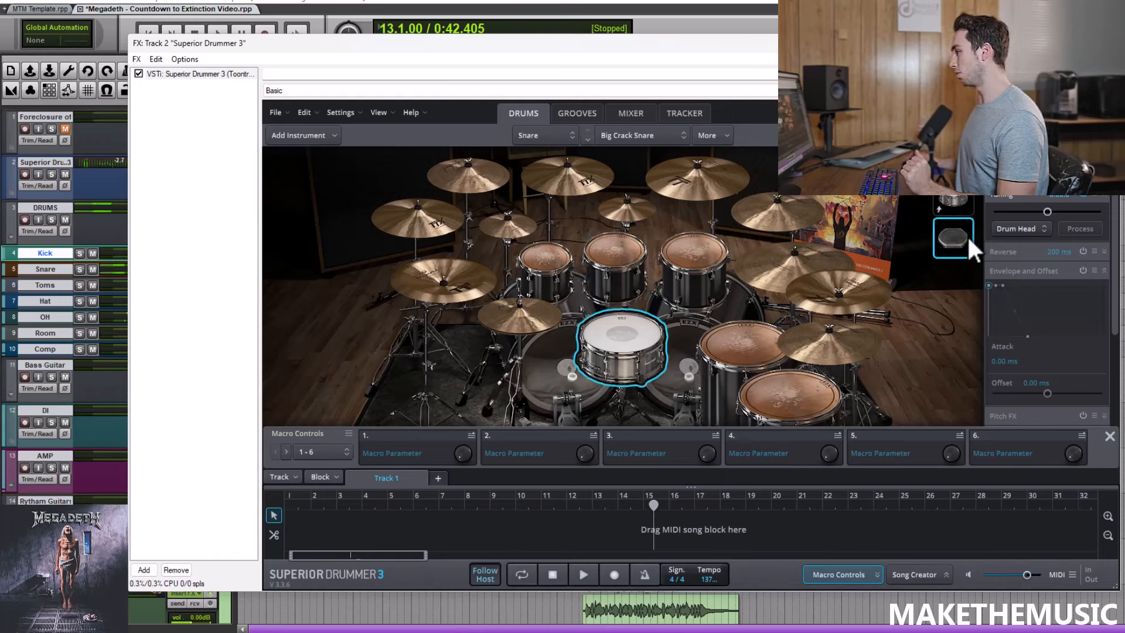
click(952, 202)
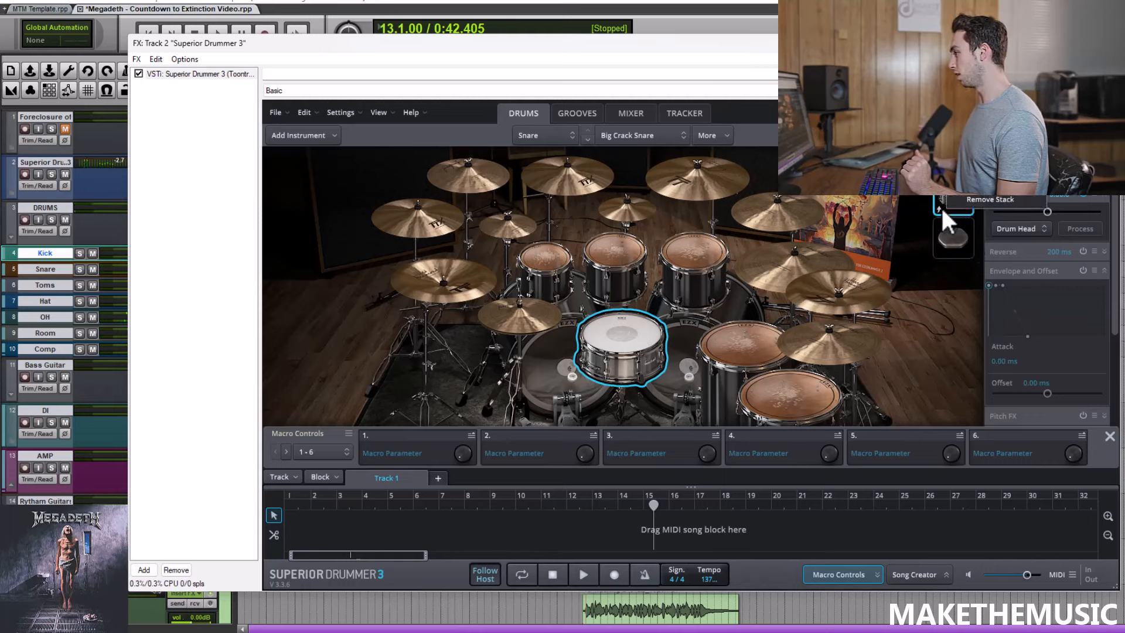
Select Kick 1 and view its list of alternative kick instruments, keeping Big Crack Kick
right_click(626, 328)
click(554, 359)
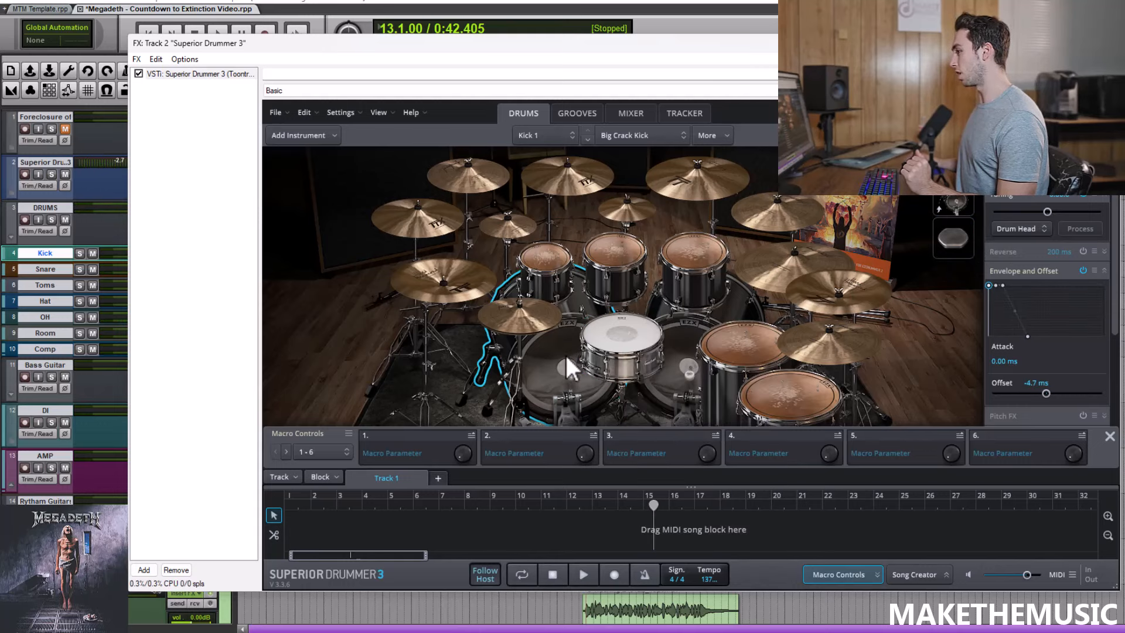
right_click(563, 353)
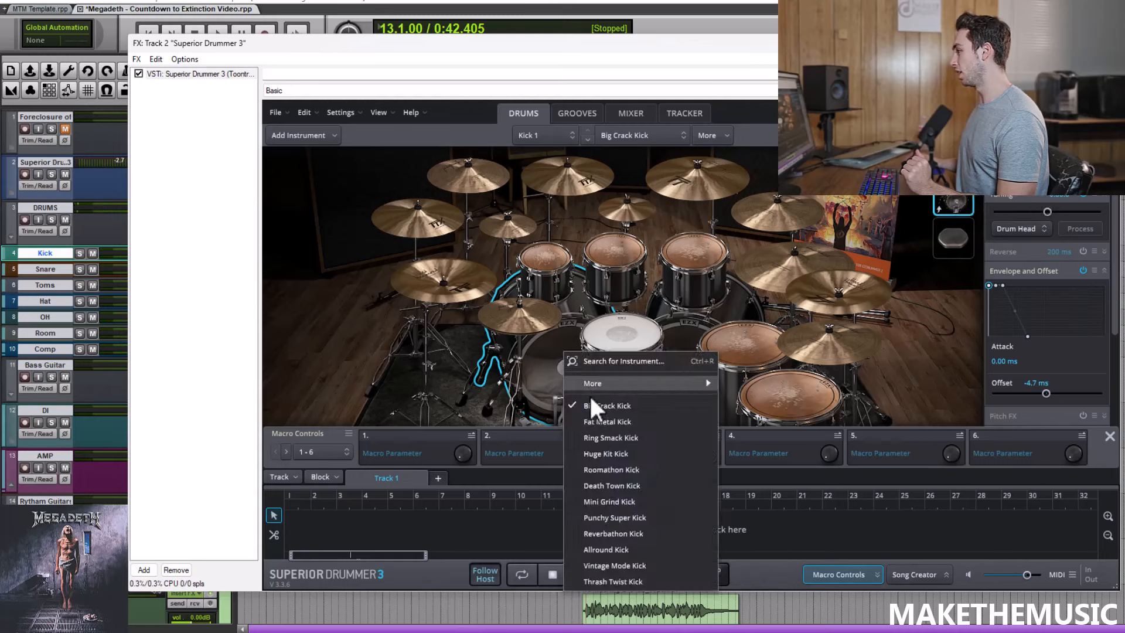
click(922, 303)
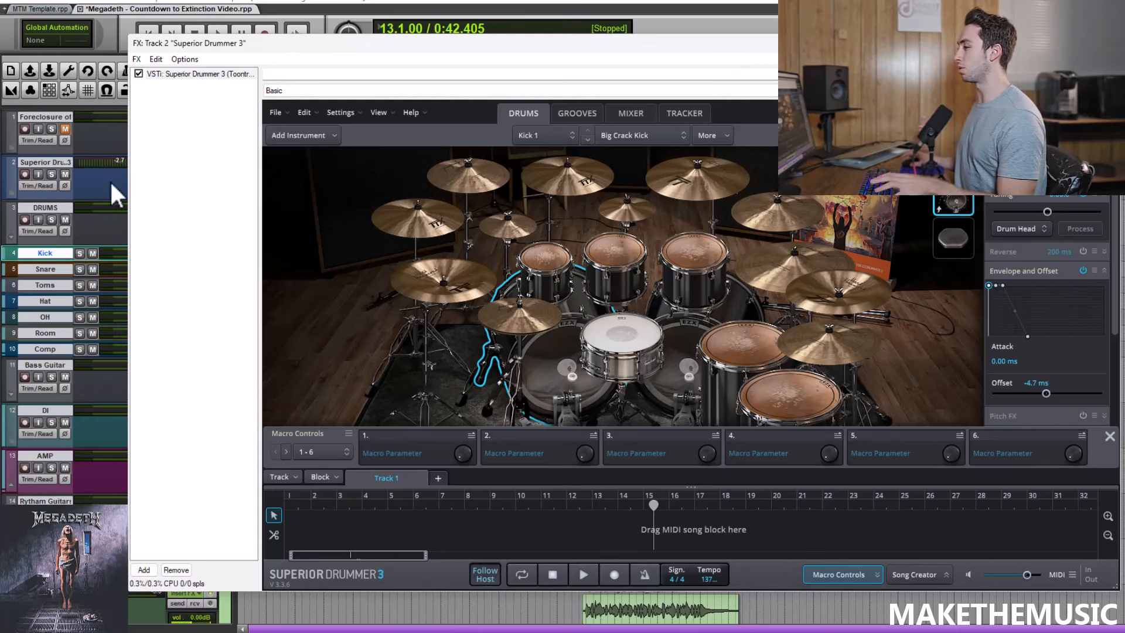
Solo the DRUMS track, play the song from 13.1.00 and close the Superior Drummer 3 window
click(52, 219)
key(space)
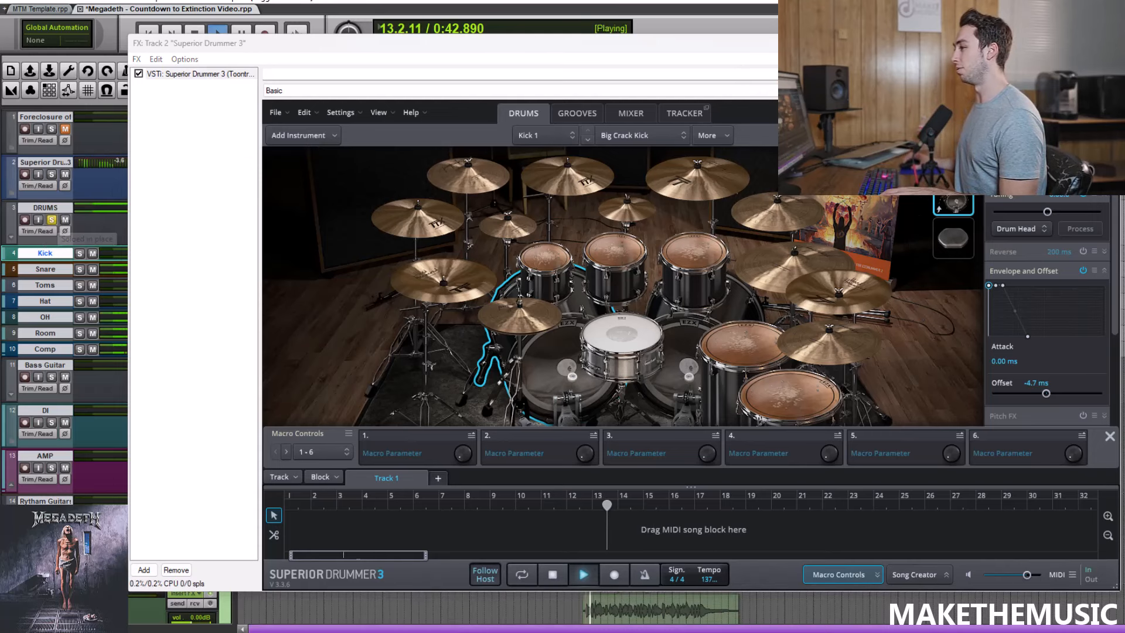
click(1106, 43)
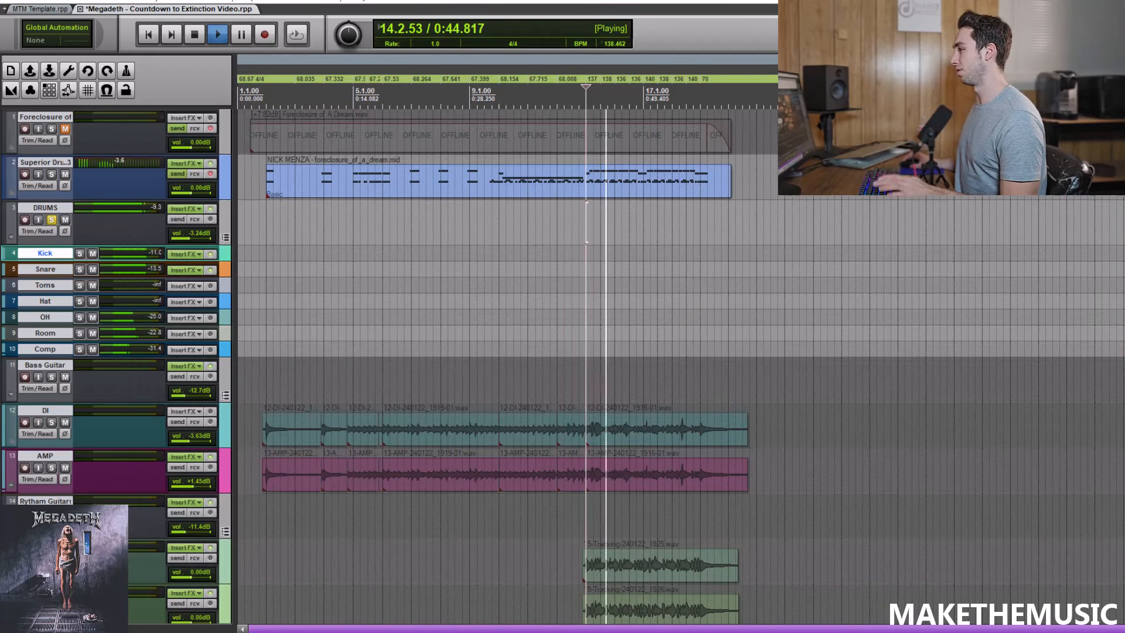
scroll(686, 197, up, 2)
key(space)
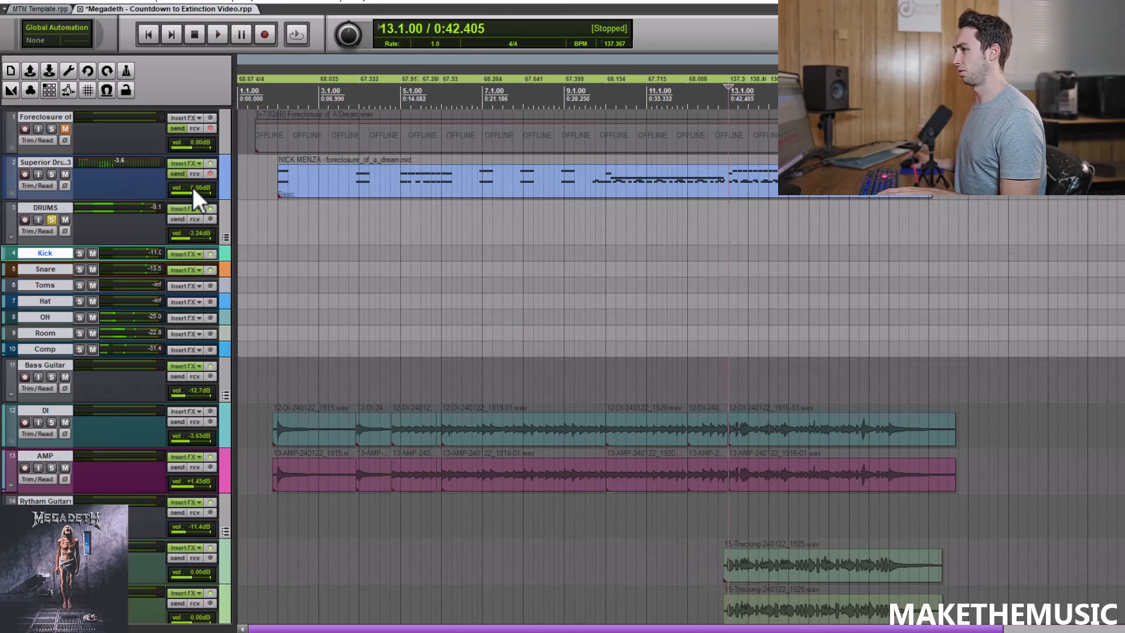
Reopen Superior Drummer 3 and examine its internal mixer's channel levels and output routing
click(195, 163)
click(631, 113)
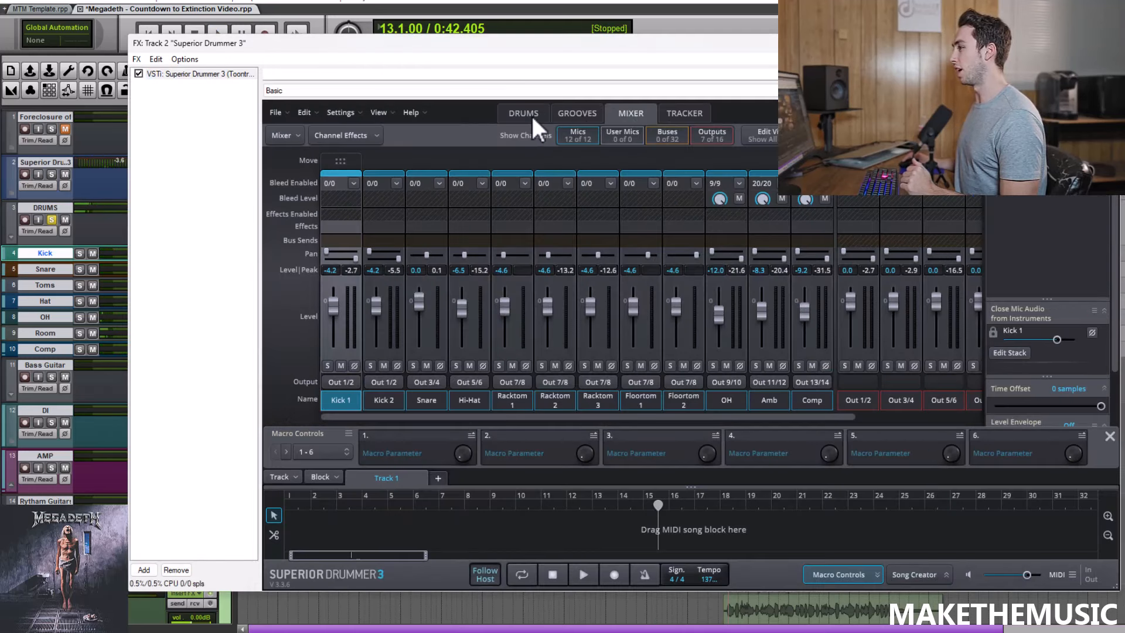
click(523, 113)
key(Escape)
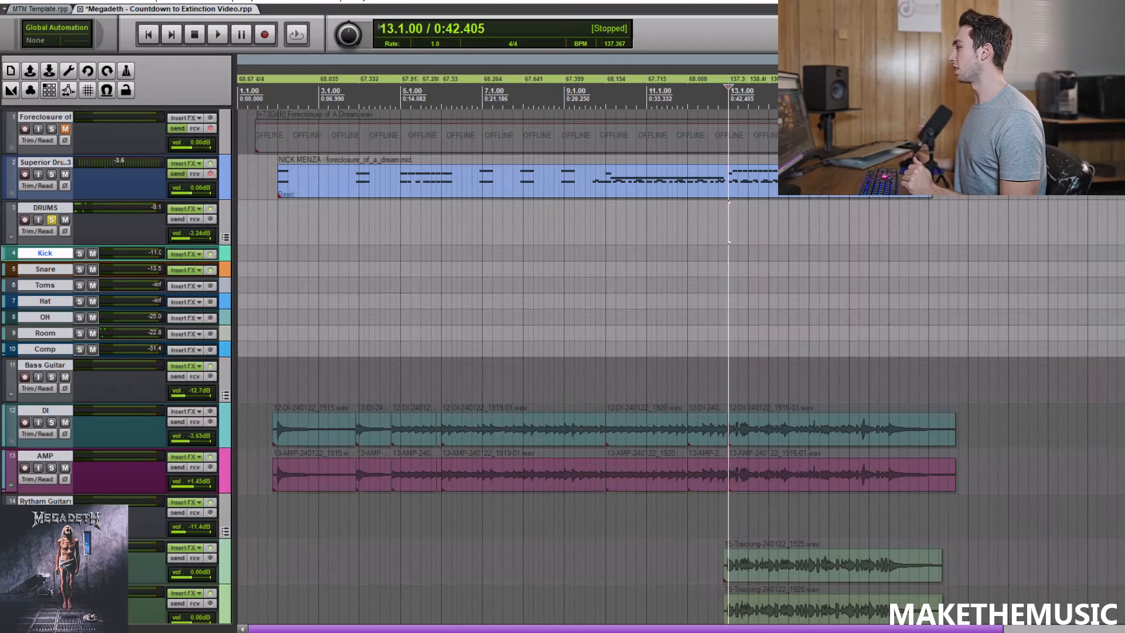
Solo the Kick track and compare its sound with the Virtual Mix Rack bypassed and enabled during playback
click(191, 258)
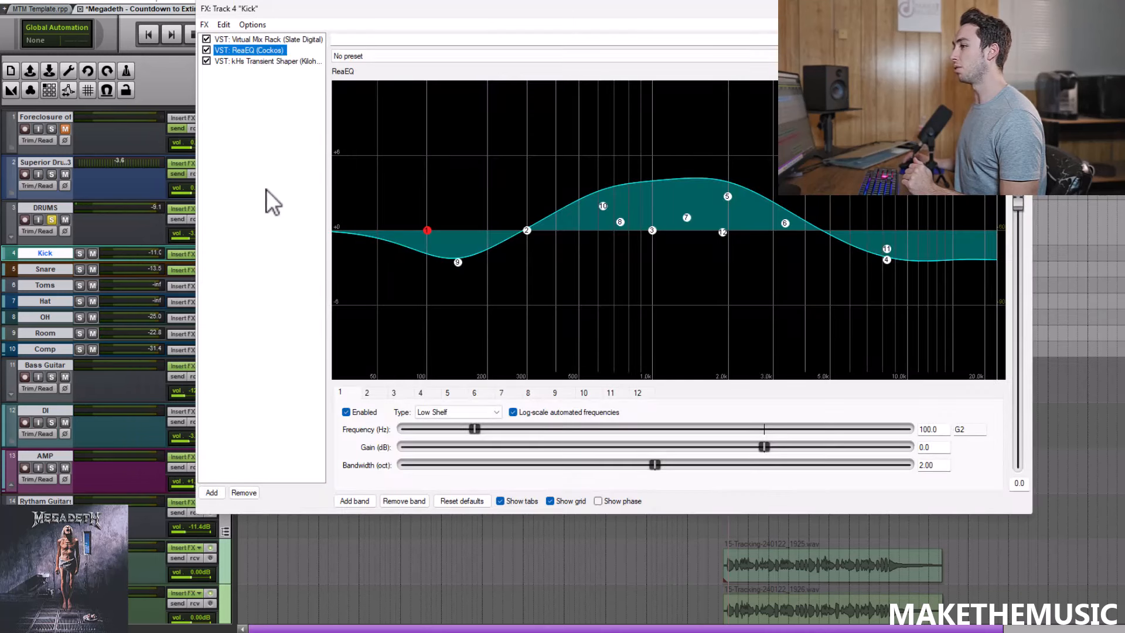
click(266, 40)
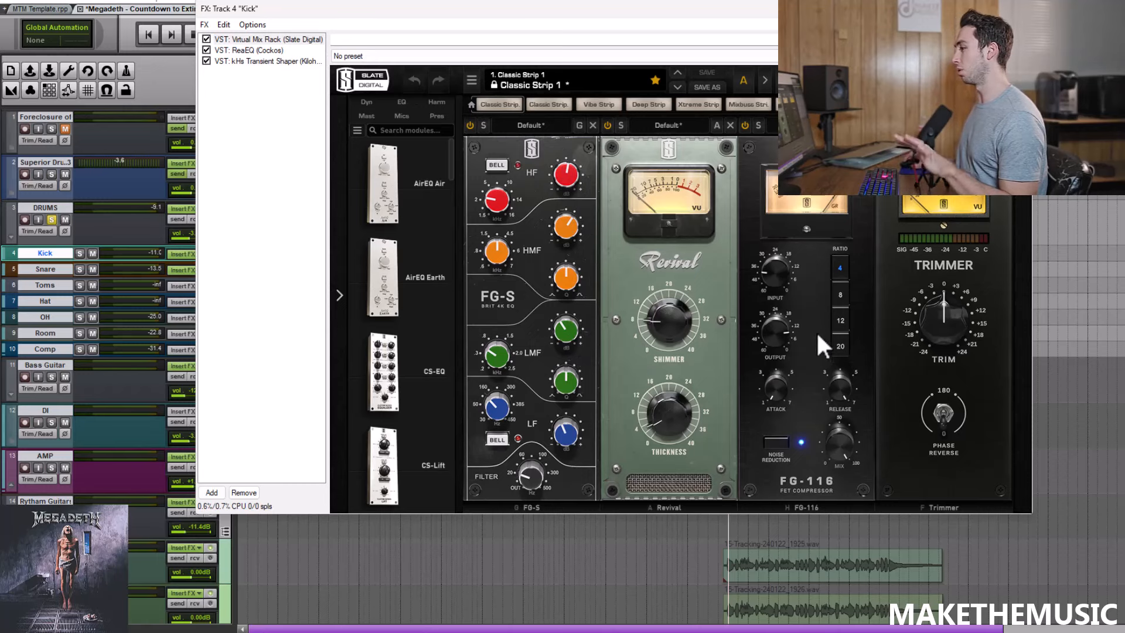
click(80, 253)
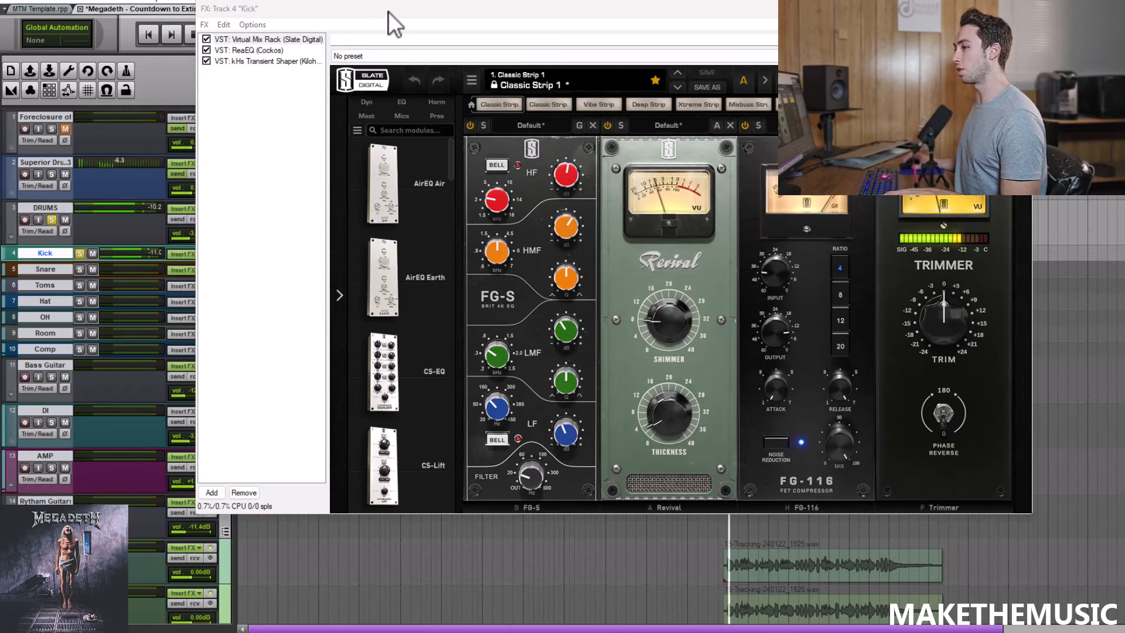
drag(388, 10, 503, 18)
click(322, 47)
click(321, 46)
Examine the ReaEQ curve and the kHs Transient Shaper settings on the Kick track, and close its effects chain
click(365, 57)
key(space)
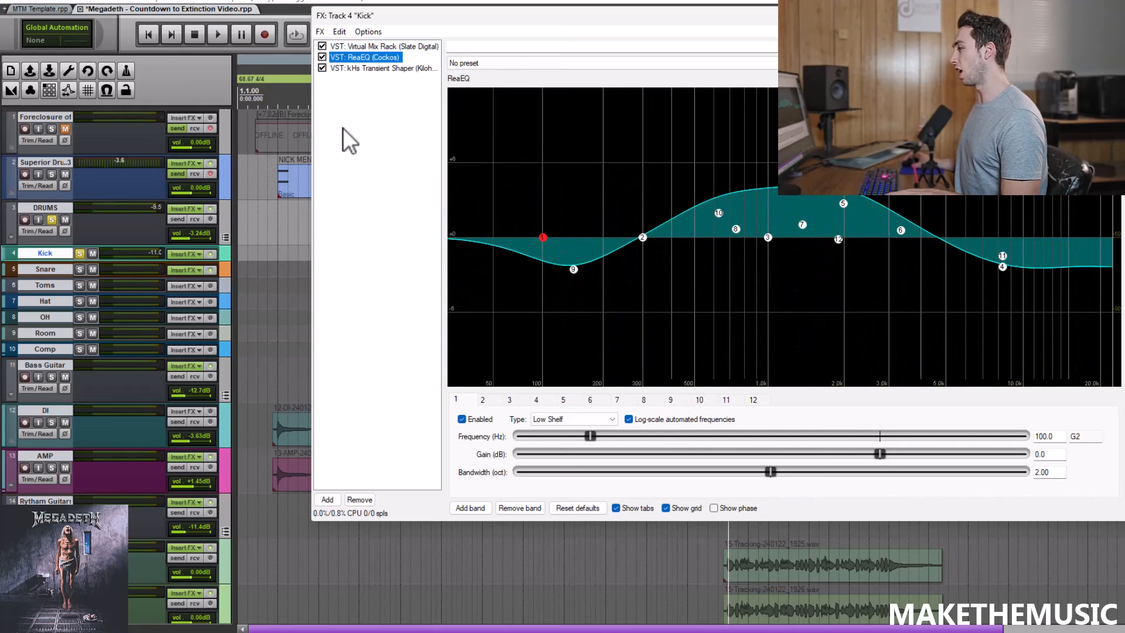
click(346, 69)
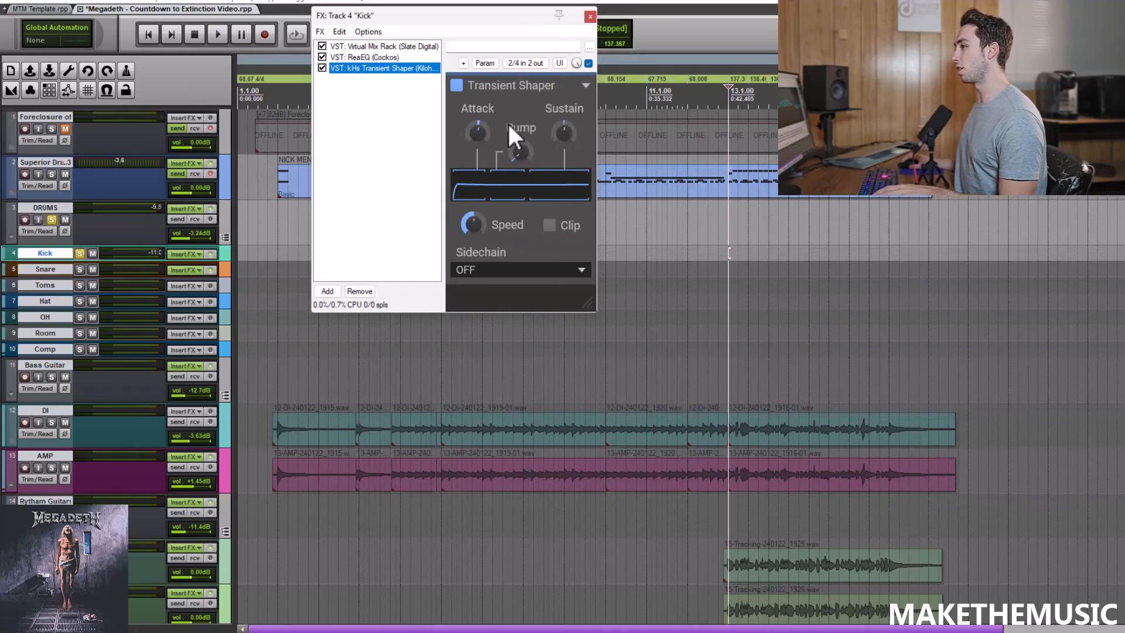
click(591, 18)
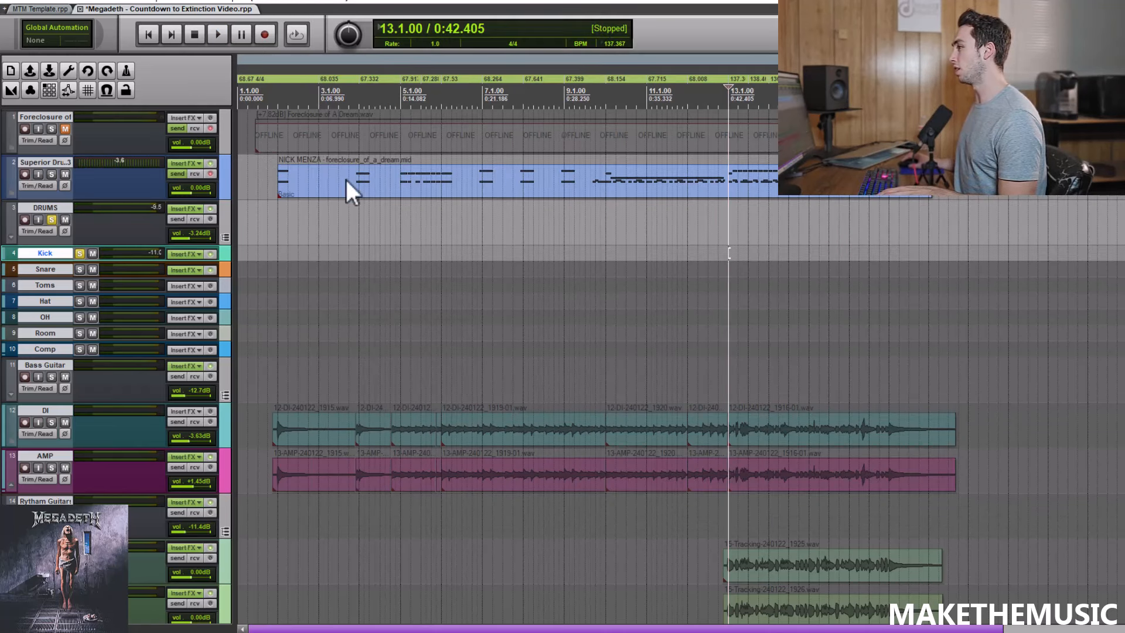
click(178, 254)
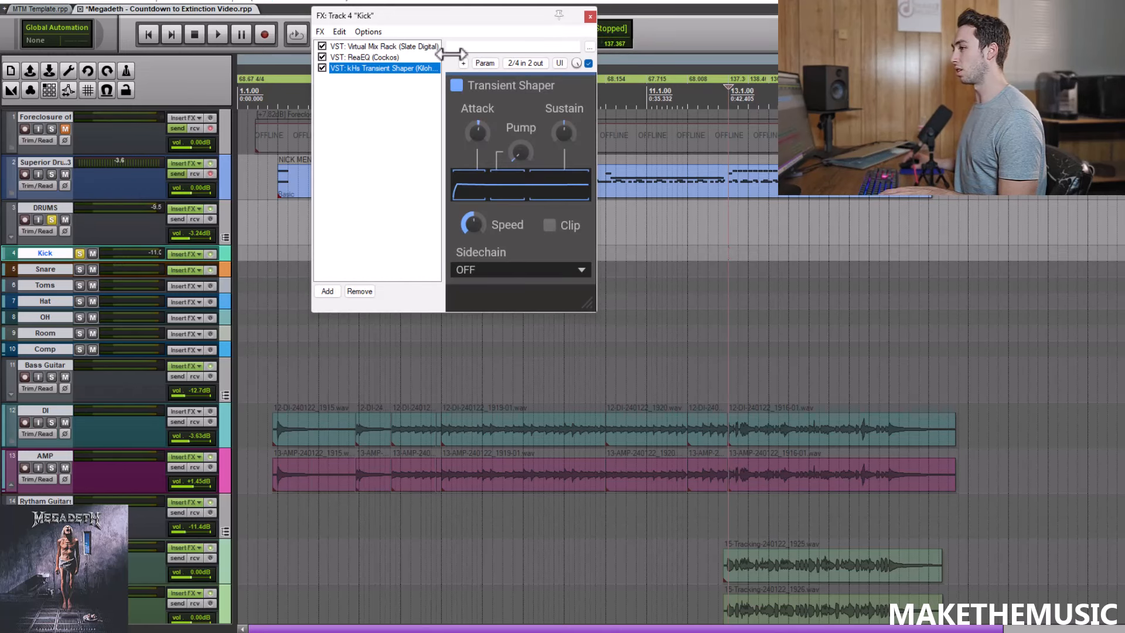
drag(596, 16, 592, 17)
click(586, 17)
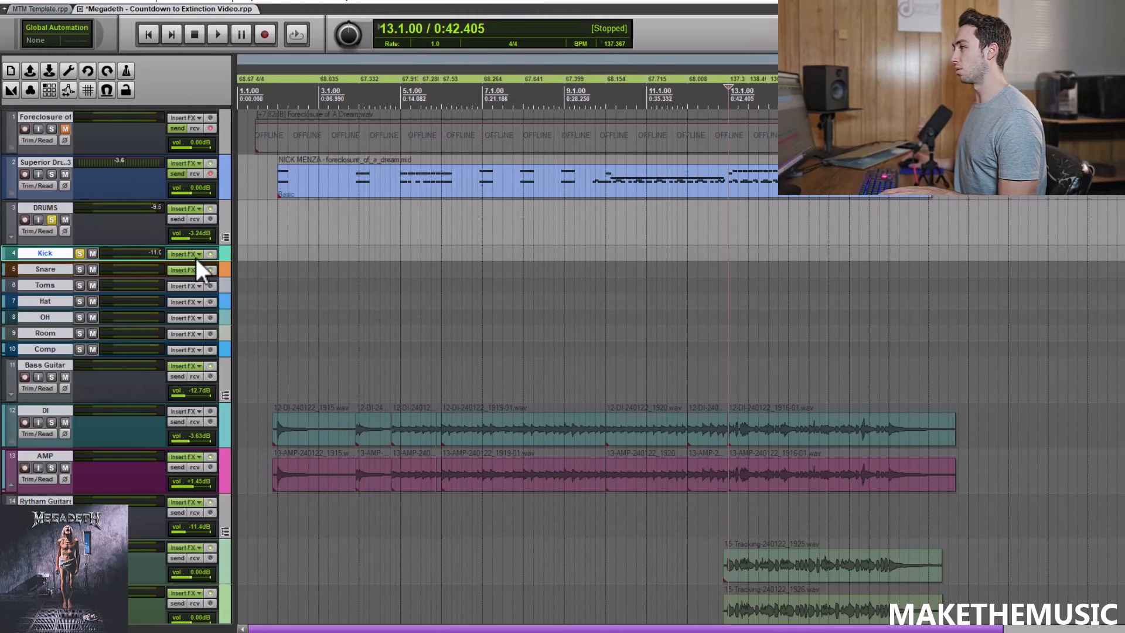
Compare the Kick track's sound with its whole effects chain bypassed and enabled during playback from 13.1.00
click(211, 253)
key(space)
scroll(744, 214, up, 4)
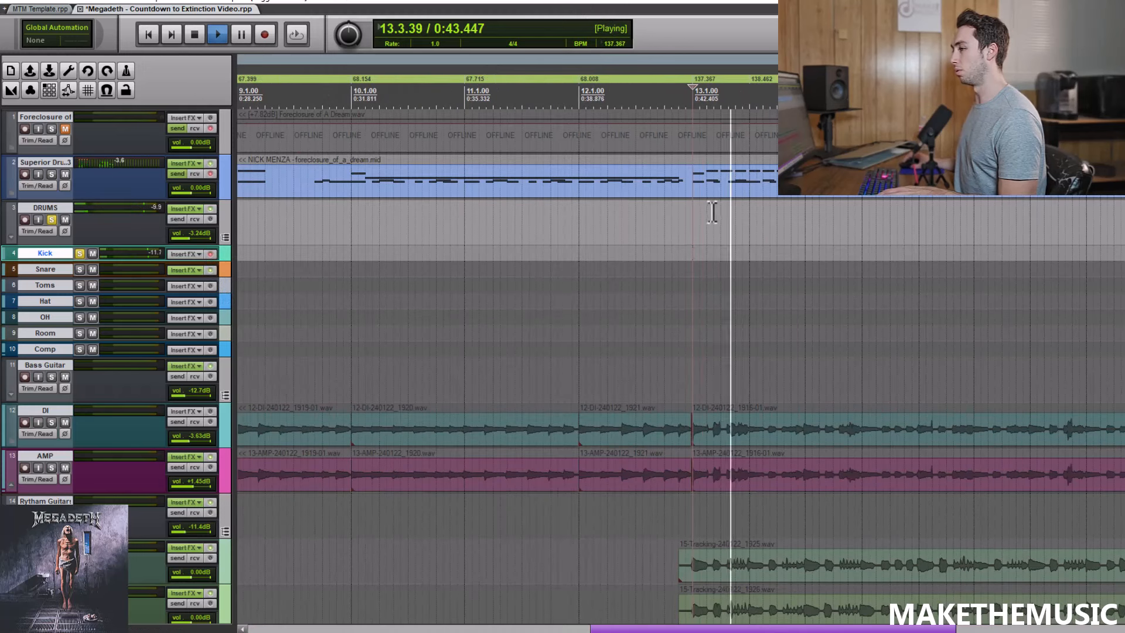
click(210, 254)
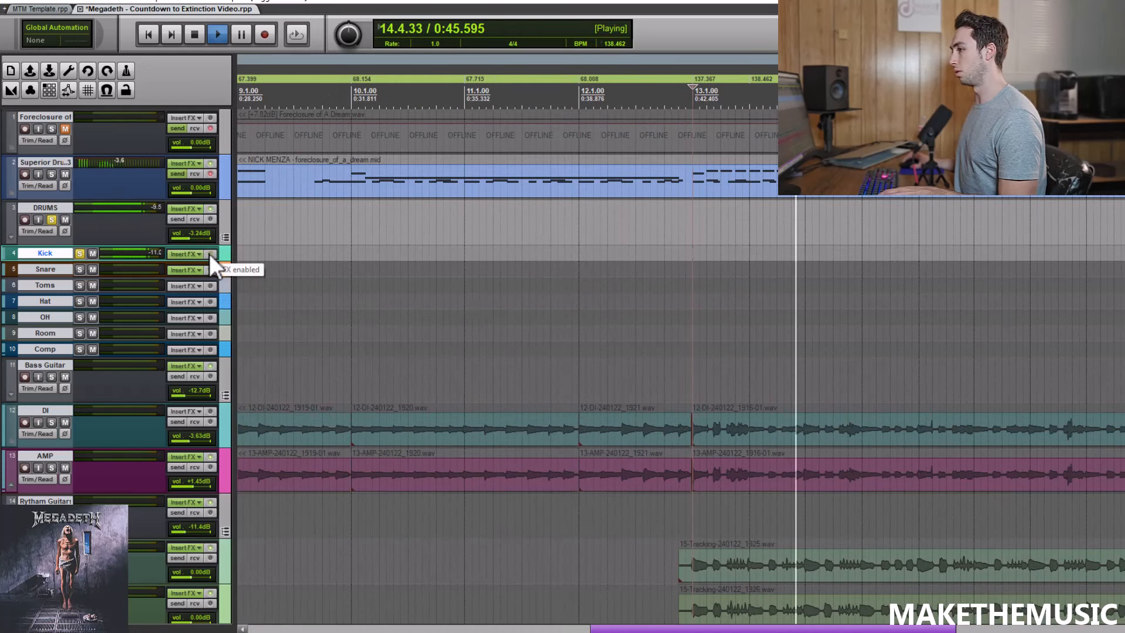
key(space)
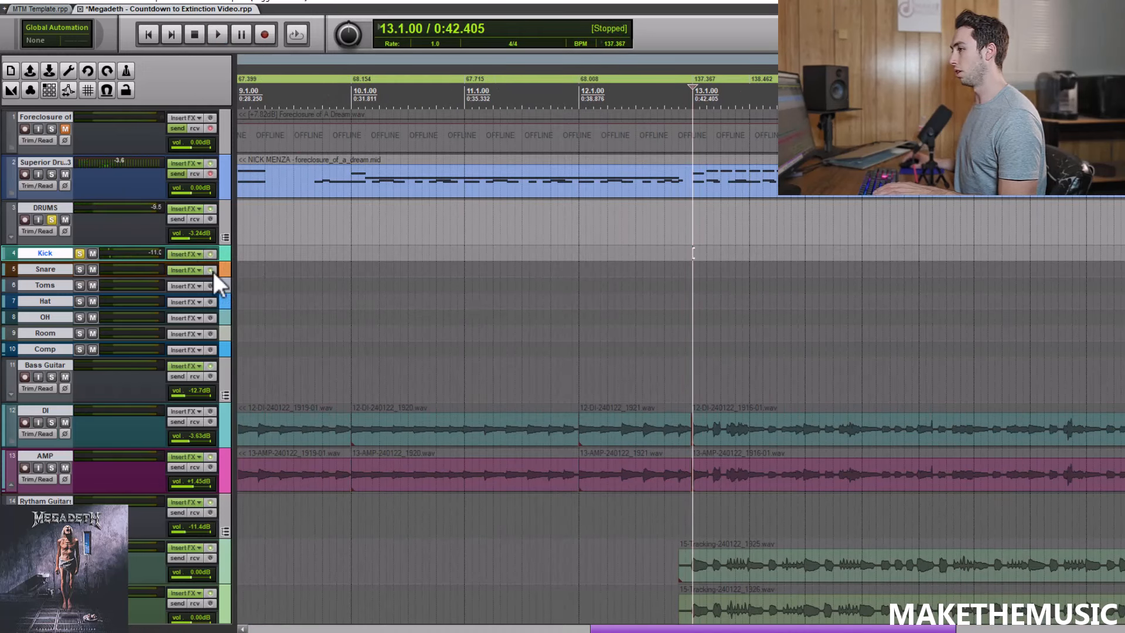
Switch the solo from Kick to Snare, play it from 13.1.00 and check the ReaEQ curve on the Snare track
click(82, 254)
click(80, 270)
key(space)
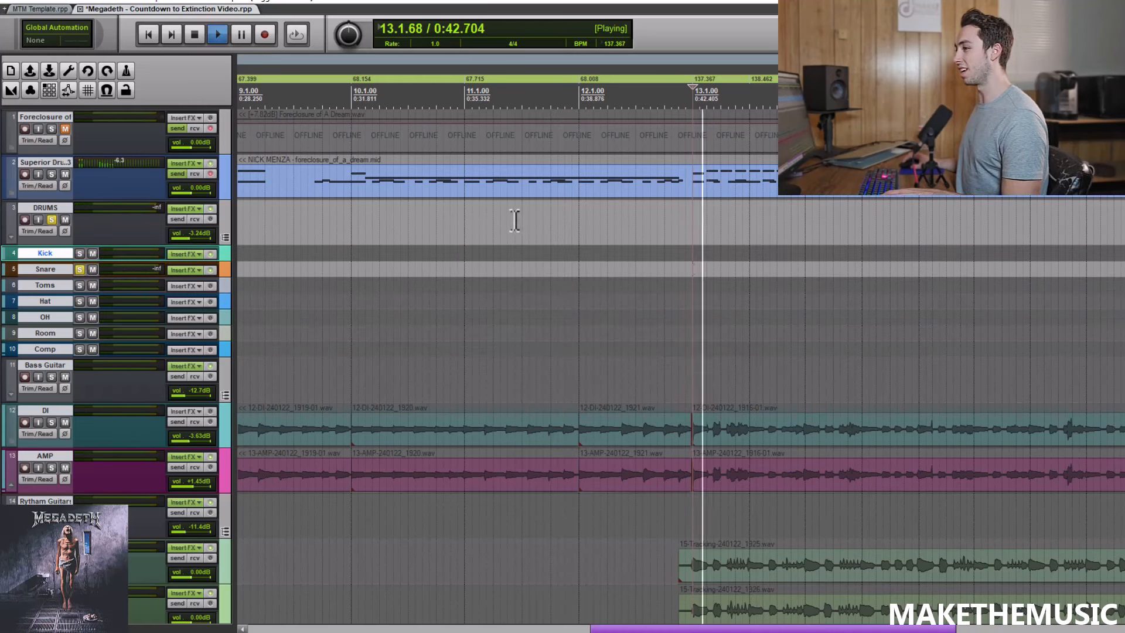
key(space)
click(193, 268)
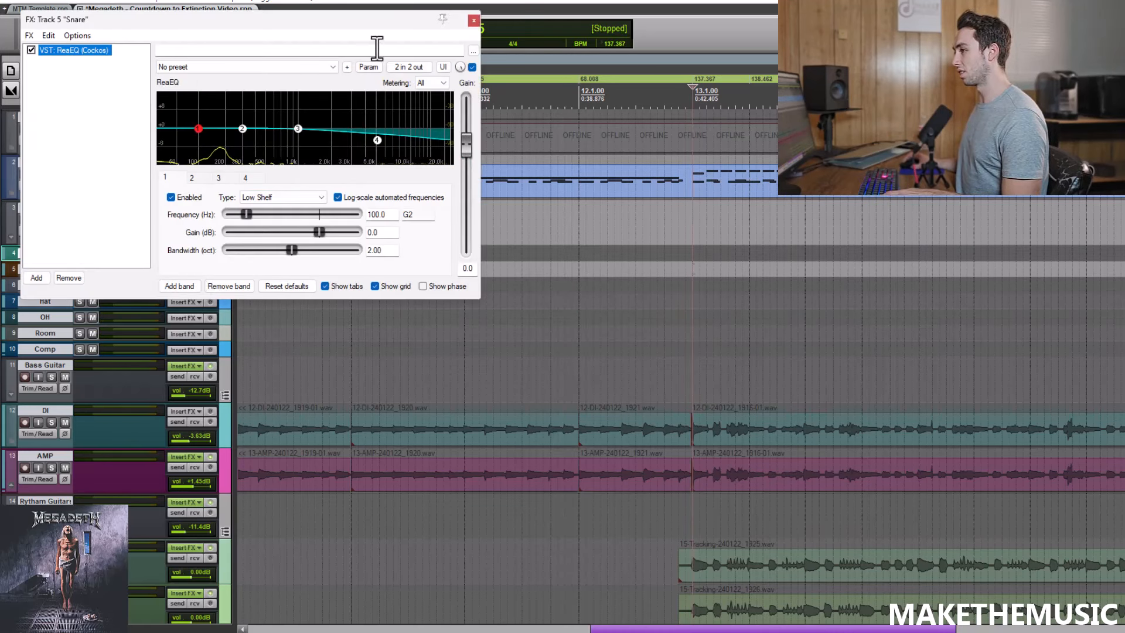
click(474, 21)
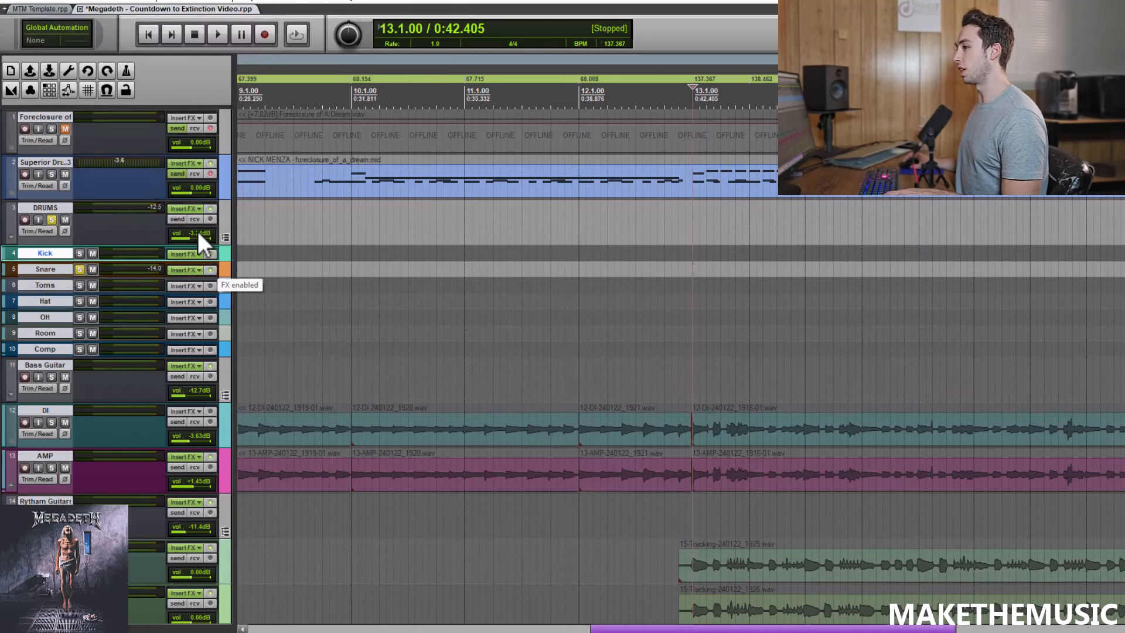
Unsolo Snare and compare the DRUMS folder with its Virtual Mix Rack bypassed and enabled during playback
click(80, 269)
click(183, 207)
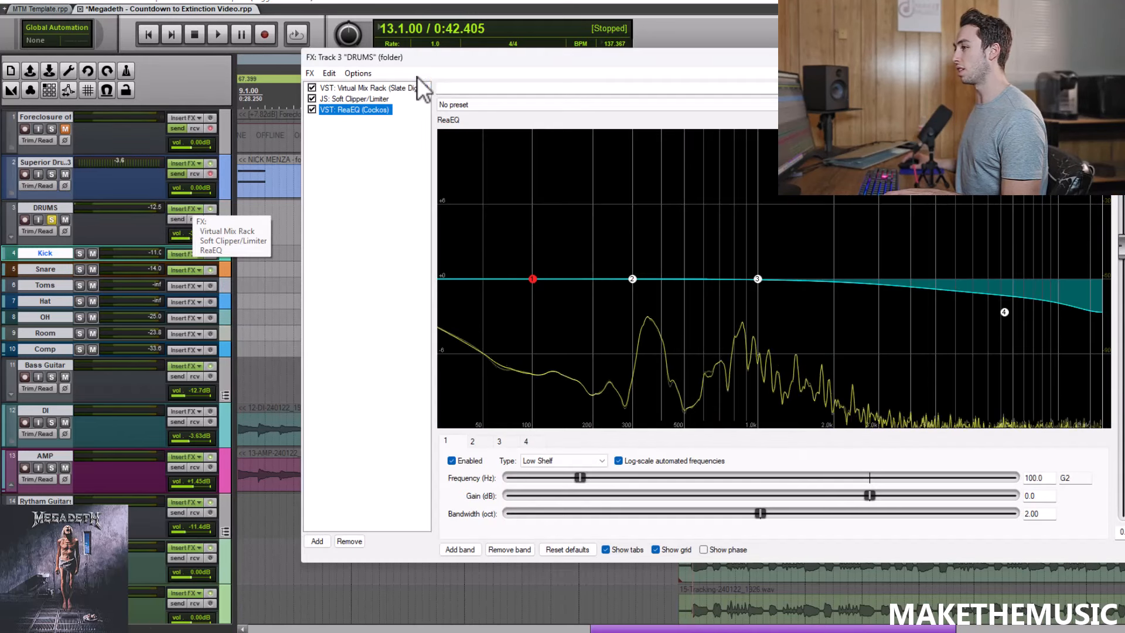
click(389, 87)
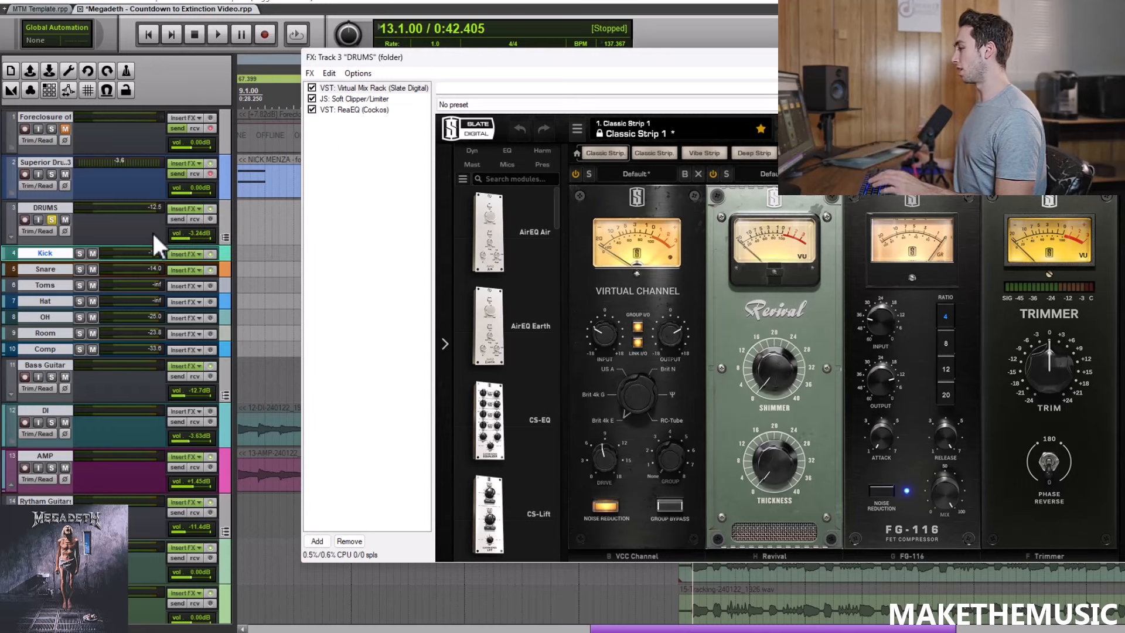
key(space)
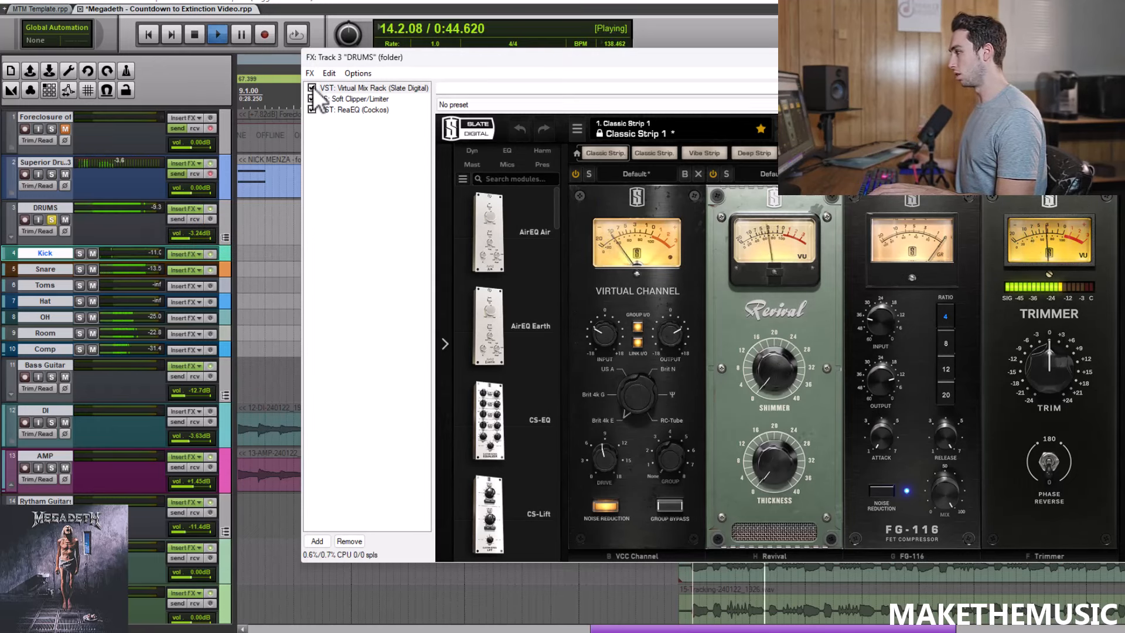
click(313, 87)
key(space)
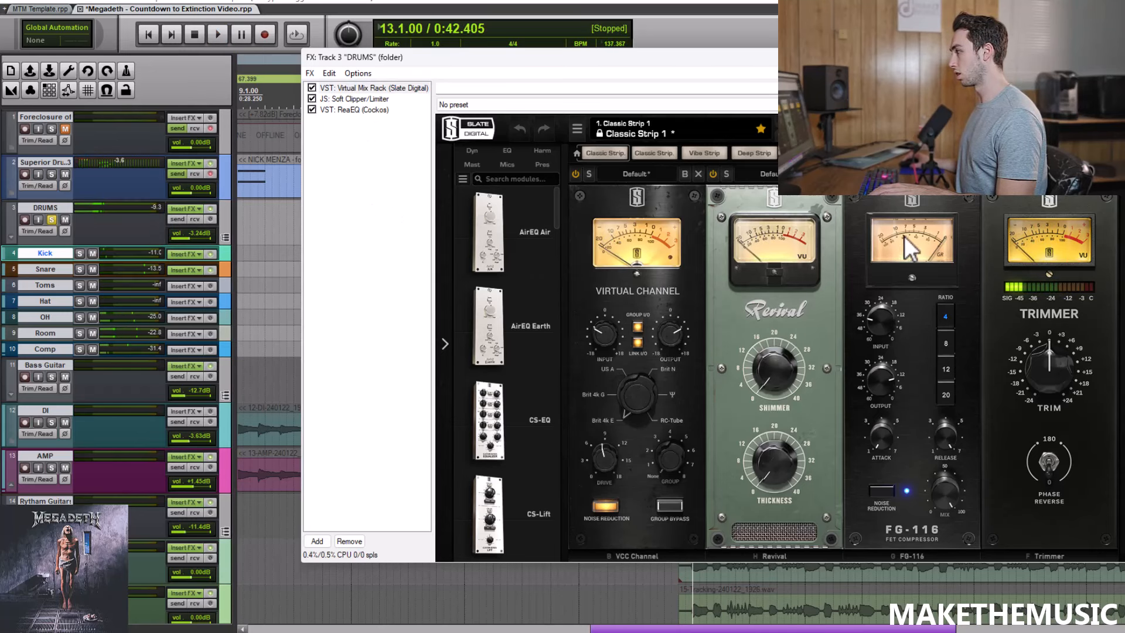
Compare the DRUMS folder with the Soft Clipper/Limiter bypassed and enabled, check its ReaEQ curve and close the effects chain
click(355, 99)
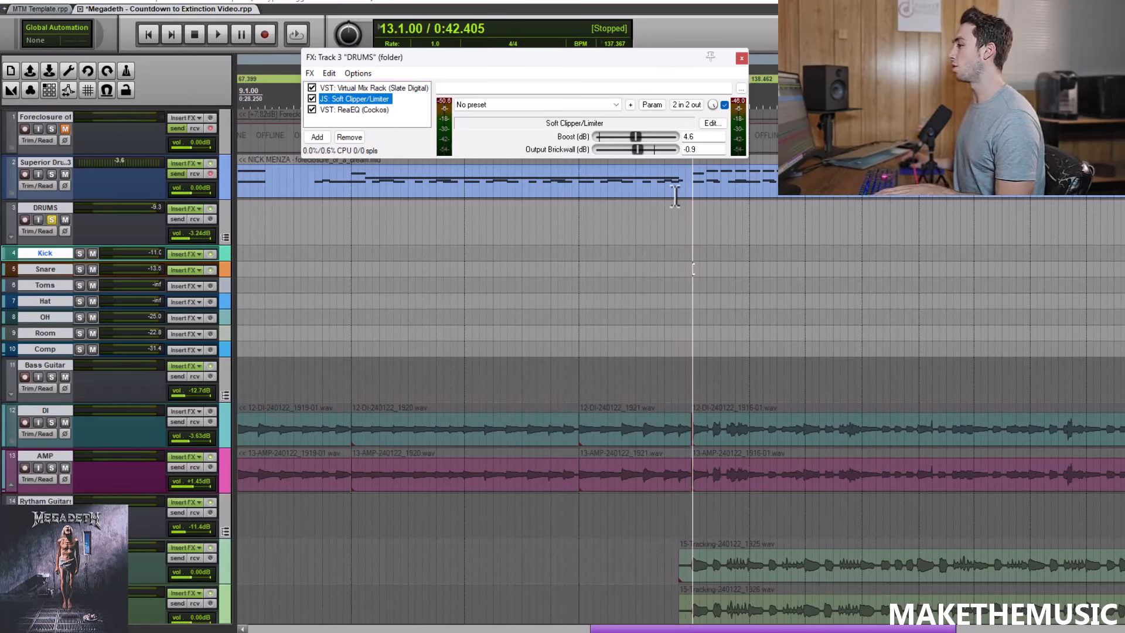
key(space)
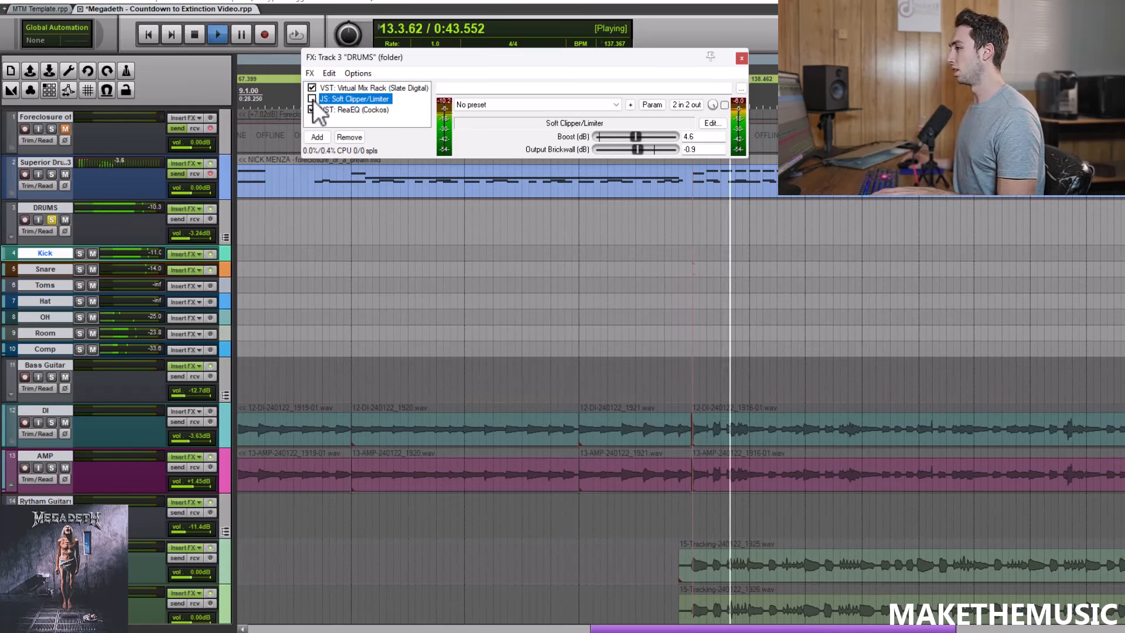
key(space)
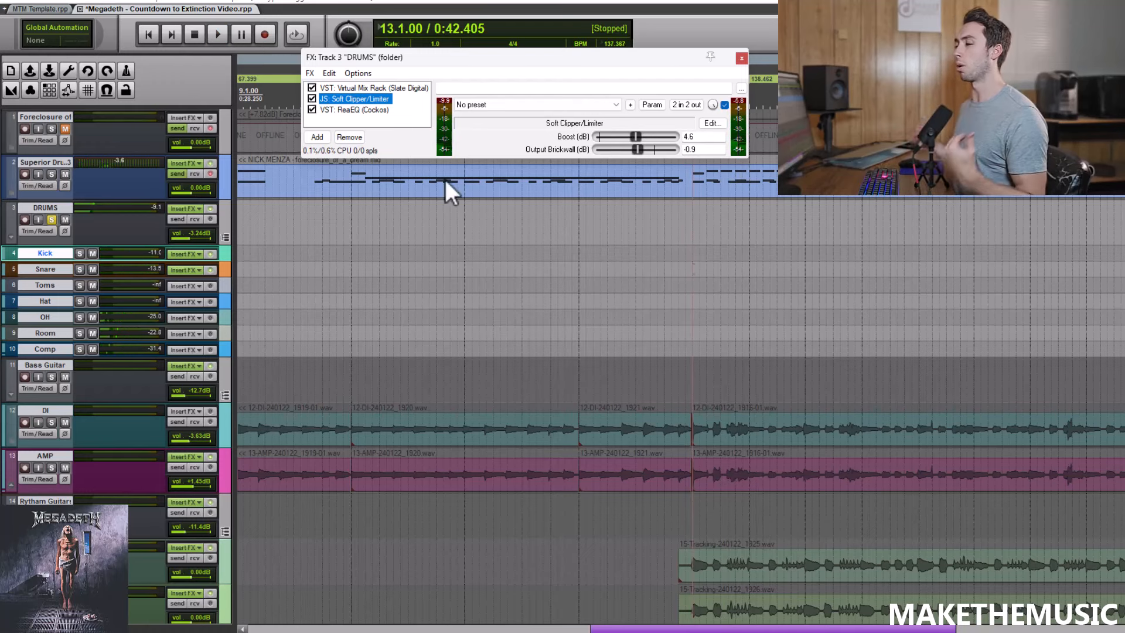
click(351, 111)
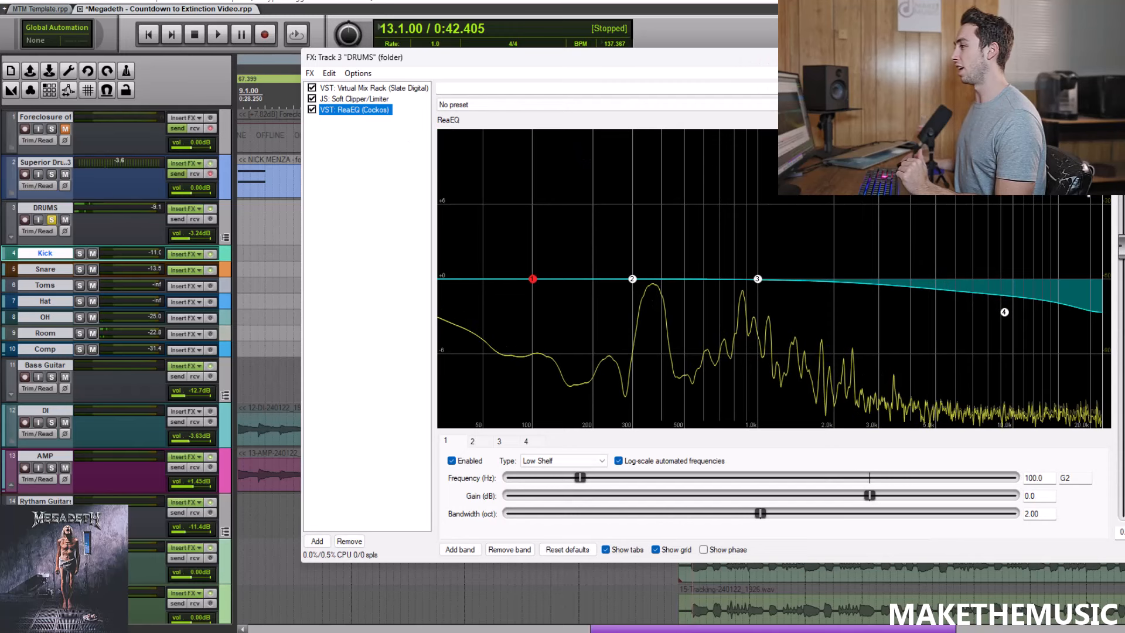
click(1116, 57)
Compare the drums with the effects of DRUMS, Kick and Snare bypassed and enabled together during playback, and unsolo DRUMS
ctrl+click(224, 269)
ctrl+click(226, 221)
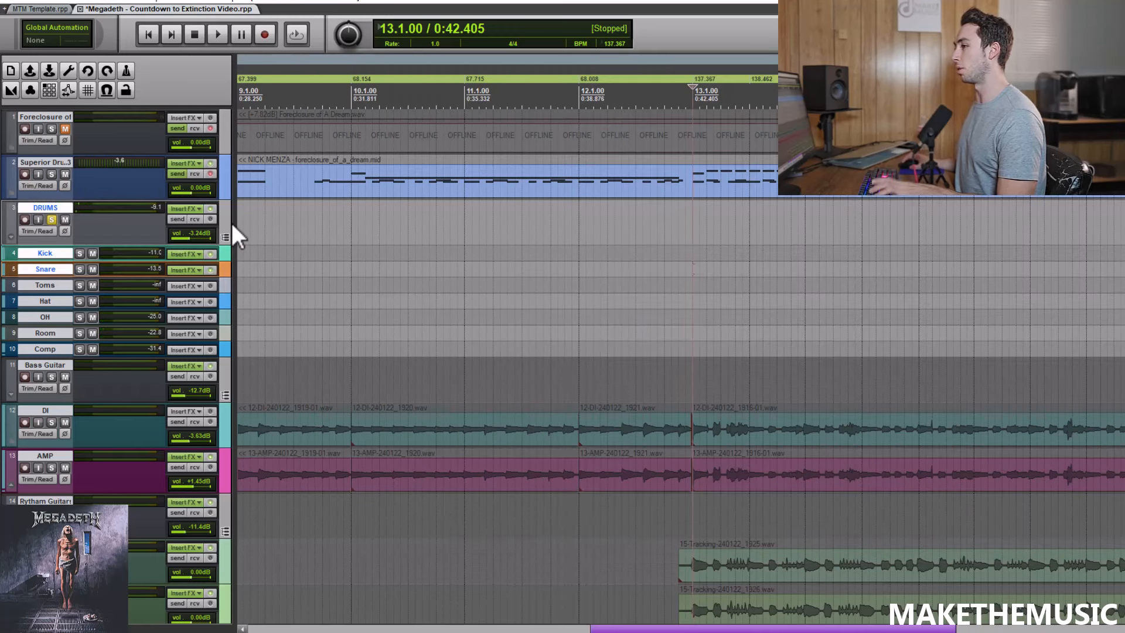
click(211, 208)
key(space)
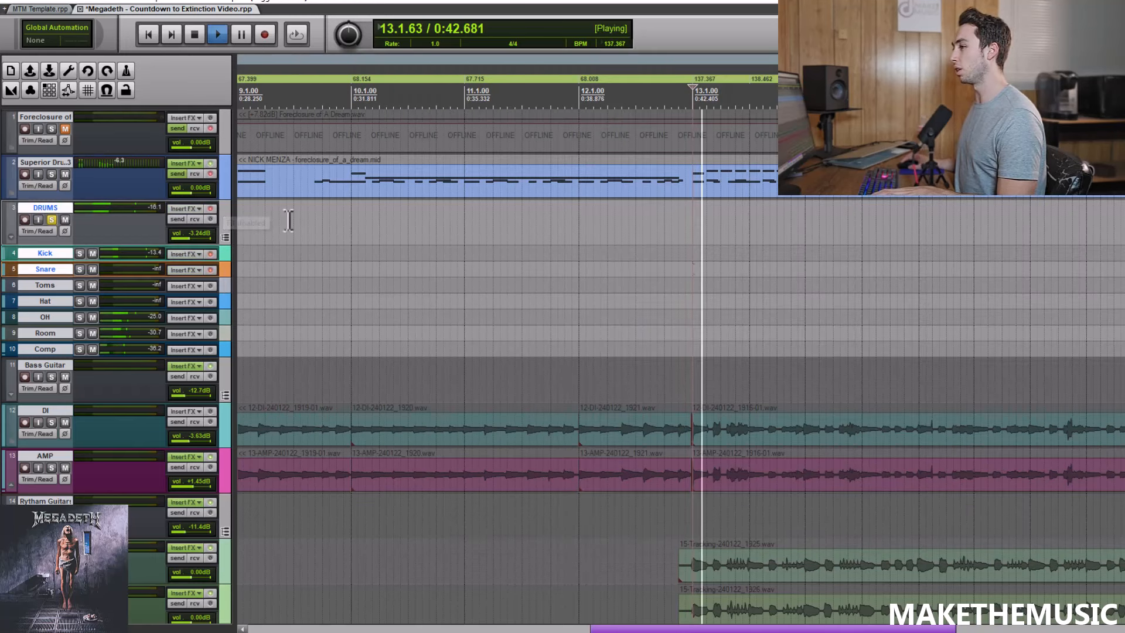
click(210, 209)
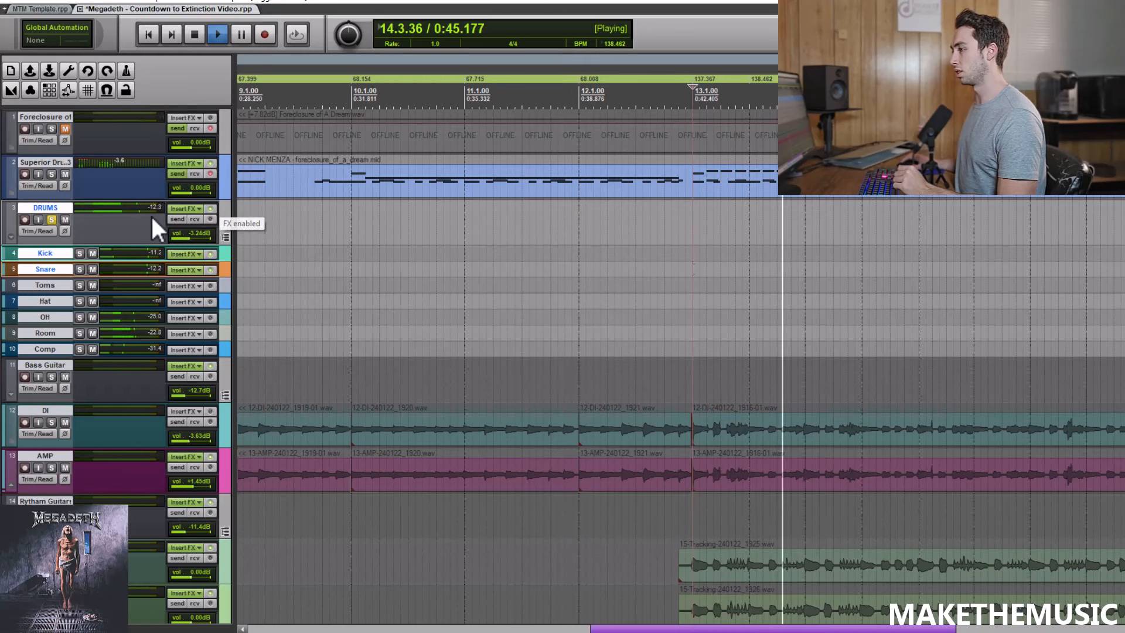
key(space)
click(64, 218)
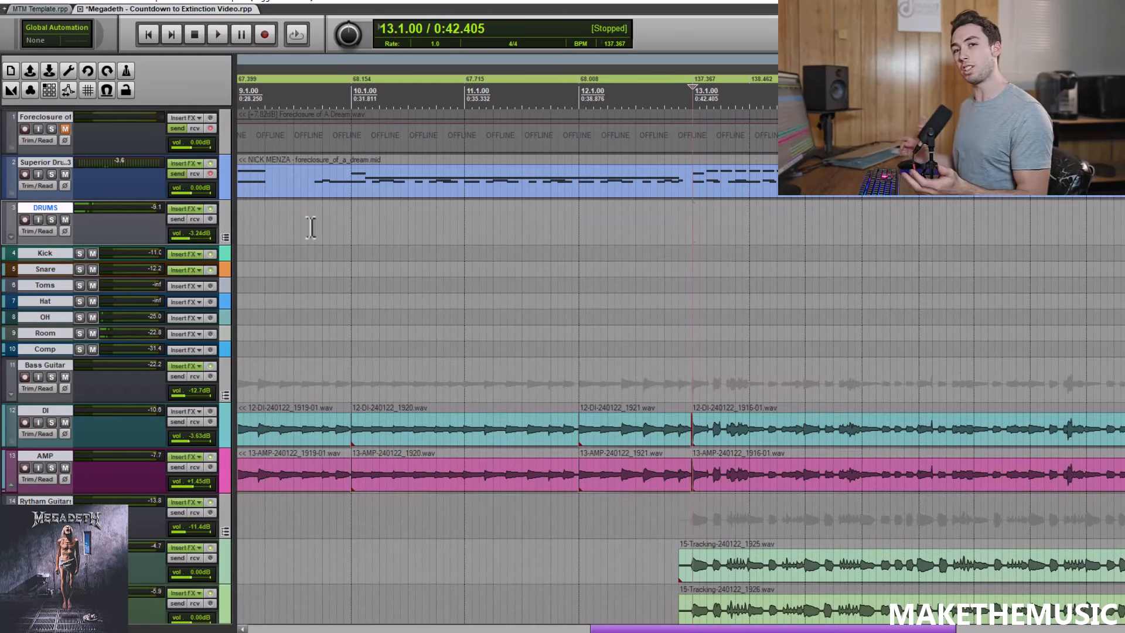
Solo the Bass Guitar folder and its DI track, and play the bass from 13.1.00
scroll(111, 193, down, 5)
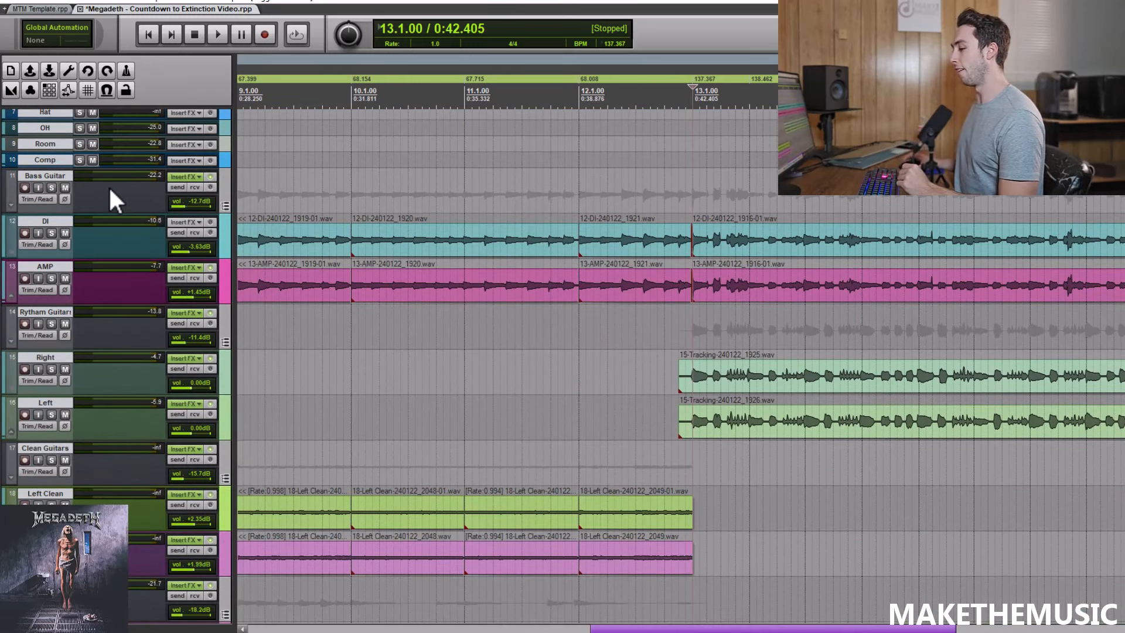
click(51, 187)
click(52, 232)
key(space)
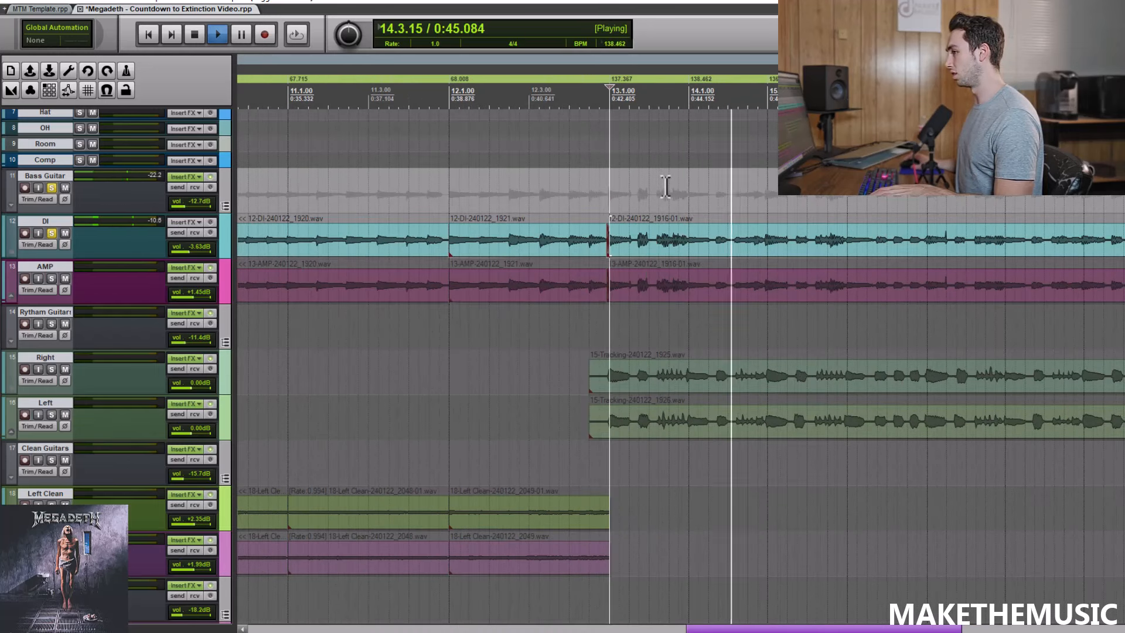
key(space)
Switch the solo from DI to AMP and examine the BIAS FX 2 amp, COMP pedal and Bass Blue cabinet settings
click(51, 233)
click(51, 279)
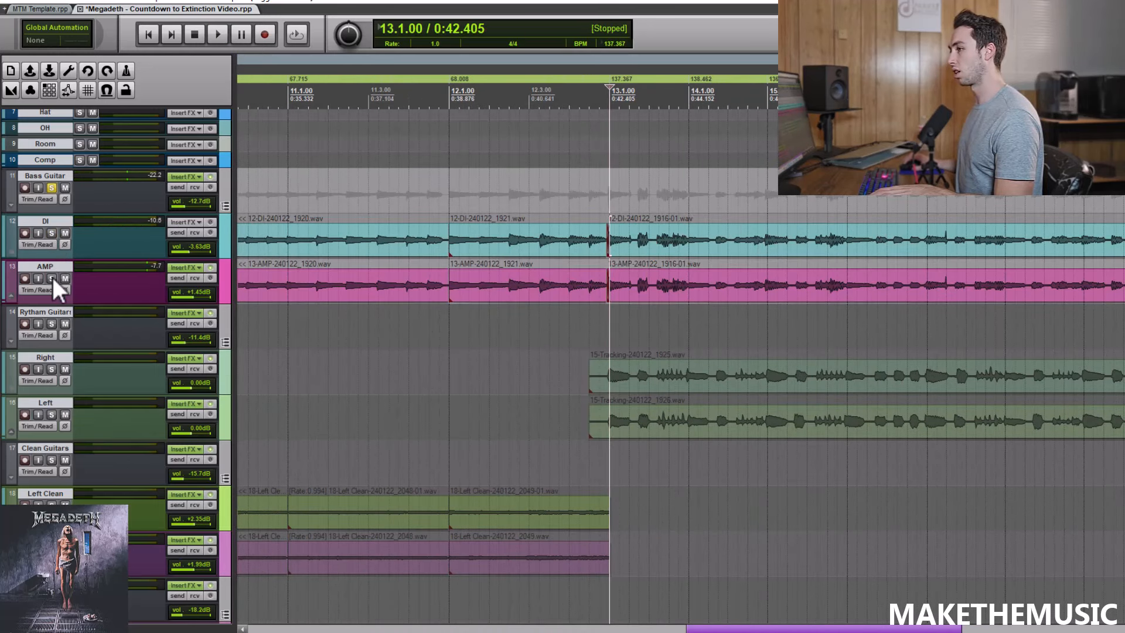
click(185, 267)
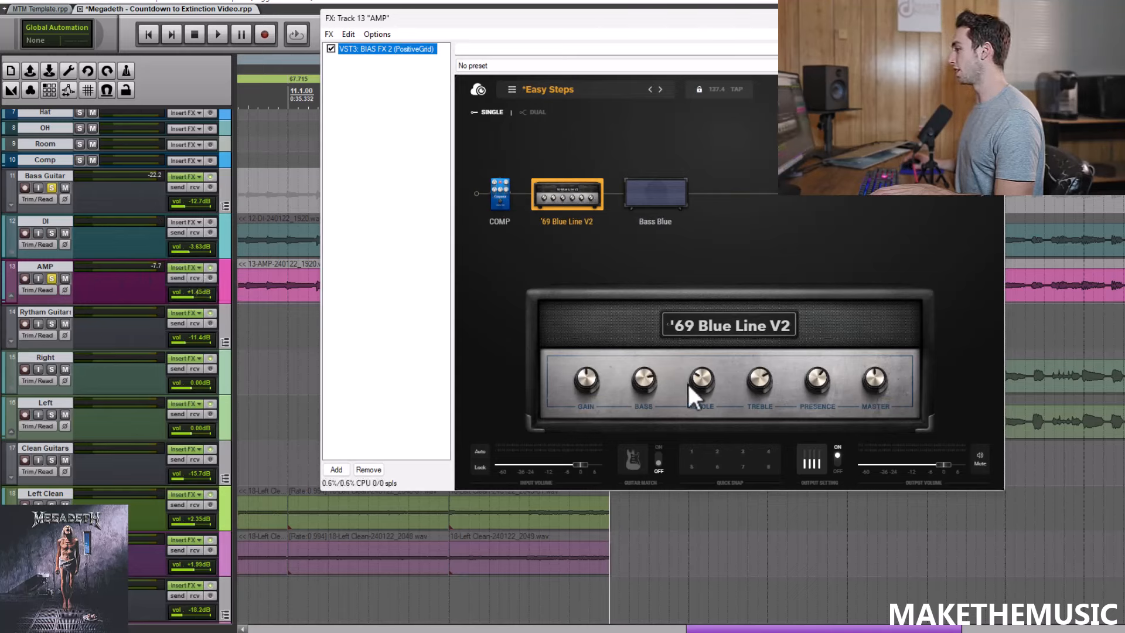
click(499, 192)
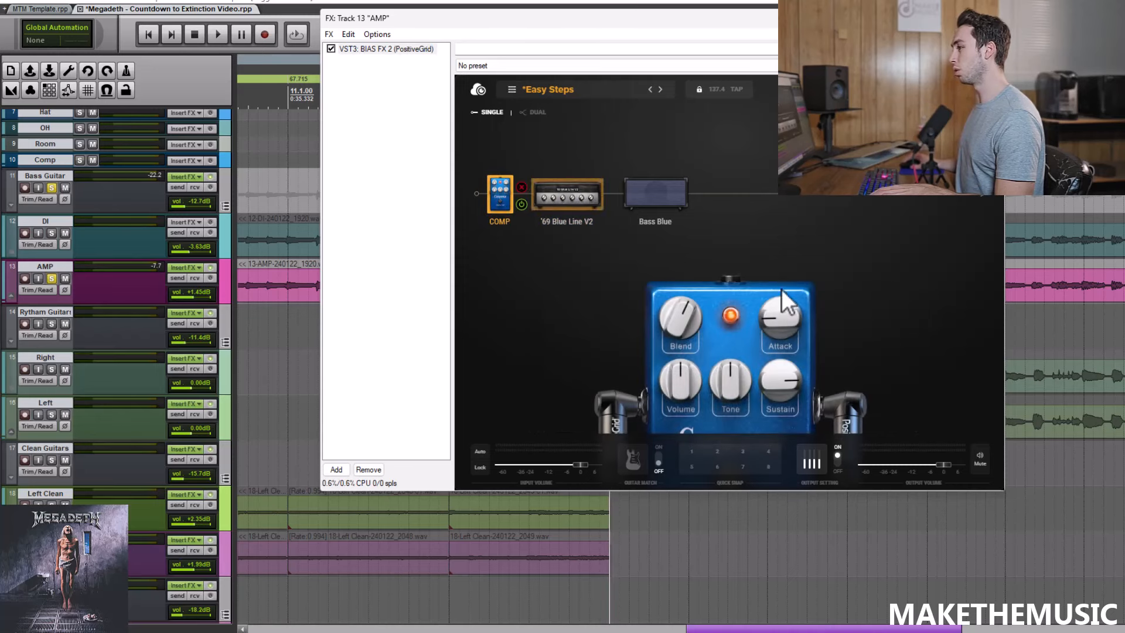
click(654, 202)
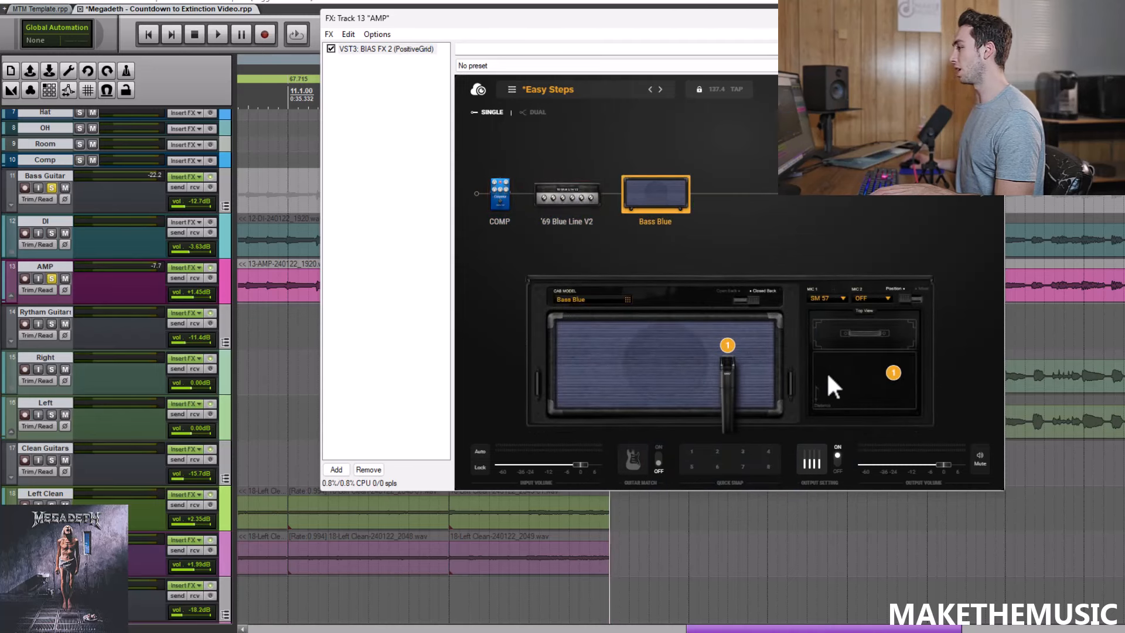
click(991, 18)
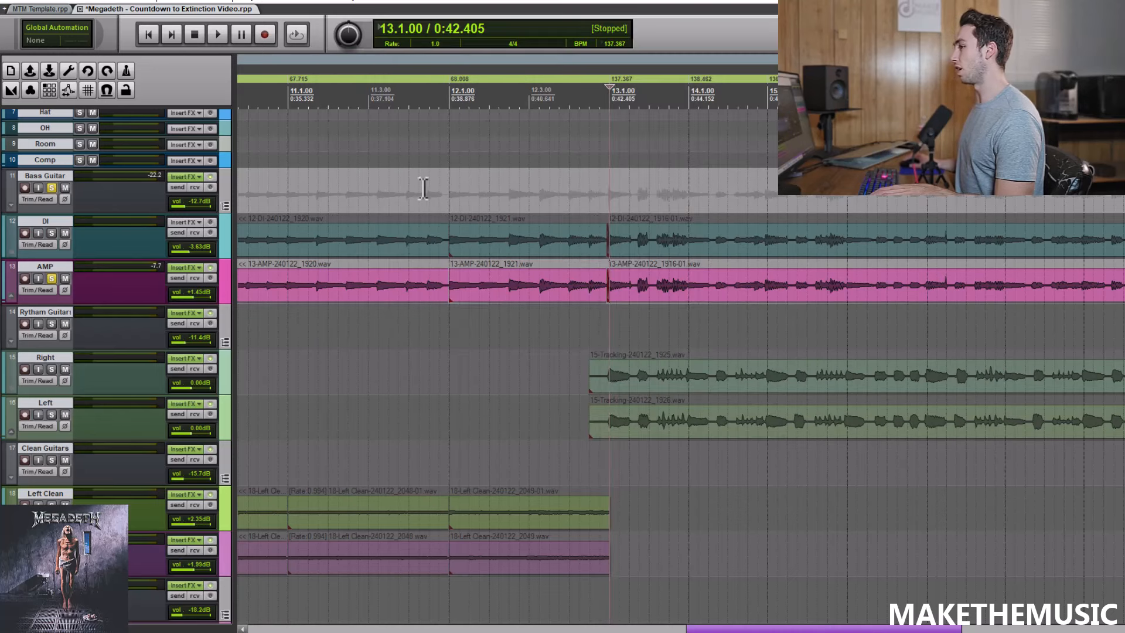
Reopen BIAS FX 2 on the AMP track and review the COMP pedal and '69 Blue Line V2 amp settings
scroll(263, 237, down, 2)
click(186, 268)
click(500, 195)
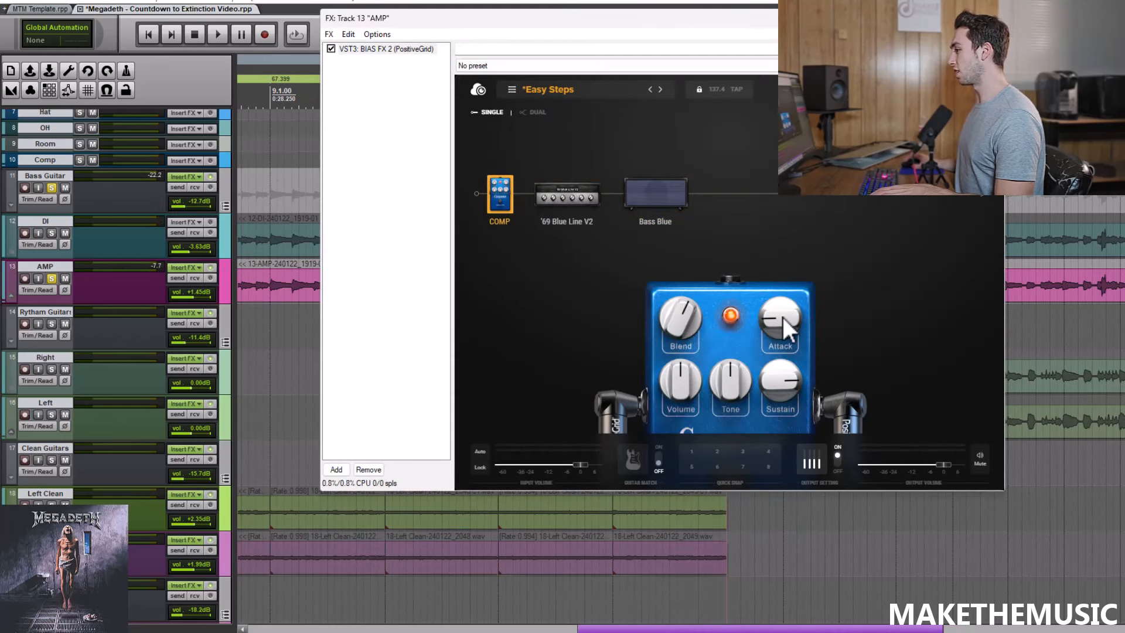
click(586, 214)
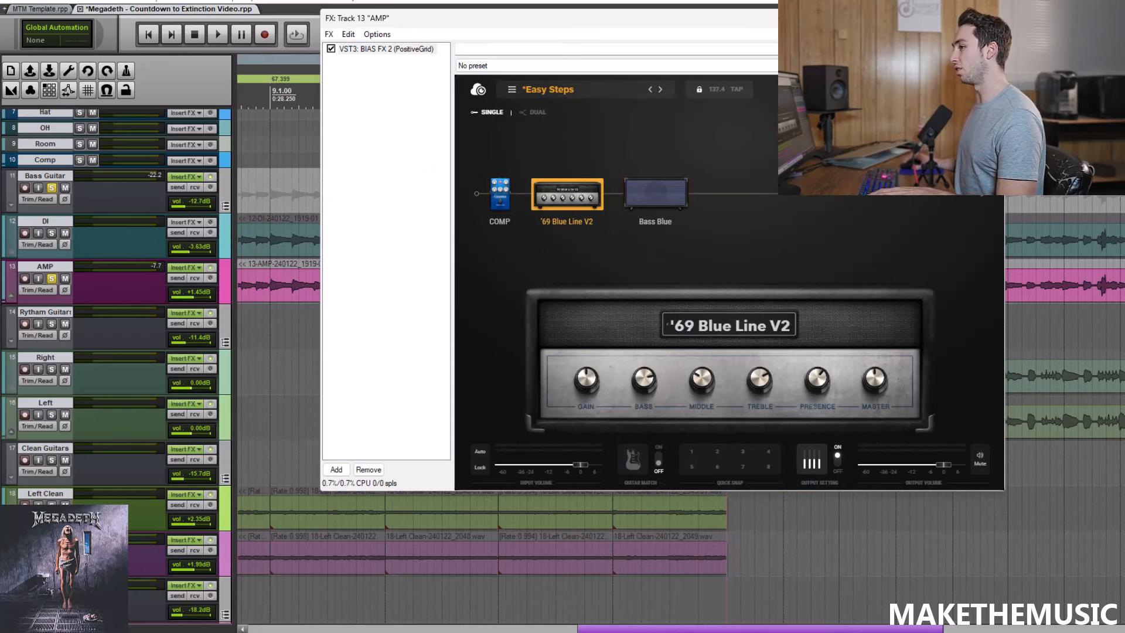
key(Escape)
Solo the DI track alongside AMP and play both bass tracks together
click(51, 233)
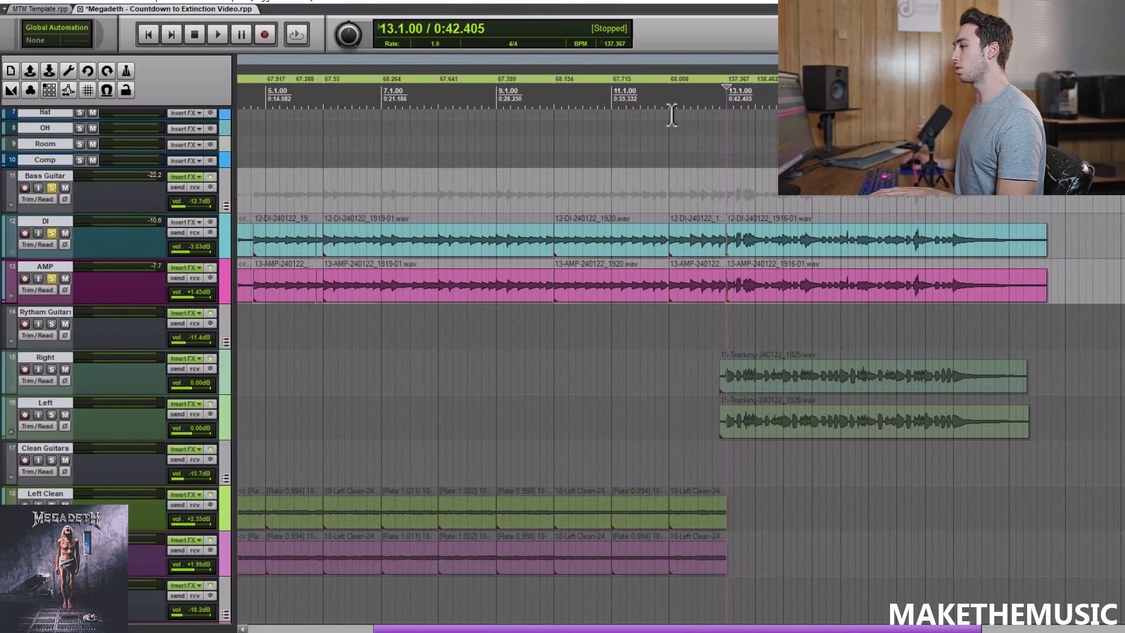
key(space)
scroll(674, 121, up, 2)
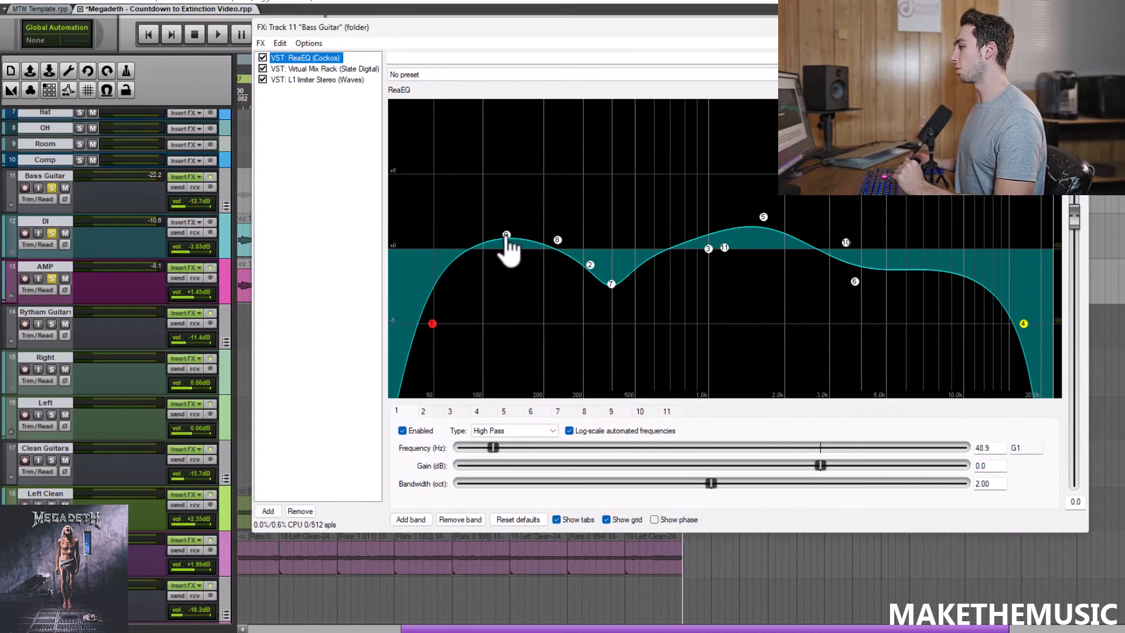
Examine the high-pass, low-pass and midrange bands of the ReaEQ on the Bass Guitar folder
mouse_move(508, 244)
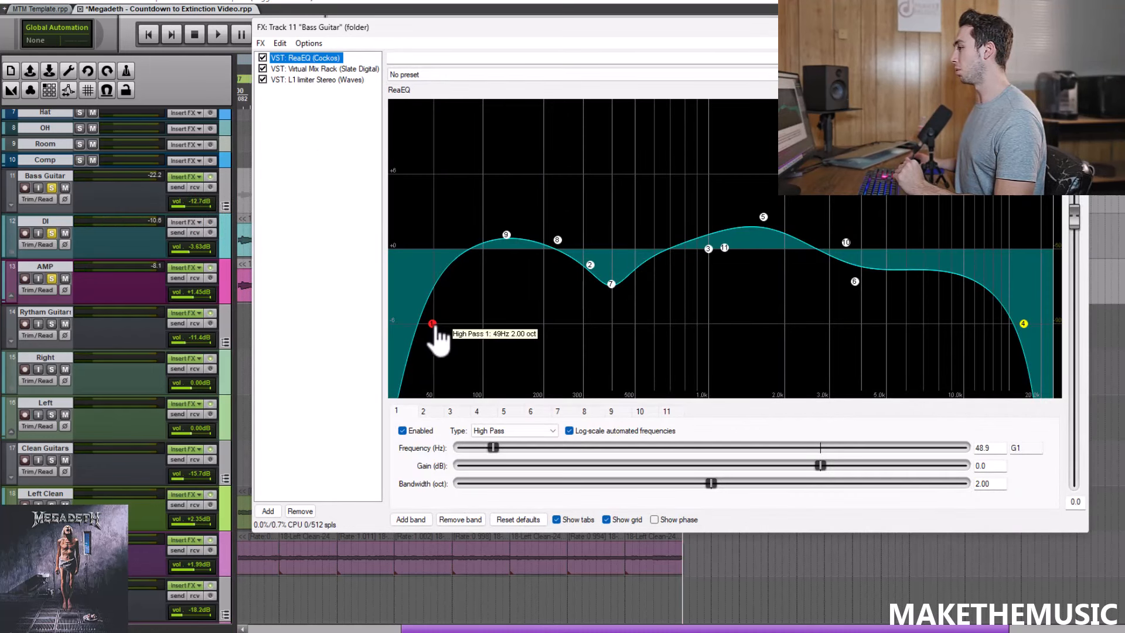
mouse_move(1026, 331)
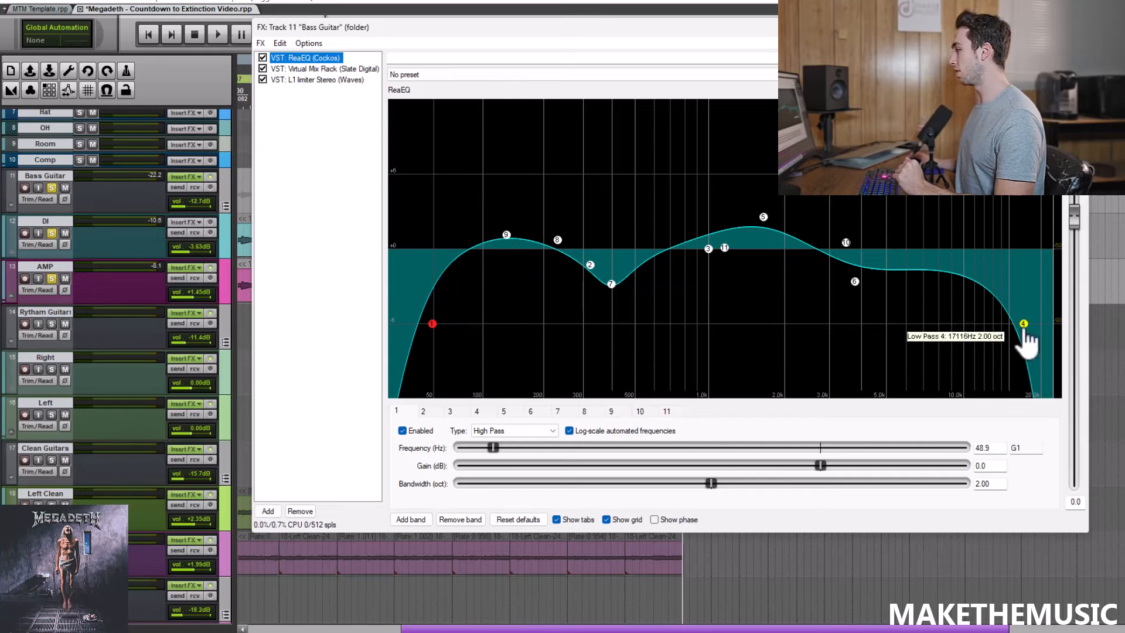
mouse_move(763, 218)
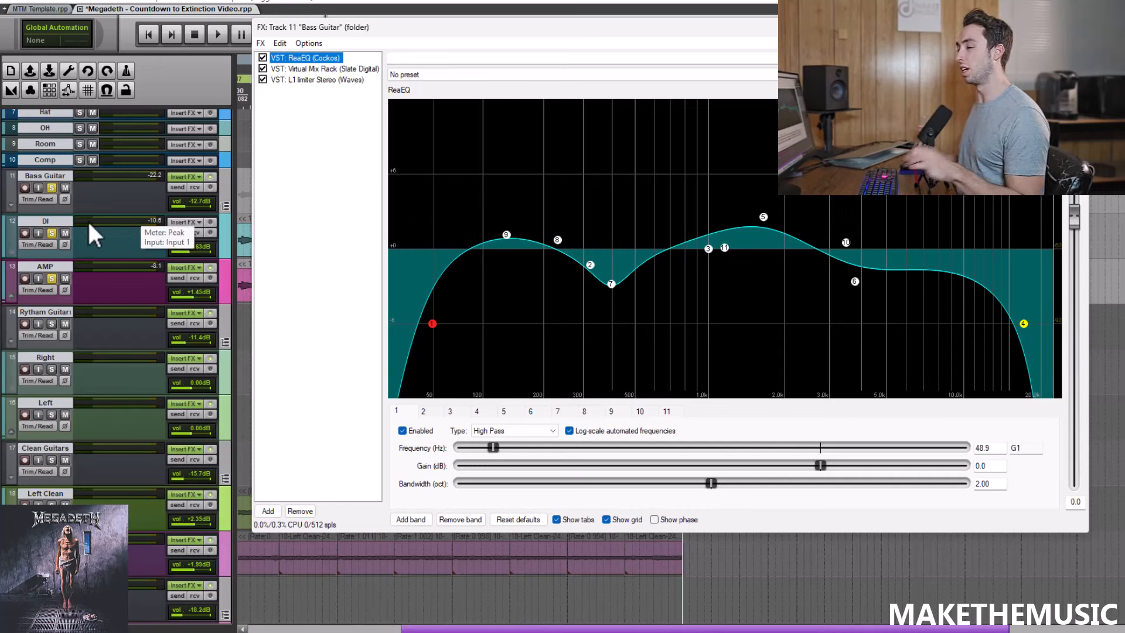
Show the Virtual Mix Rack on the Bass Guitar folder and watch its FG-116 compressor meter during playback
click(321, 68)
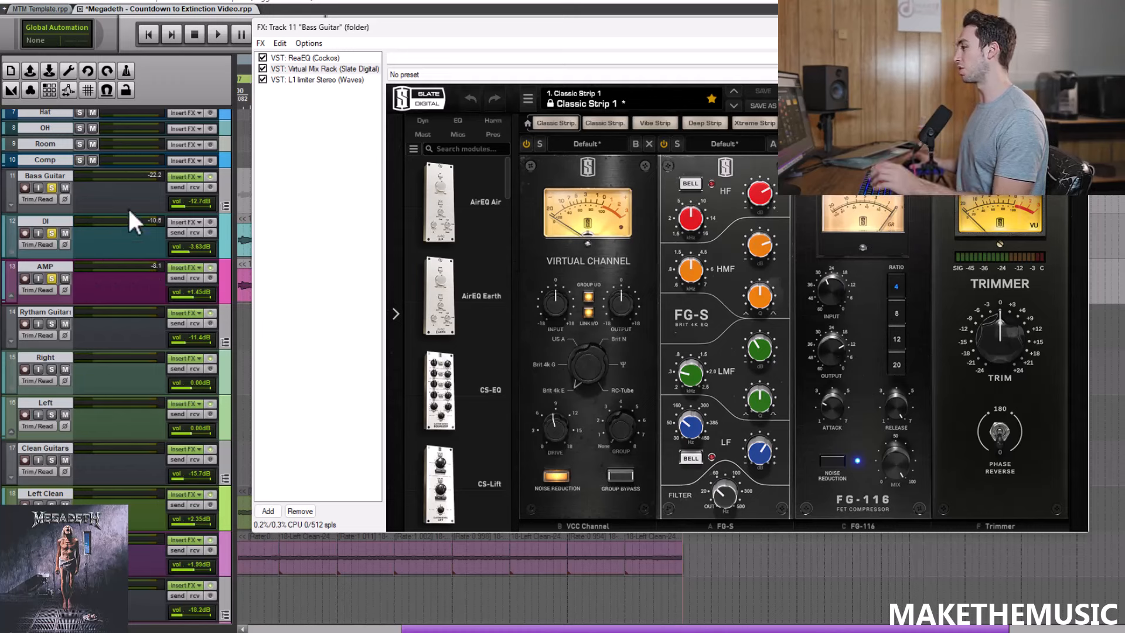
key(space)
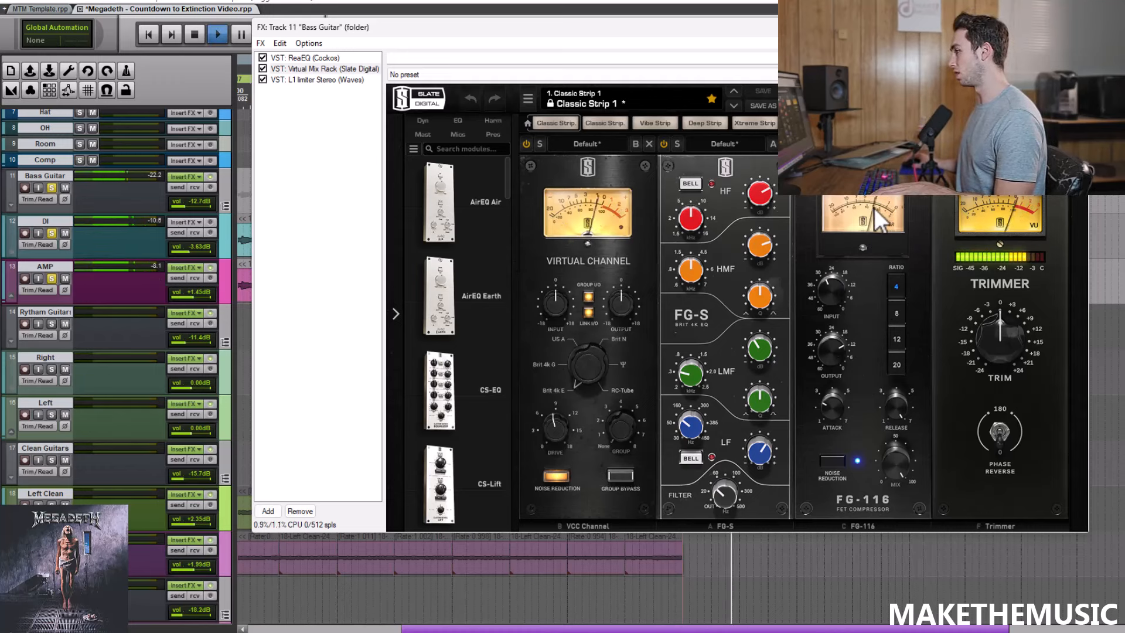
key(space)
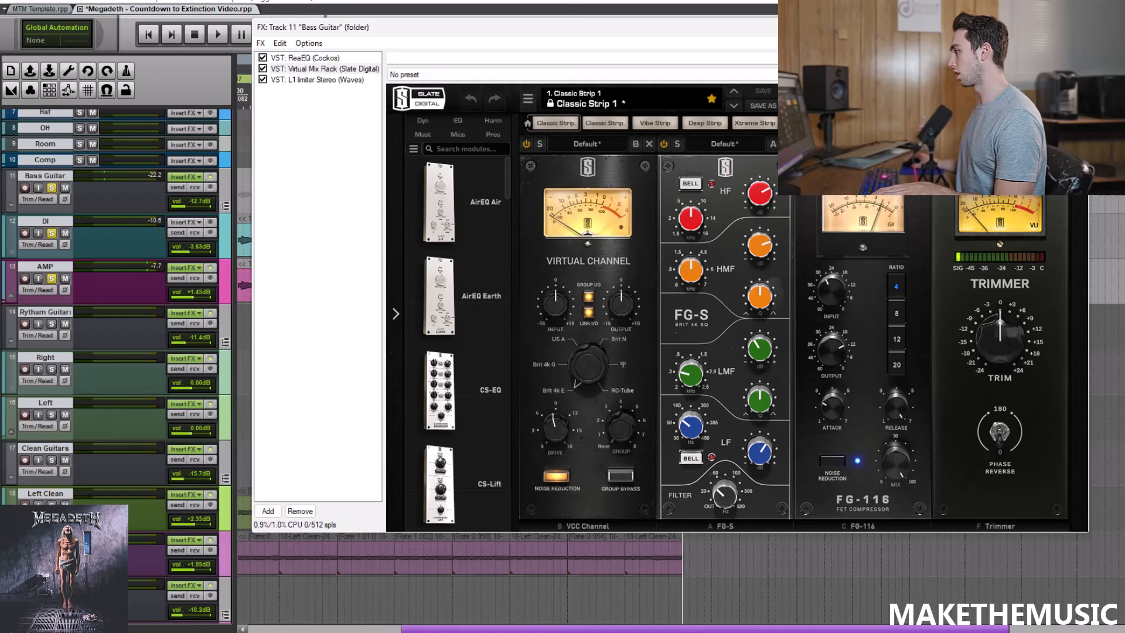
Show the L1 limiter on the Bass Guitar folder, watch its meters during playback, and close the effects window
click(335, 80)
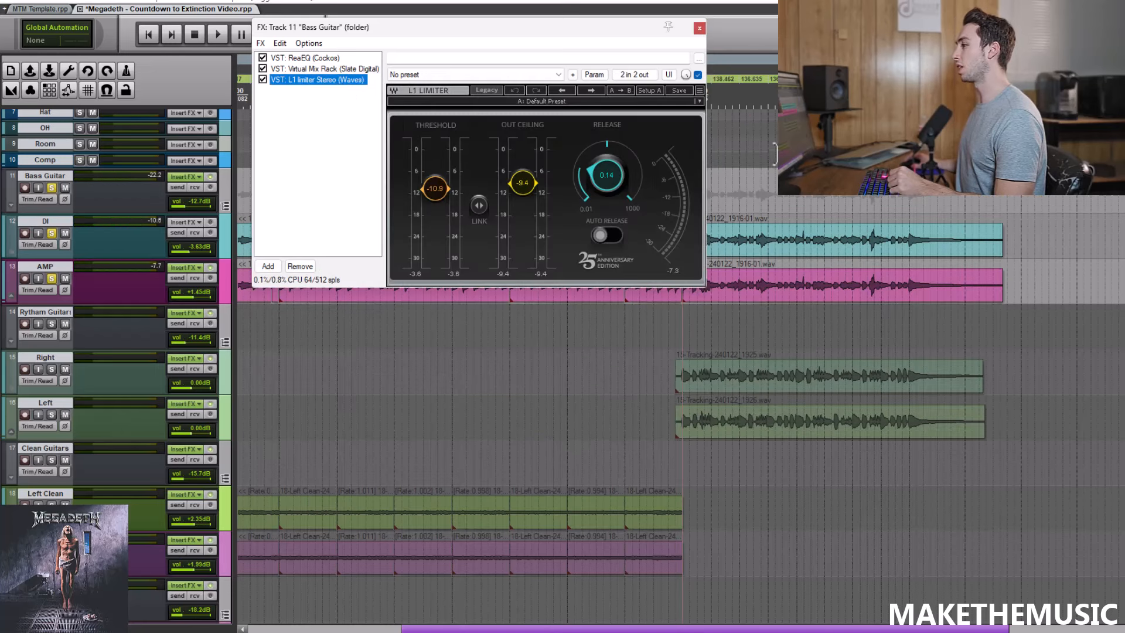
key(space)
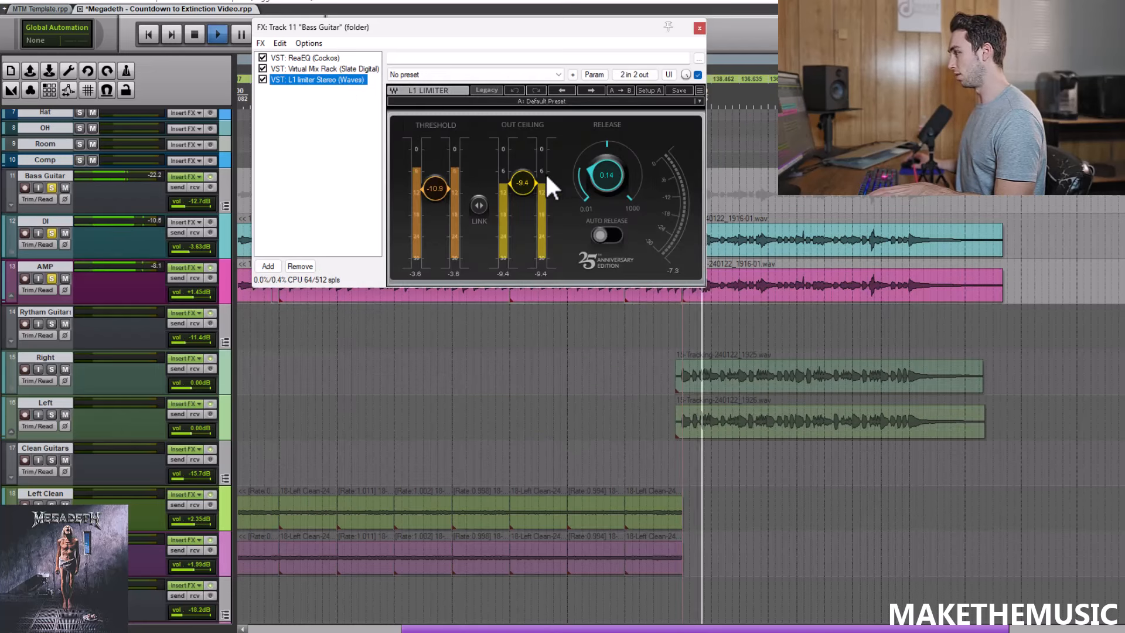
key(space)
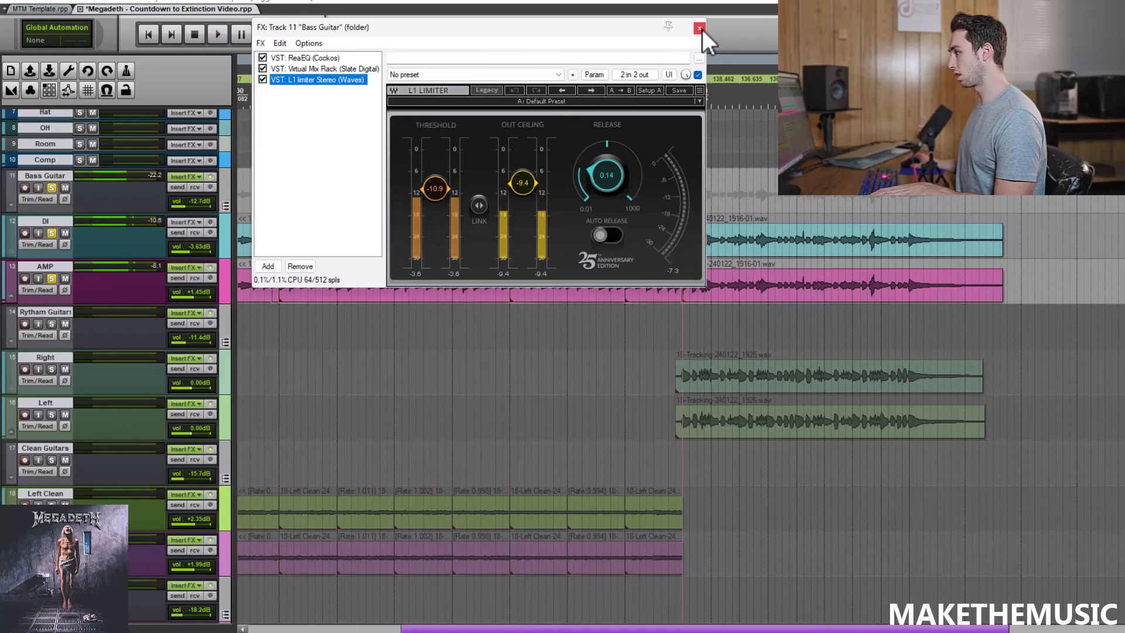
click(699, 28)
Play the soloed bass tracks from their first note, just before bar 2, with the folder's processing active
scroll(668, 130, down, 3)
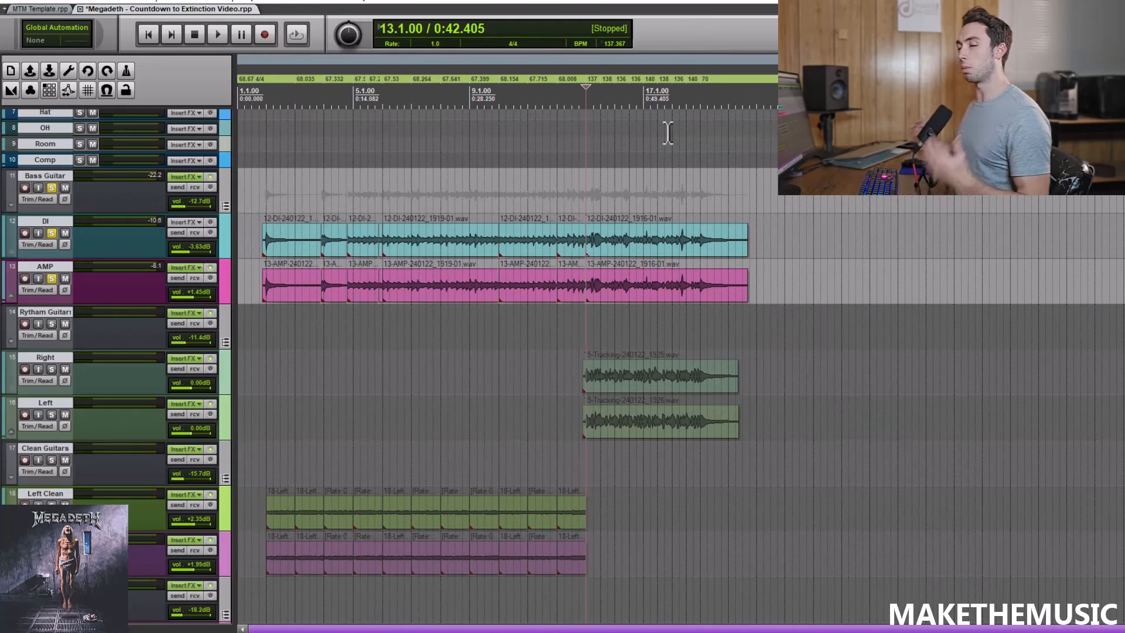
click(260, 206)
scroll(260, 206, up, 3)
click(340, 193)
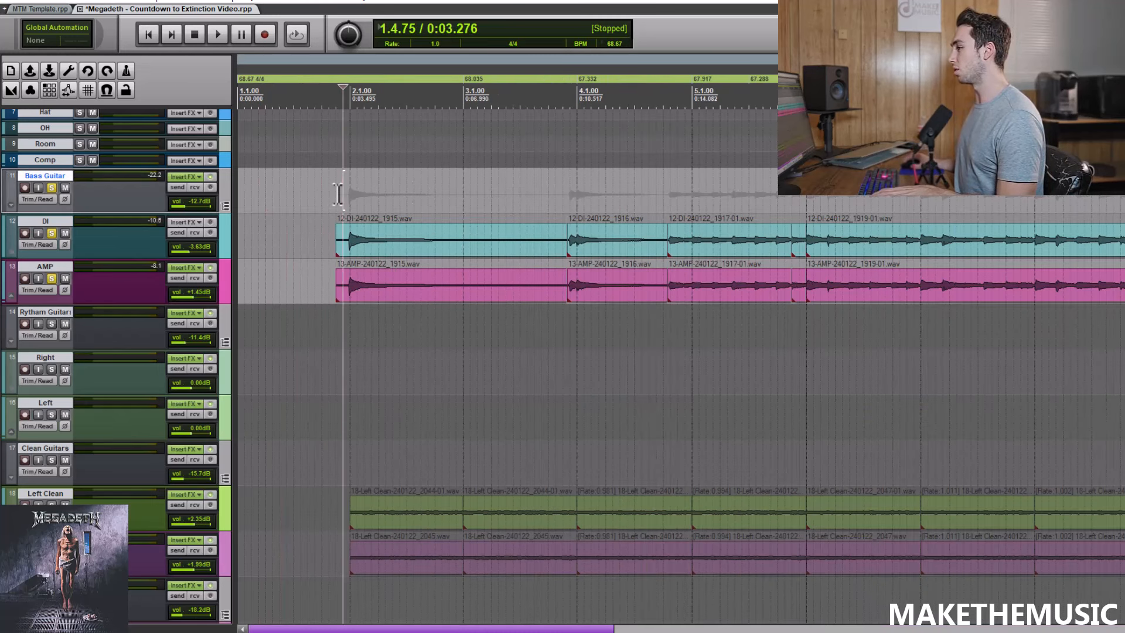
key(space)
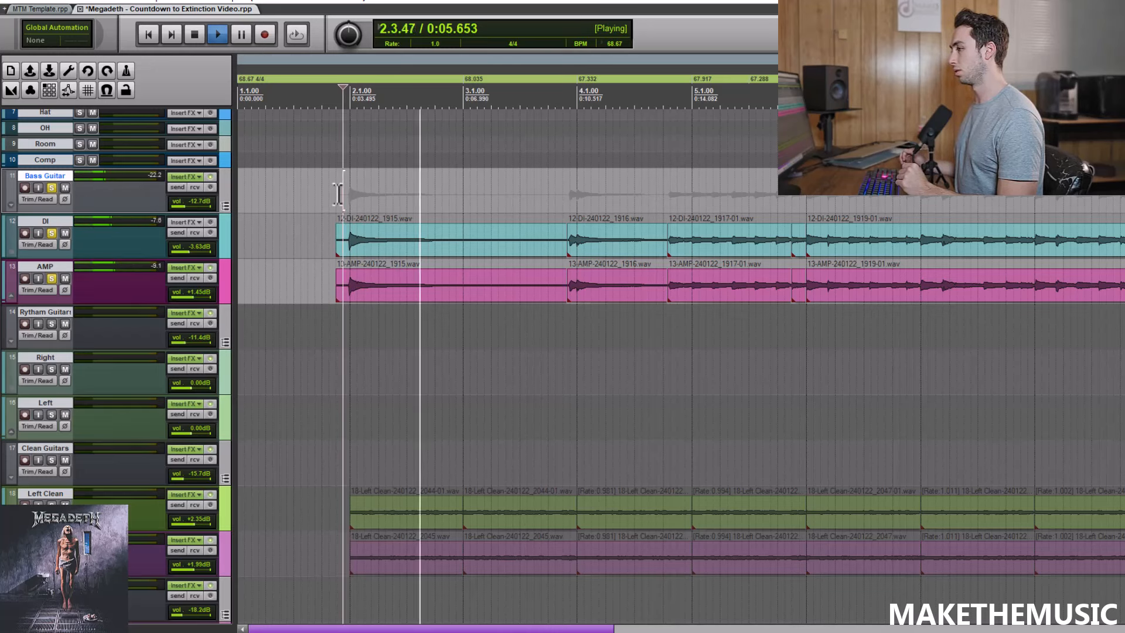
key(space)
Bypass the Bass Guitar folder's effects, audition the unprocessed bass from the same spot, and re-enable the effects
click(210, 176)
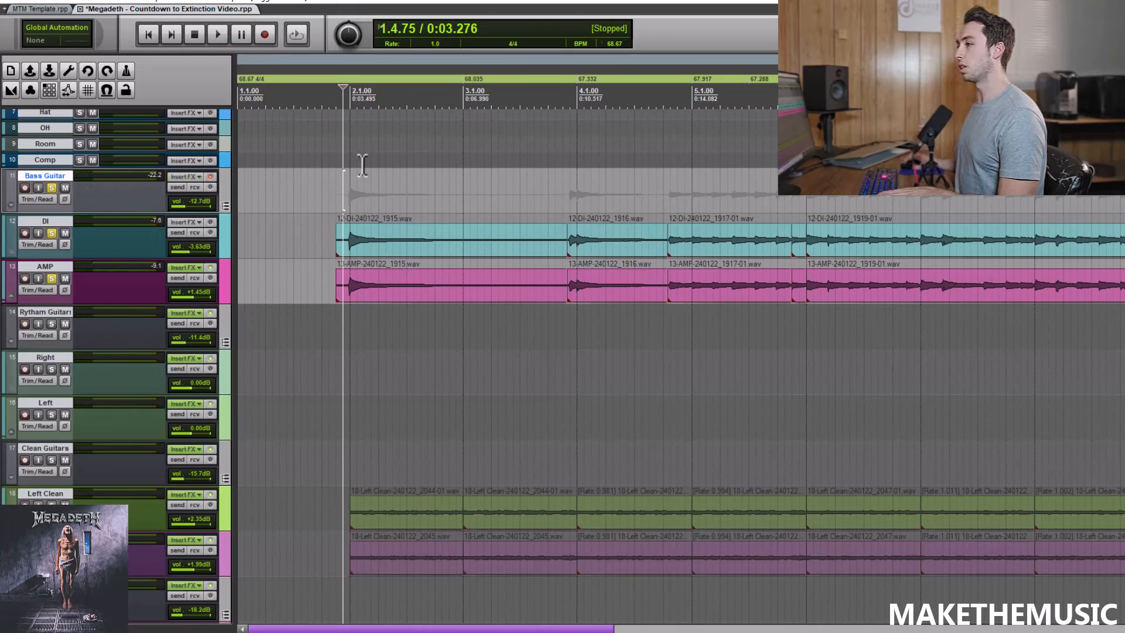
key(space)
key(space)
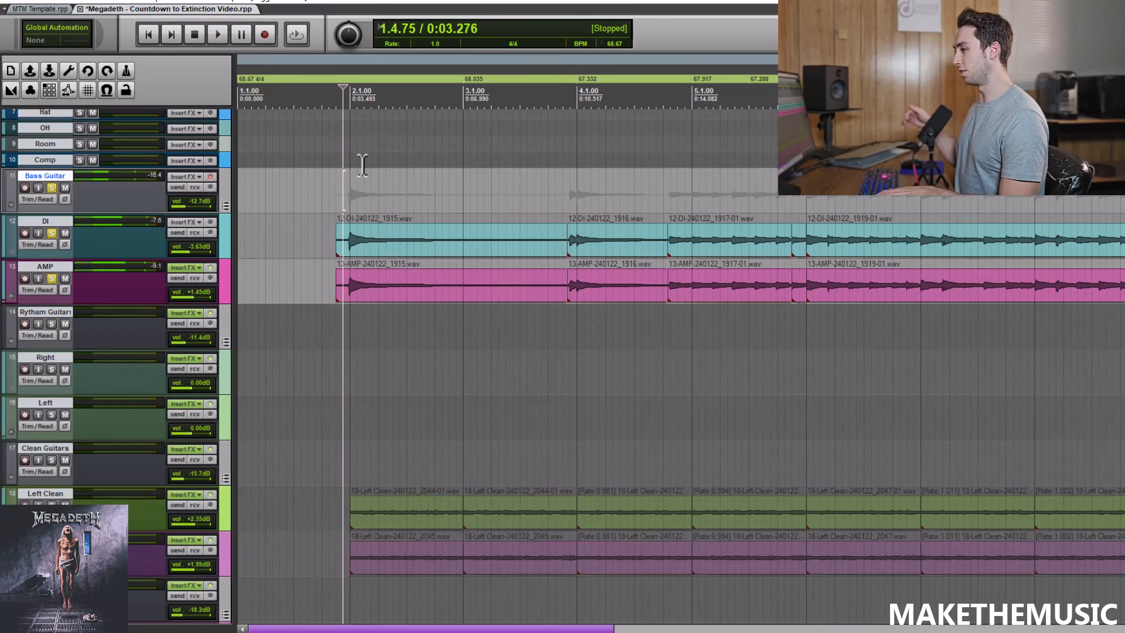
click(210, 176)
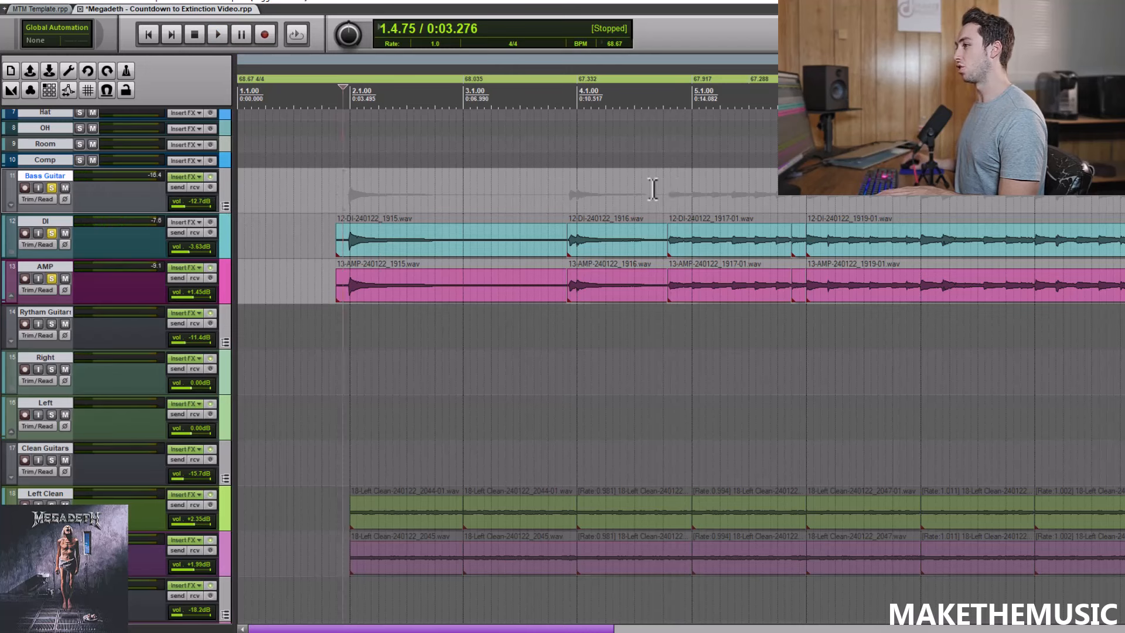
Play the processed bass tracks from just before bar 4 and listen through the following section
click(555, 193)
key(space)
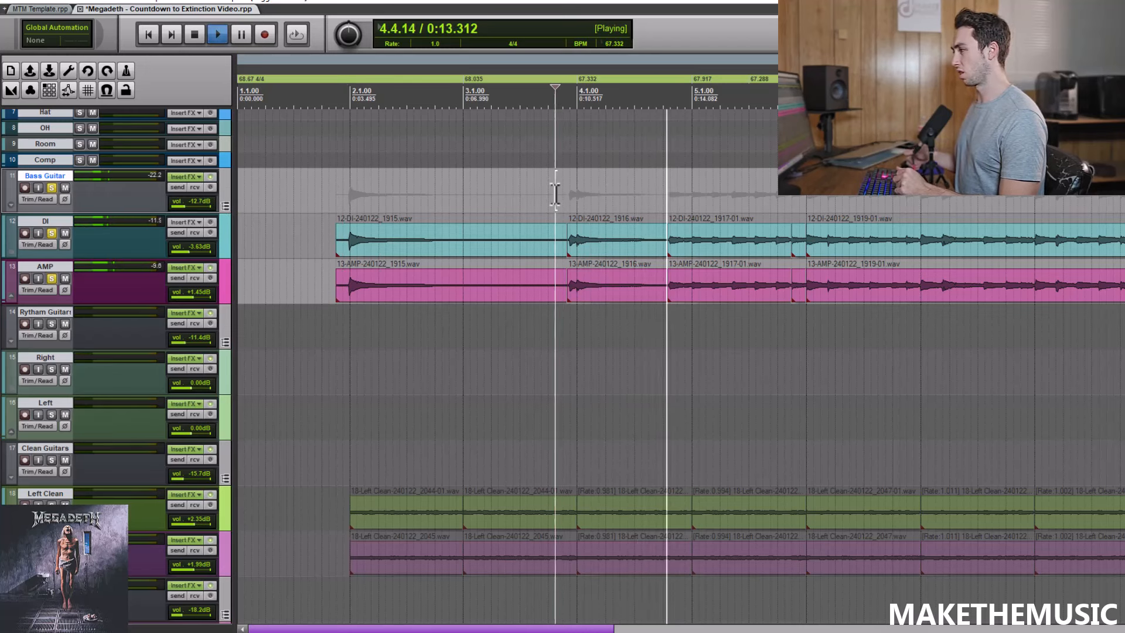
scroll(628, 163, down, 3)
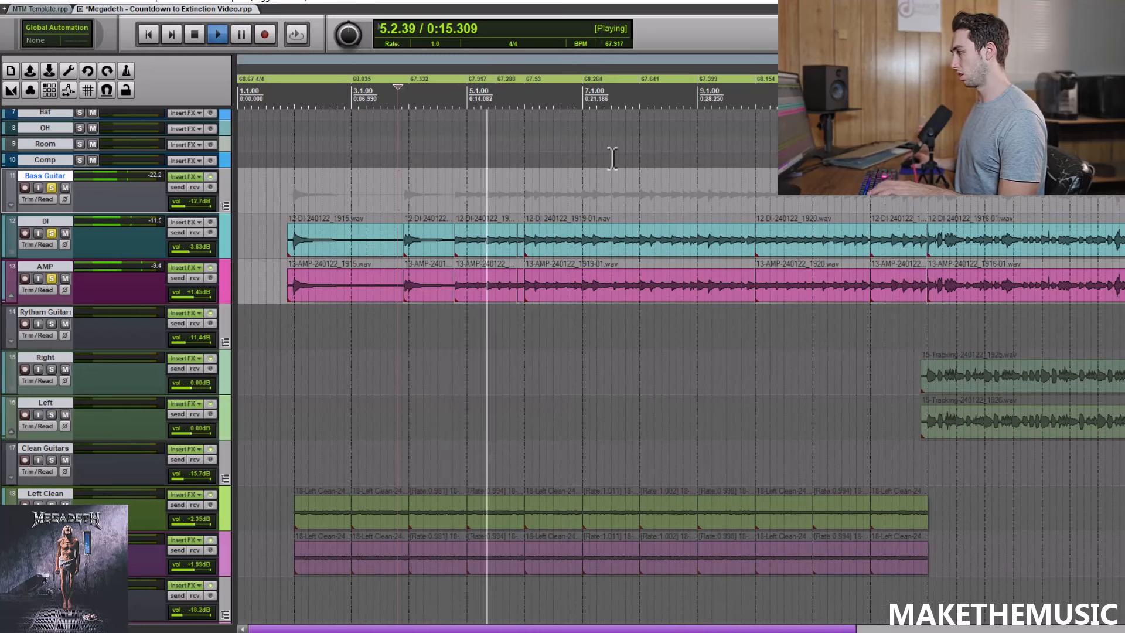
scroll(573, 150, up, 2)
key(space)
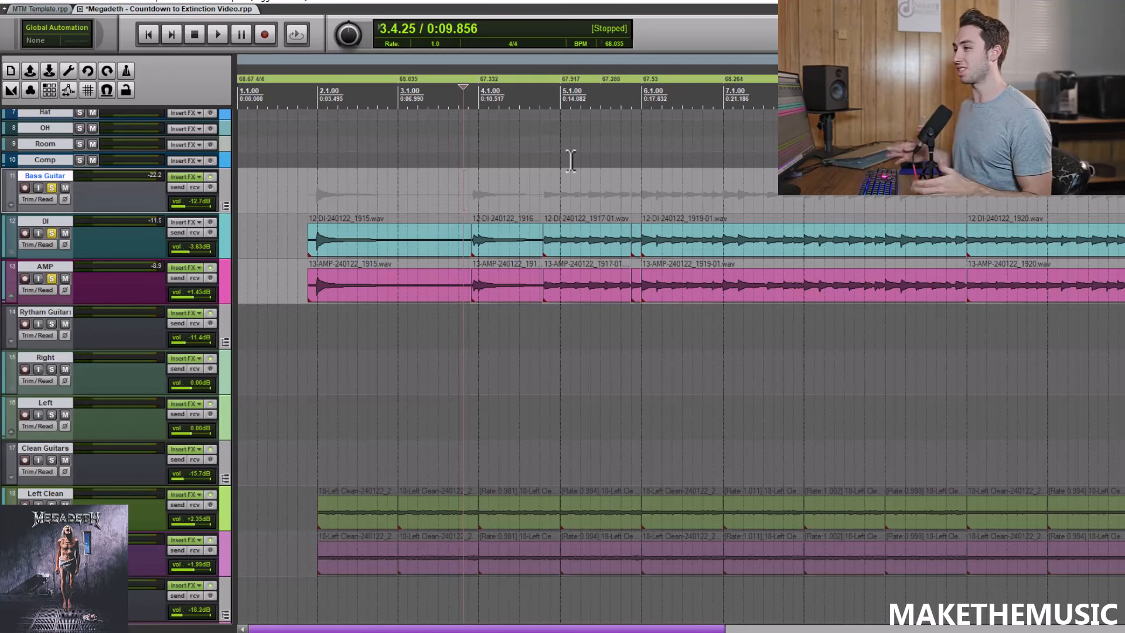
Unsolo the DI, AMP and Bass Guitar tracks and solo the Rytham Guitars folder
click(52, 233)
click(51, 279)
click(51, 187)
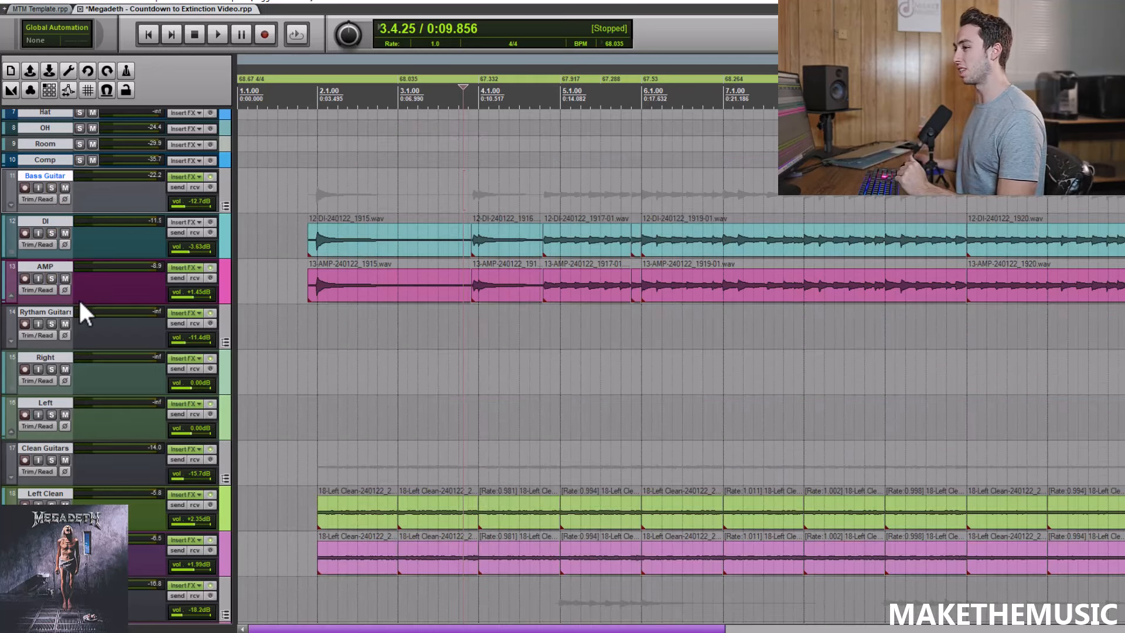
right_click(52, 324)
click(65, 337)
Play the soloed rhythm guitars from bar 13, where their recordings come in
scroll(553, 363, down, 4)
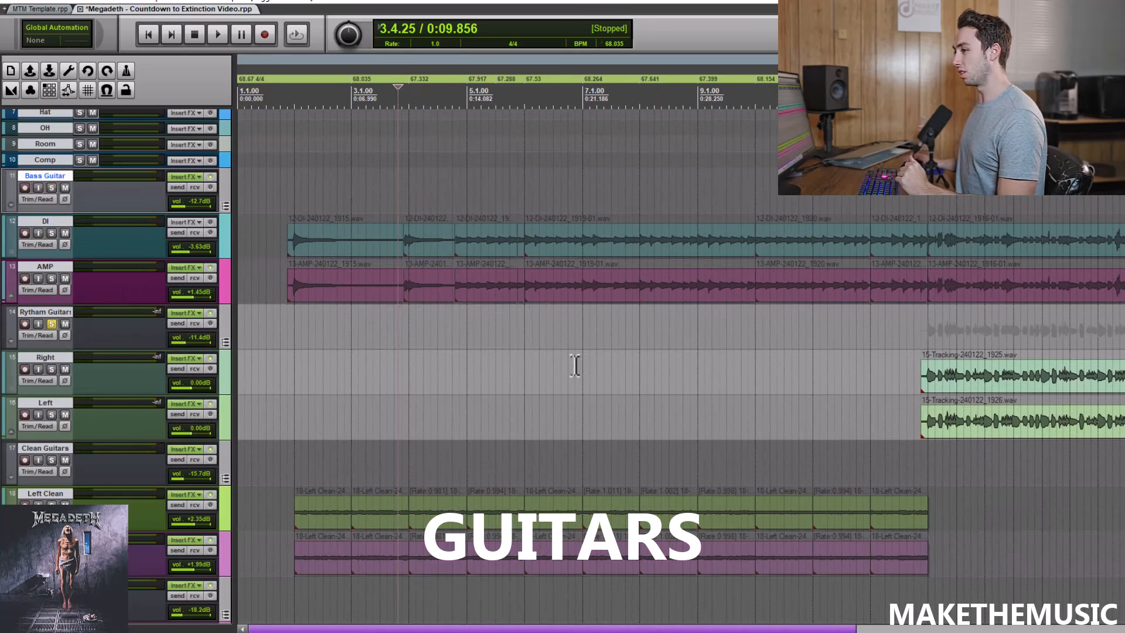
click(727, 337)
key(space)
scroll(560, 310, up, 4)
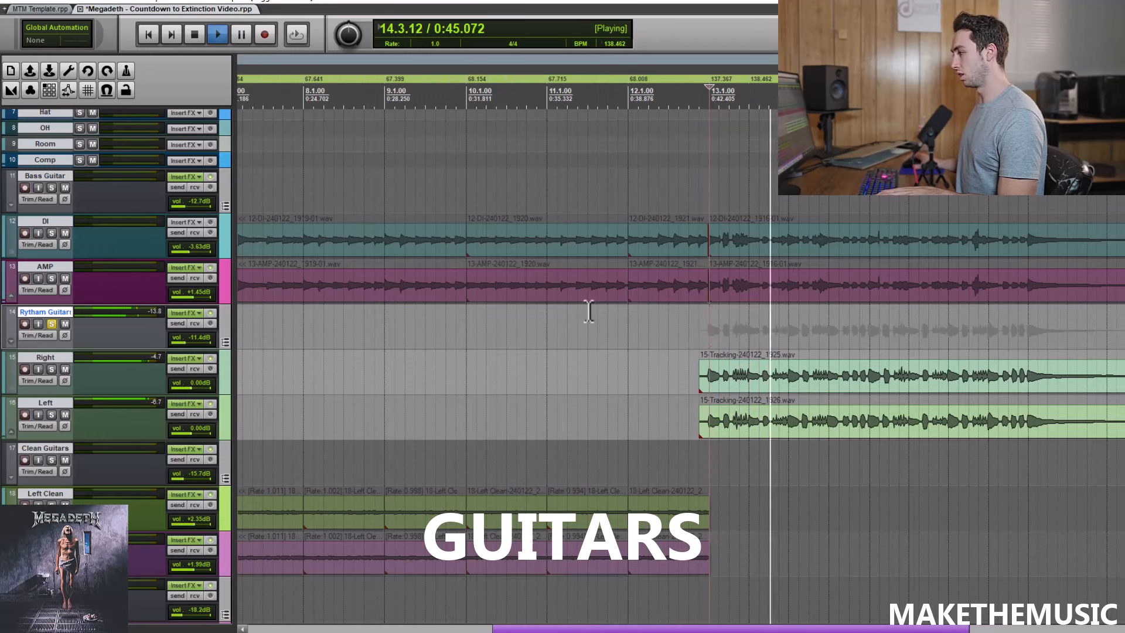
key(space)
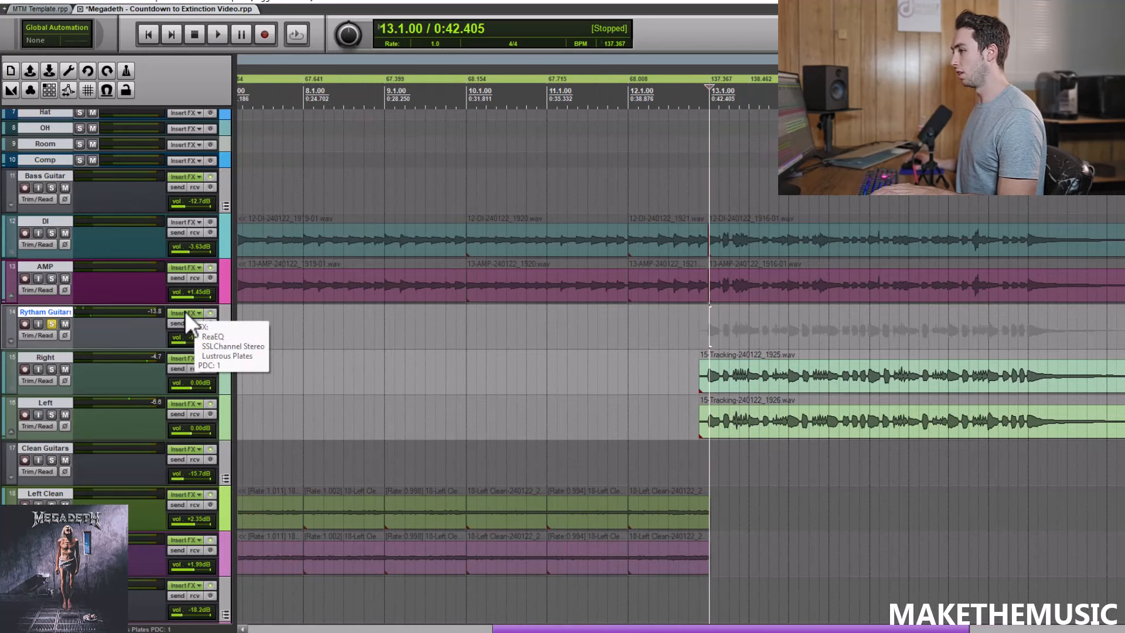
Review the boost pedal and Countdown to Extinction amp in BIAS FX 2 on the Right guitar track, closing the window when done
click(188, 356)
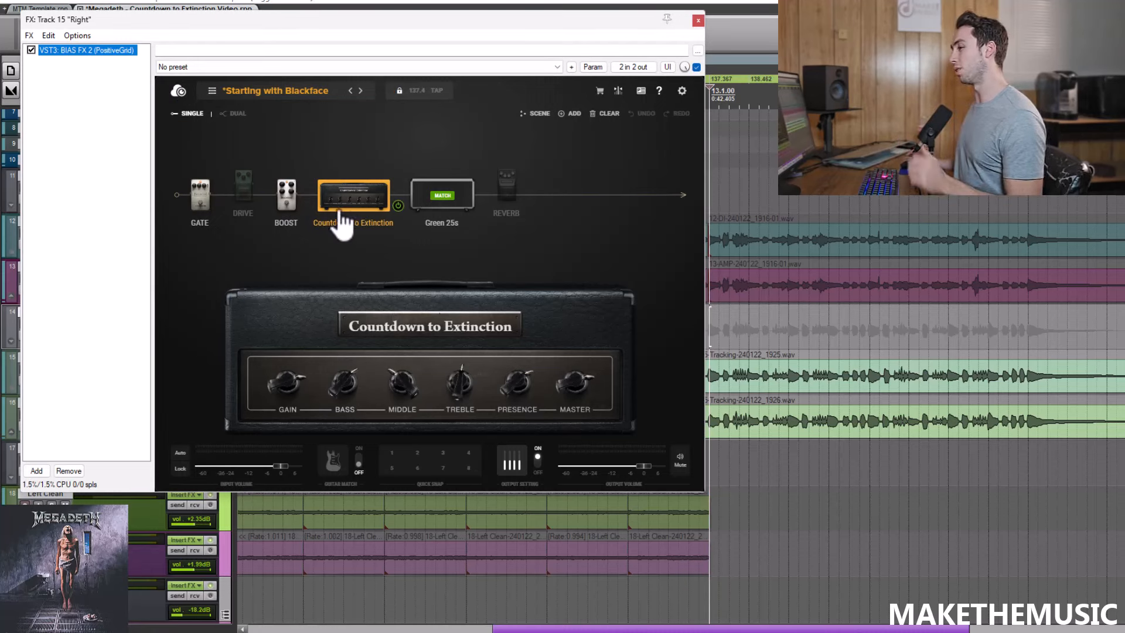
click(289, 206)
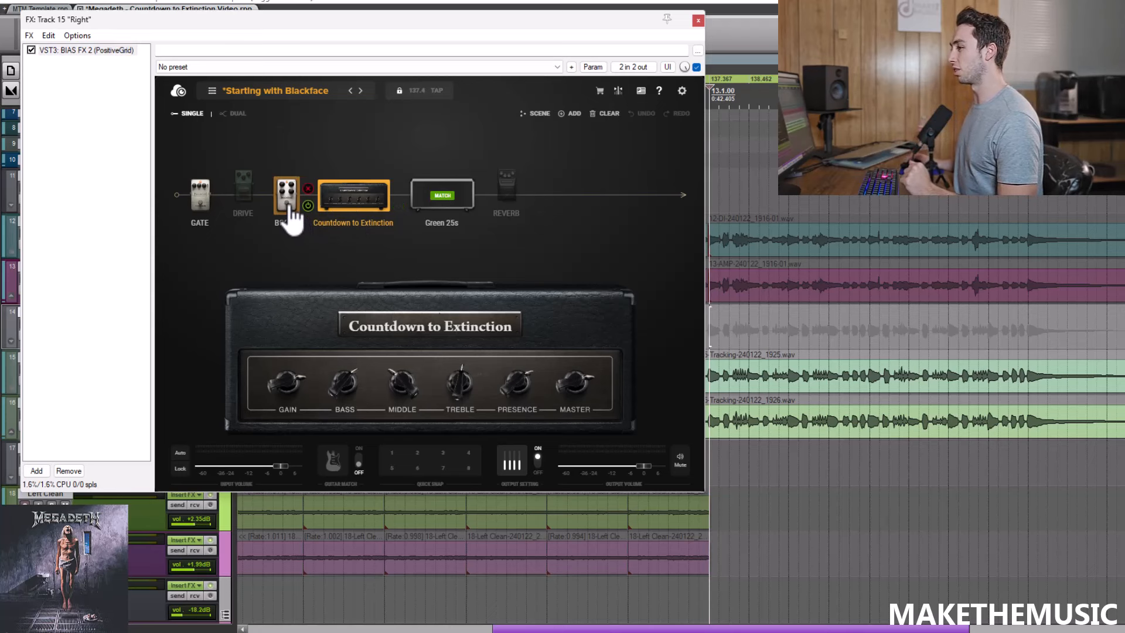
click(349, 202)
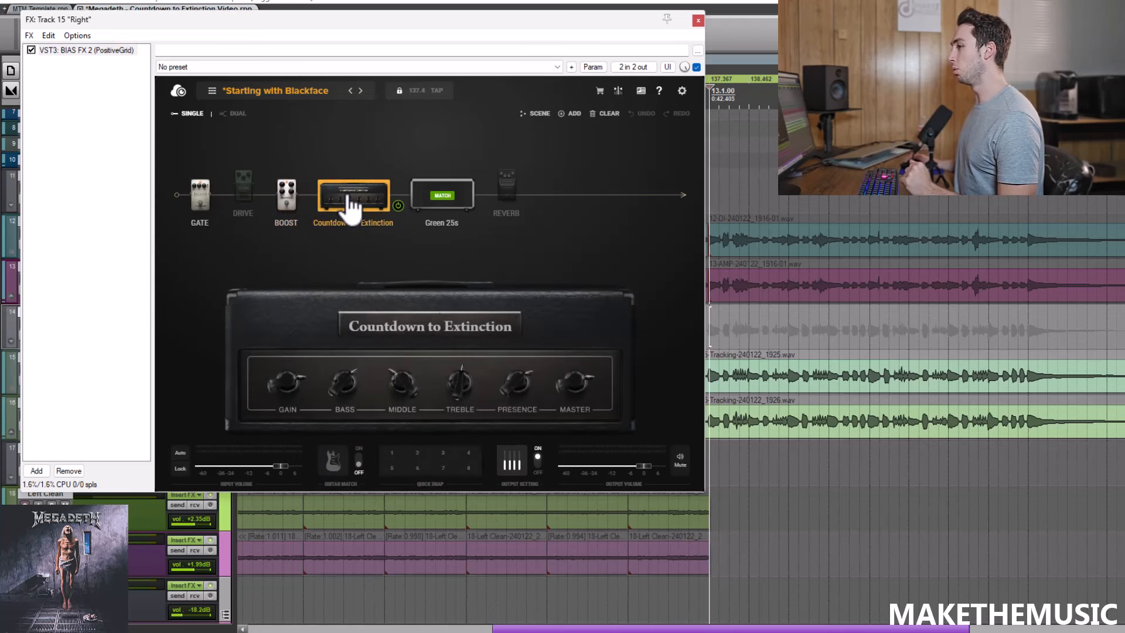
click(698, 20)
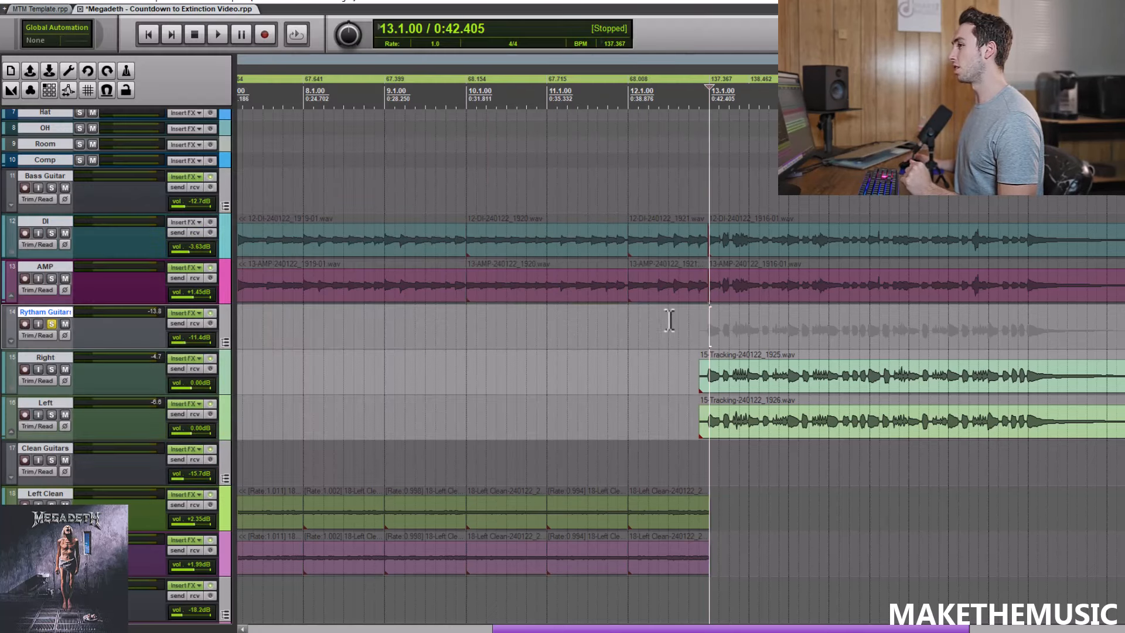
Open the Rytham Guitars folder's effects, audition the guitars with the whole chain bypassed, and re-enable it
click(186, 312)
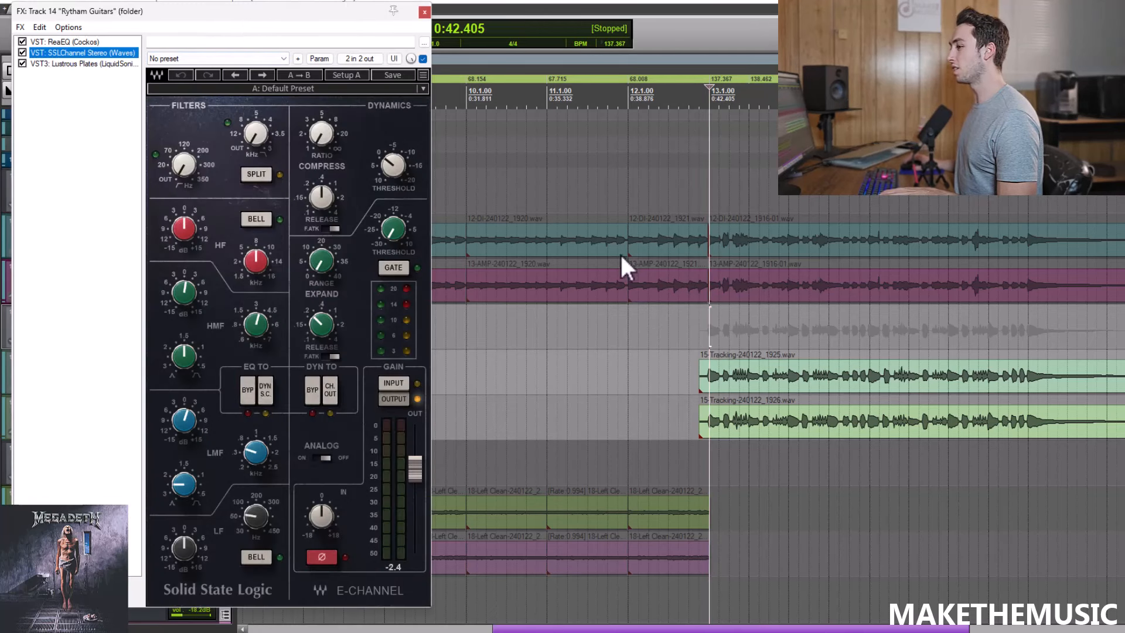
drag(316, 12, 642, 24)
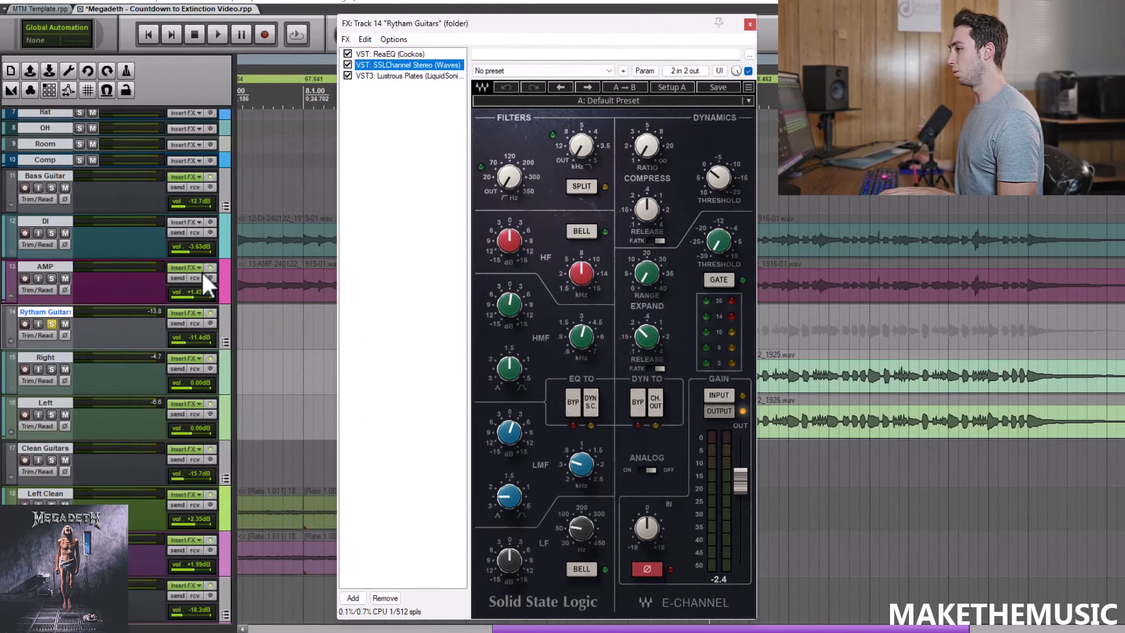
click(212, 313)
key(space)
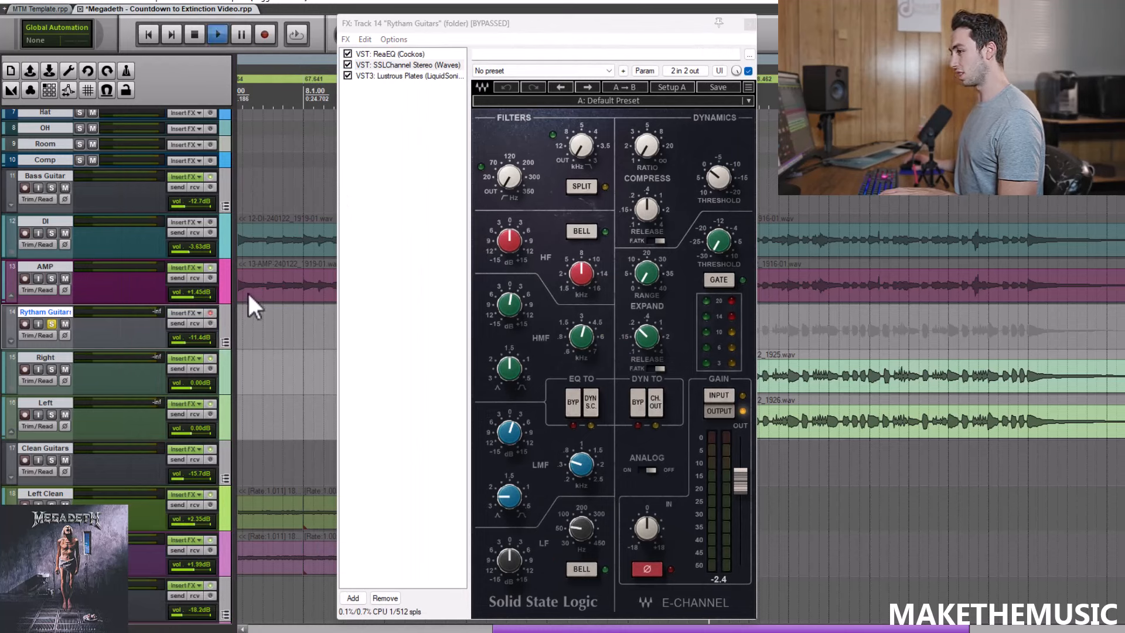
key(space)
click(211, 313)
Examine the low-mid cut of band 11 in the Rytham Guitars folder's ReaEQ
click(403, 53)
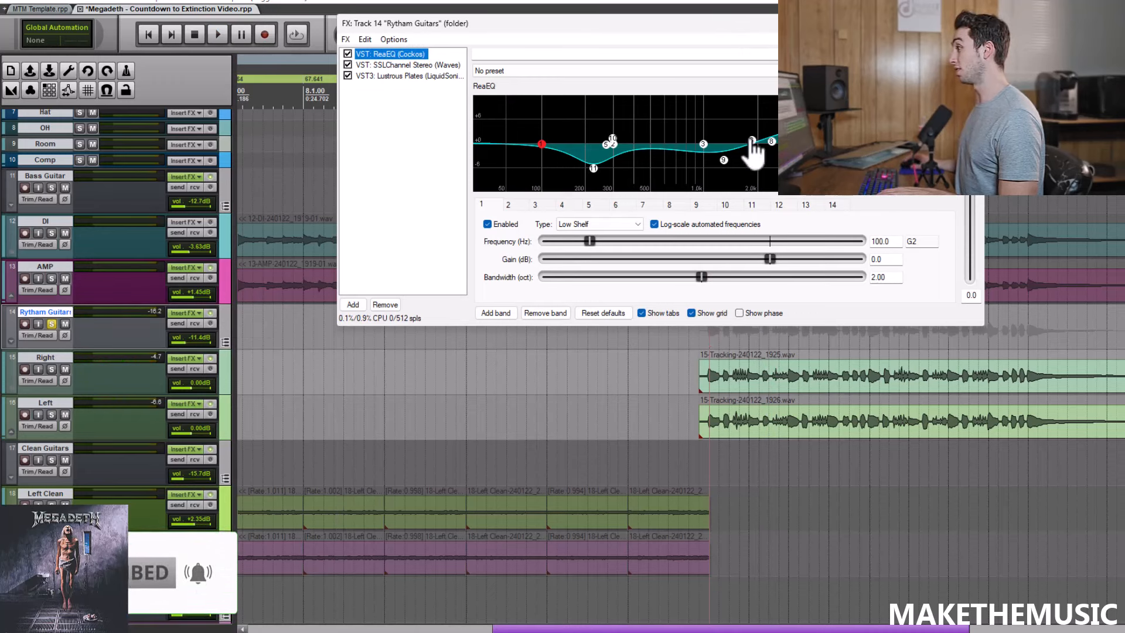
mouse_move(591, 168)
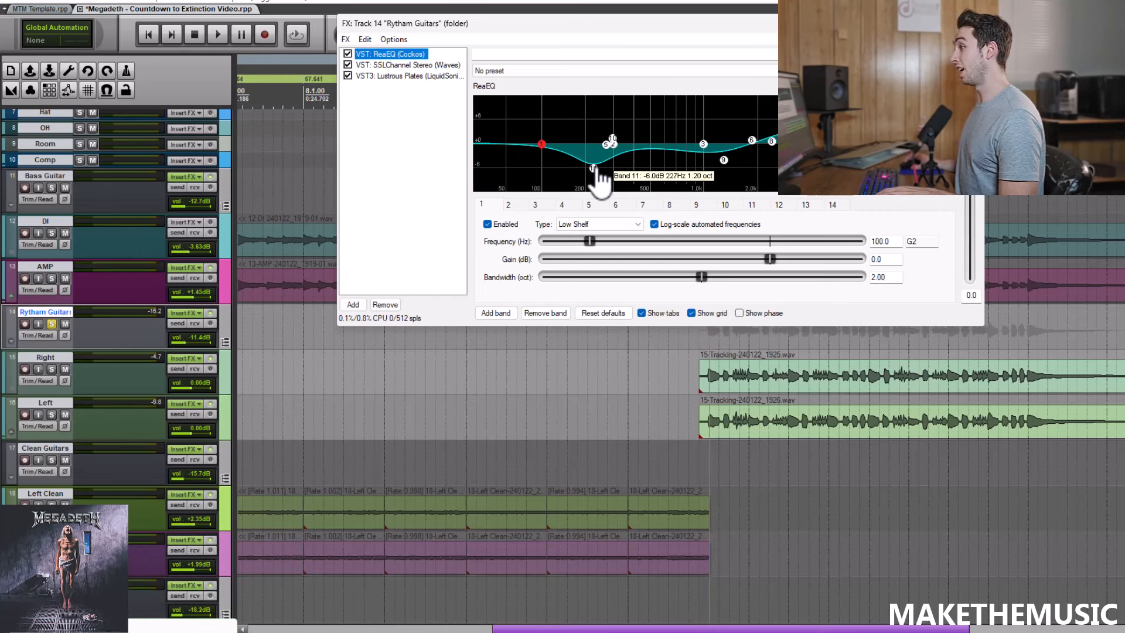
Review the HMF and LMF gains in the Rytham Guitars folder's SSLChannel and watch its meters during playback
click(395, 65)
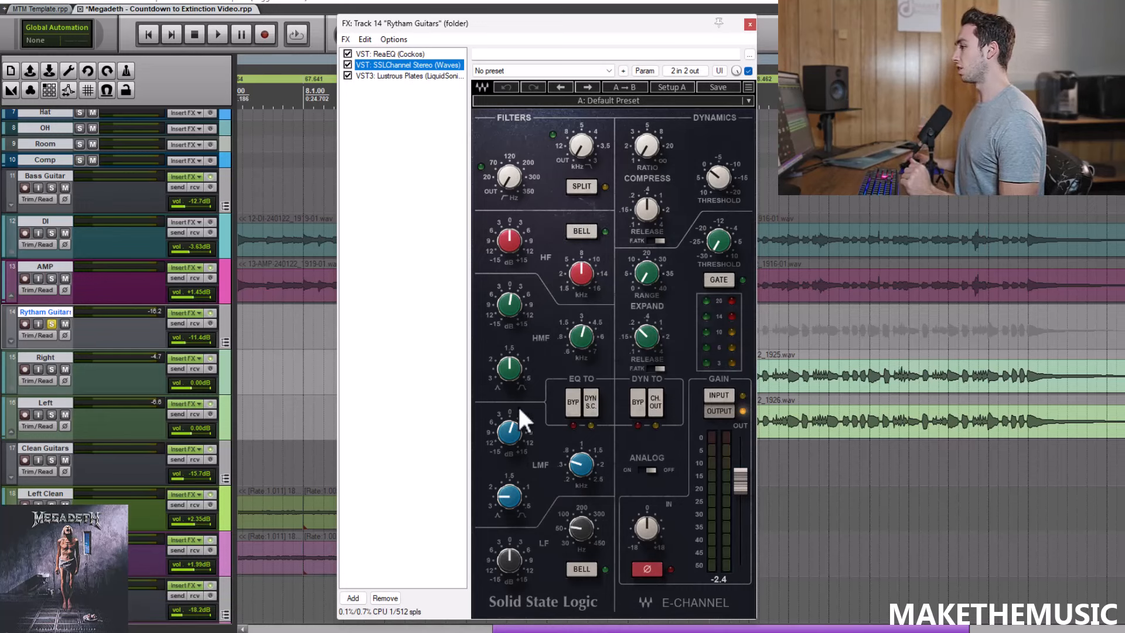
drag(509, 303, 510, 300)
click(509, 432)
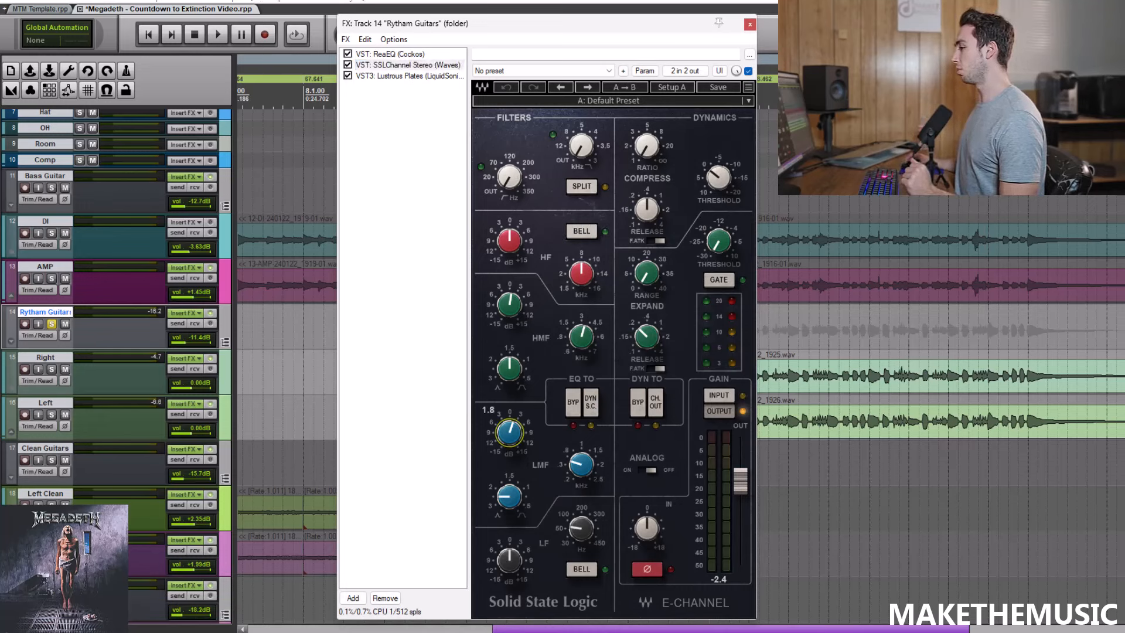
key(space)
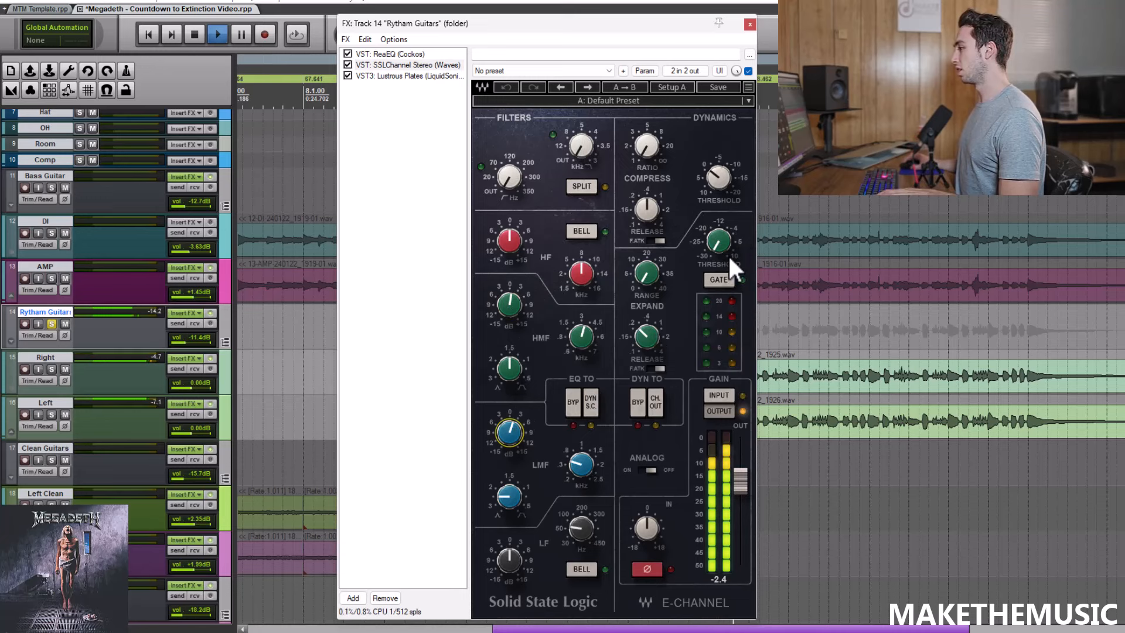
key(space)
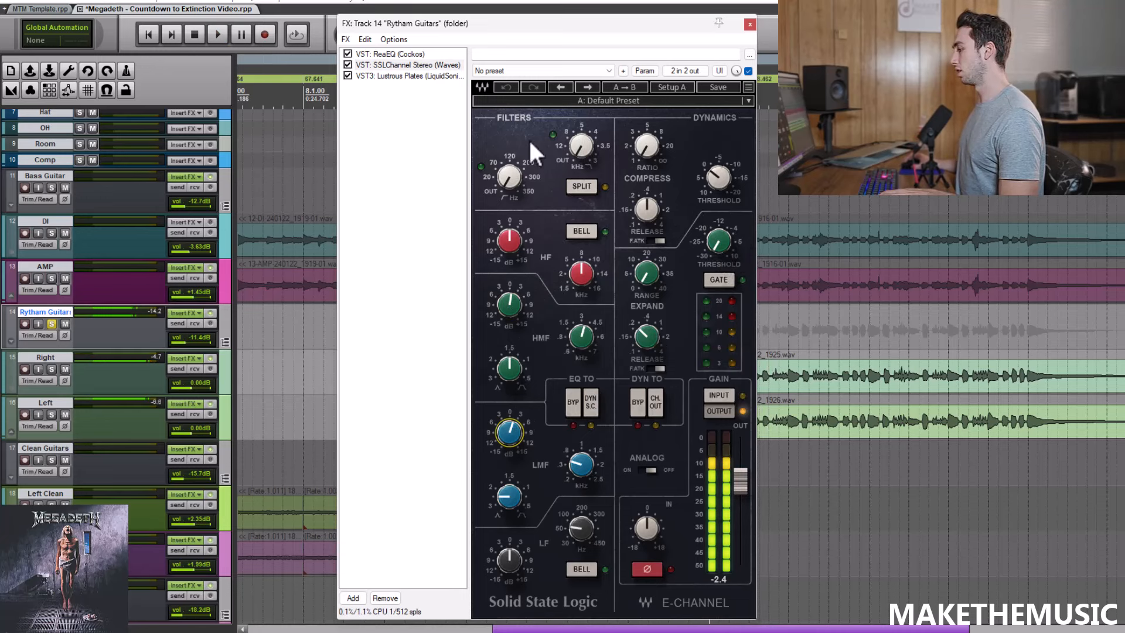
Compare the rhythm guitars with the folder's ReaEQ bypassed and enabled during playback, leaving it enabled
click(403, 54)
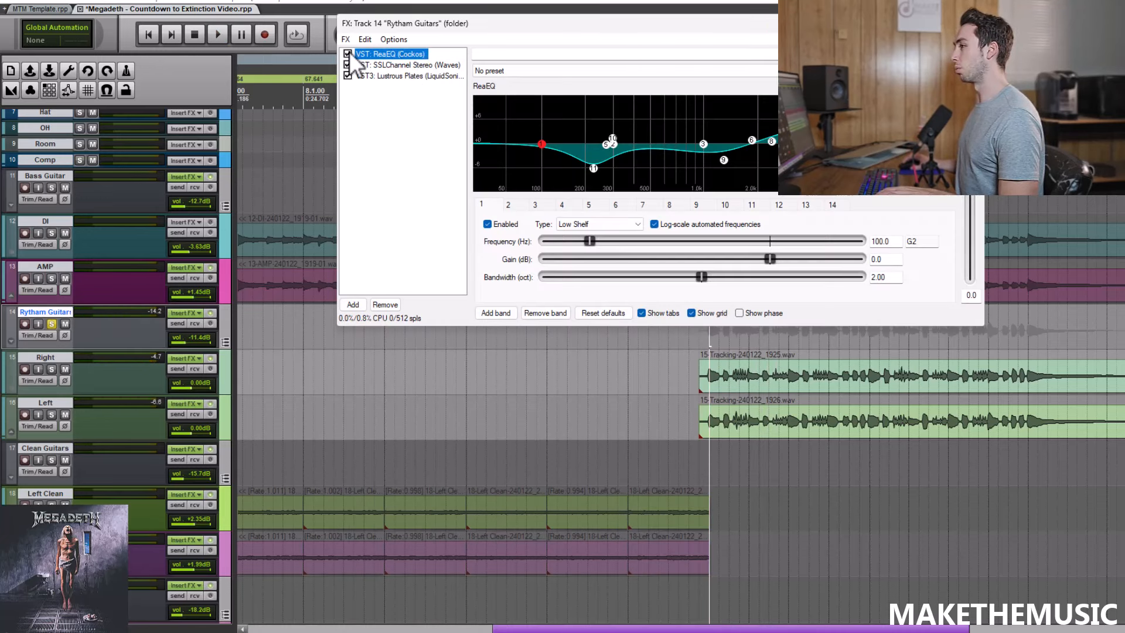
key(space)
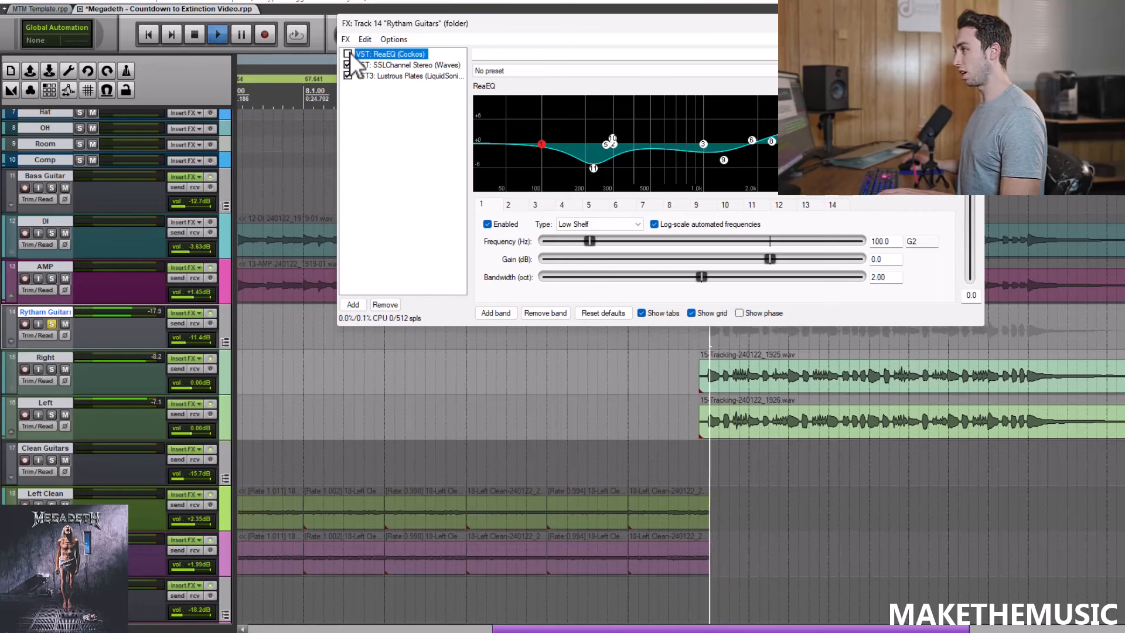
click(347, 53)
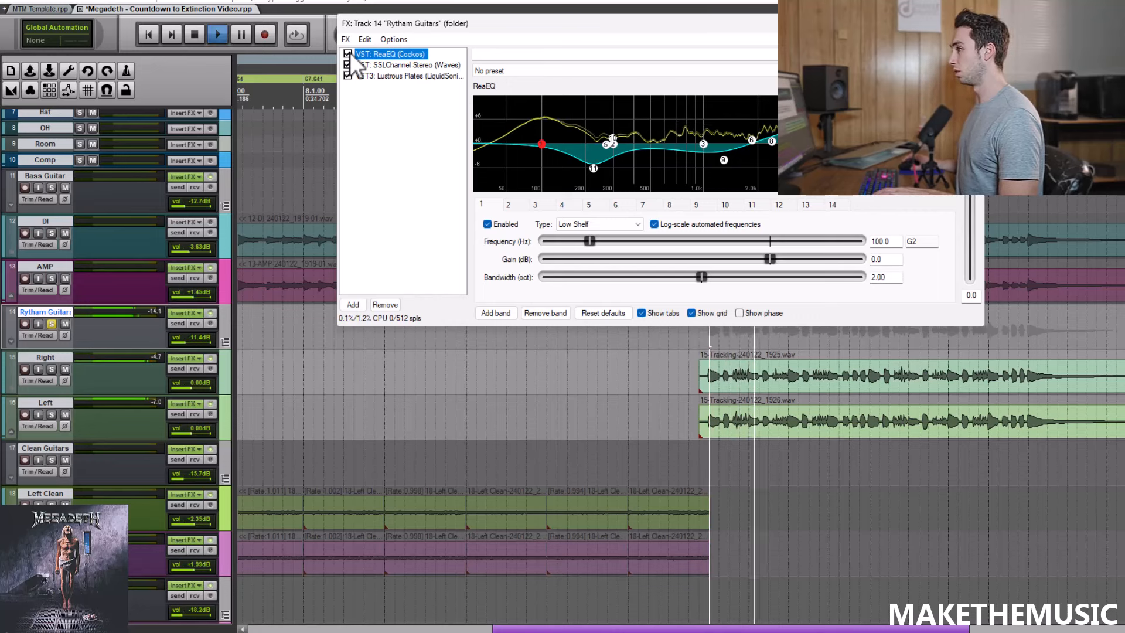
click(348, 53)
click(347, 53)
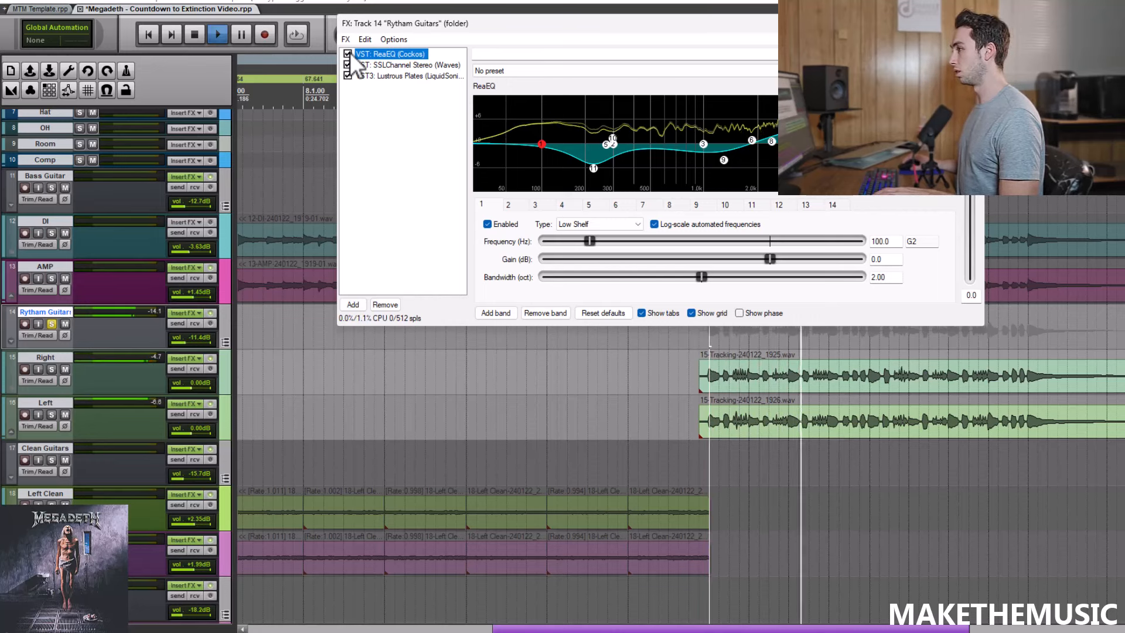
key(space)
Compare the rhythm guitars with the Rytham Guitars folder's Lustrous Plates reverb bypassed and enabled during playback, and close the effects window
click(391, 77)
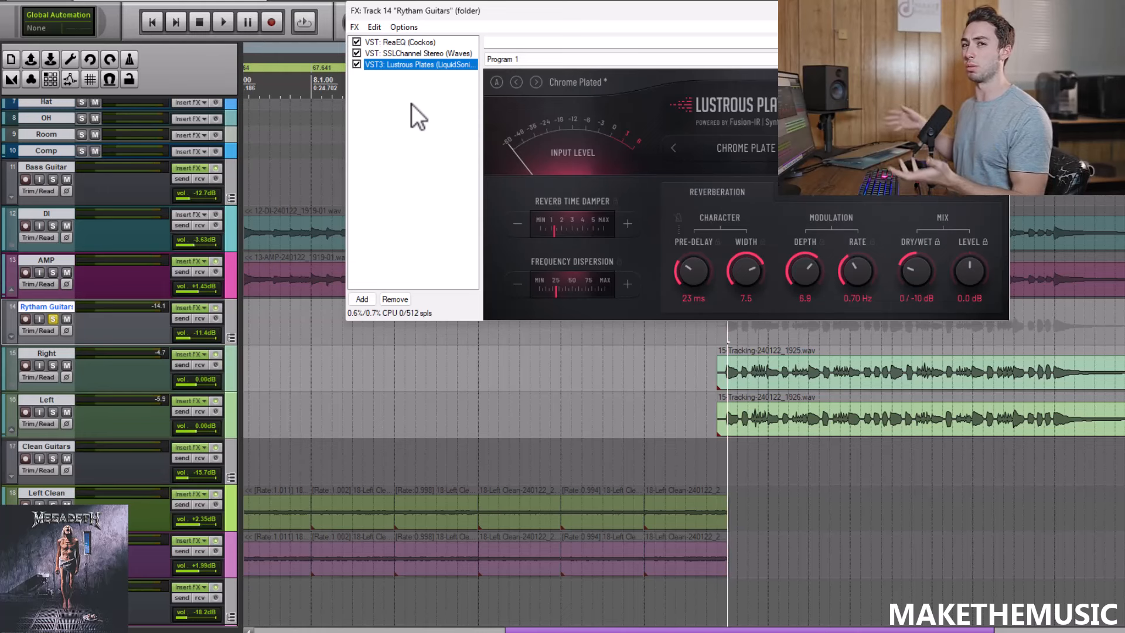
click(356, 64)
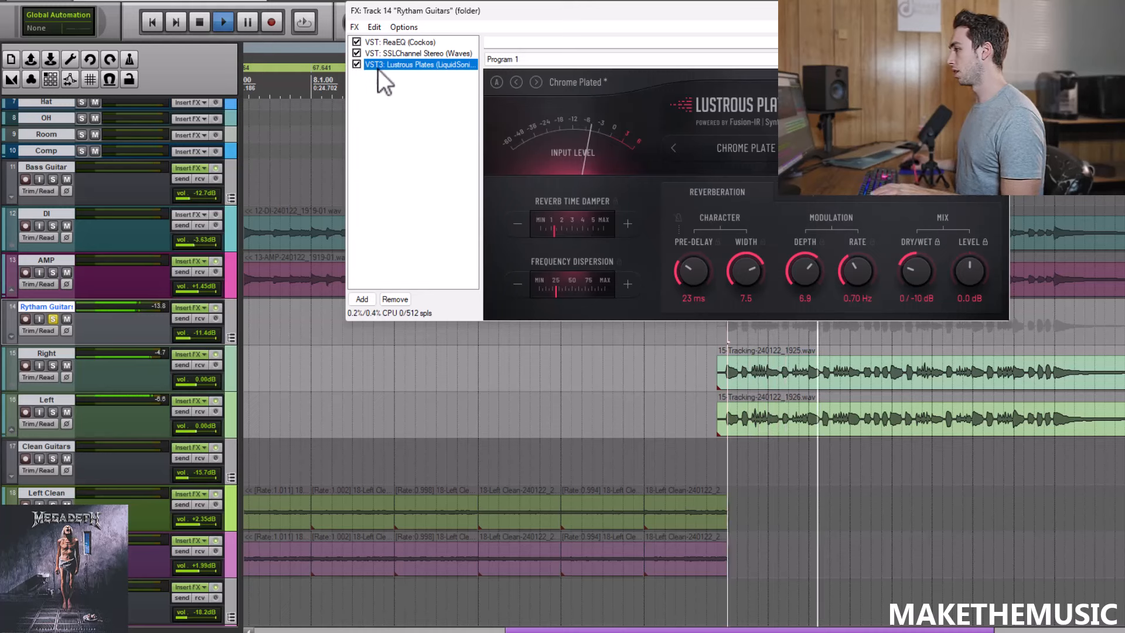
key(space)
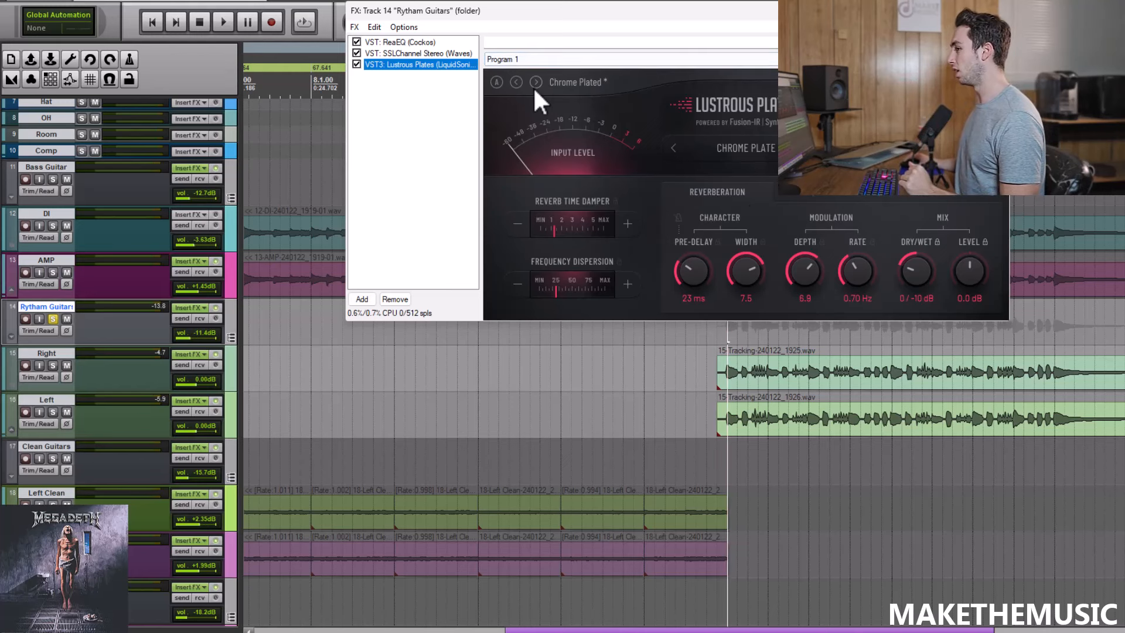
click(996, 10)
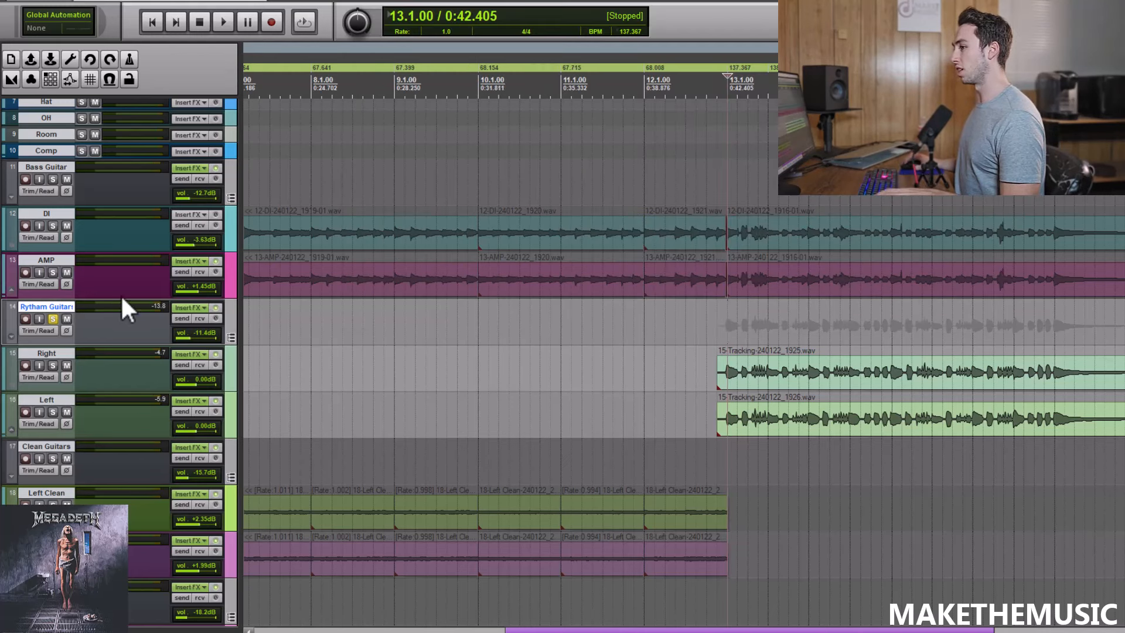
Unsolo the Rytham Guitars folder and audition the full mix briefly from bar 13
click(56, 318)
key(space)
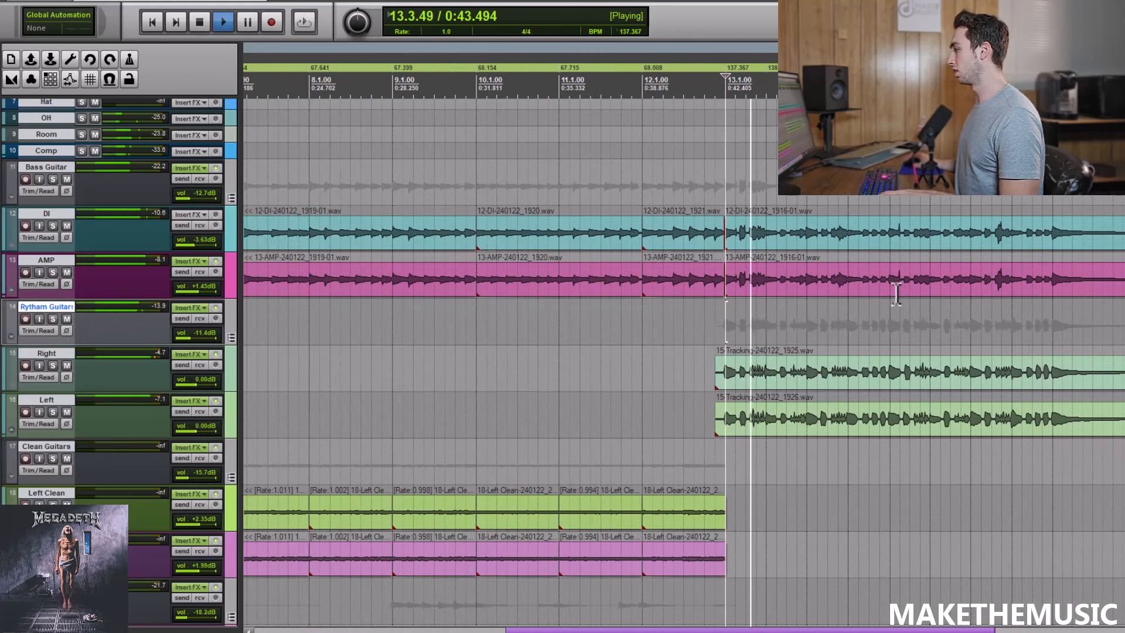
key(space)
Solo the Clean Guitars folder and audition the clean guitars from bar 2
scroll(502, 200, down, 4)
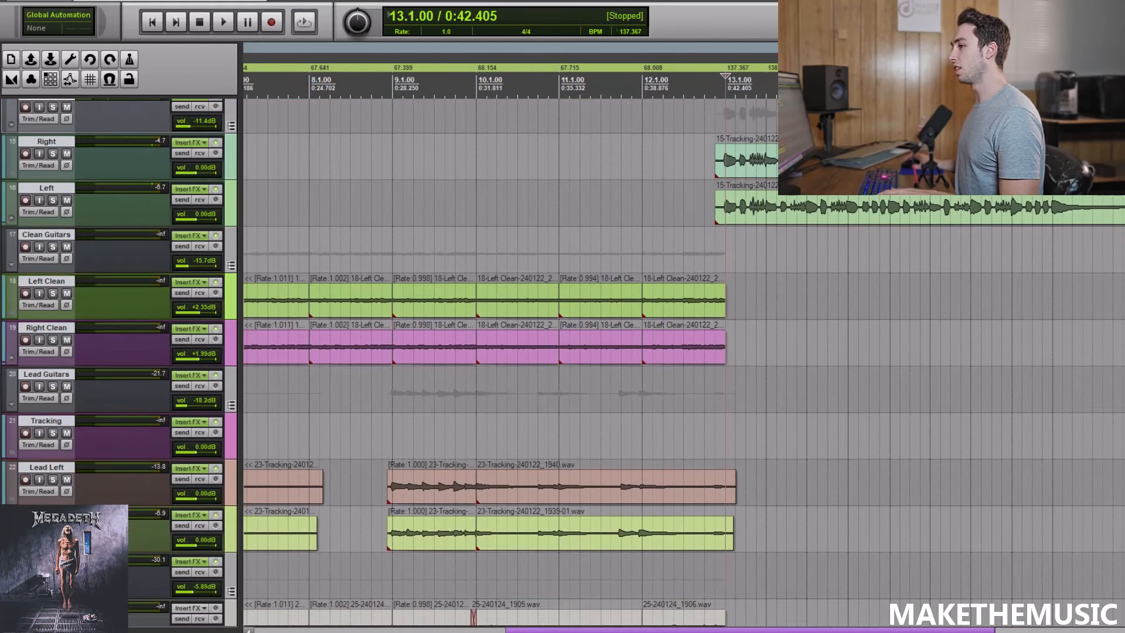
scroll(469, 208, down, 4)
click(53, 247)
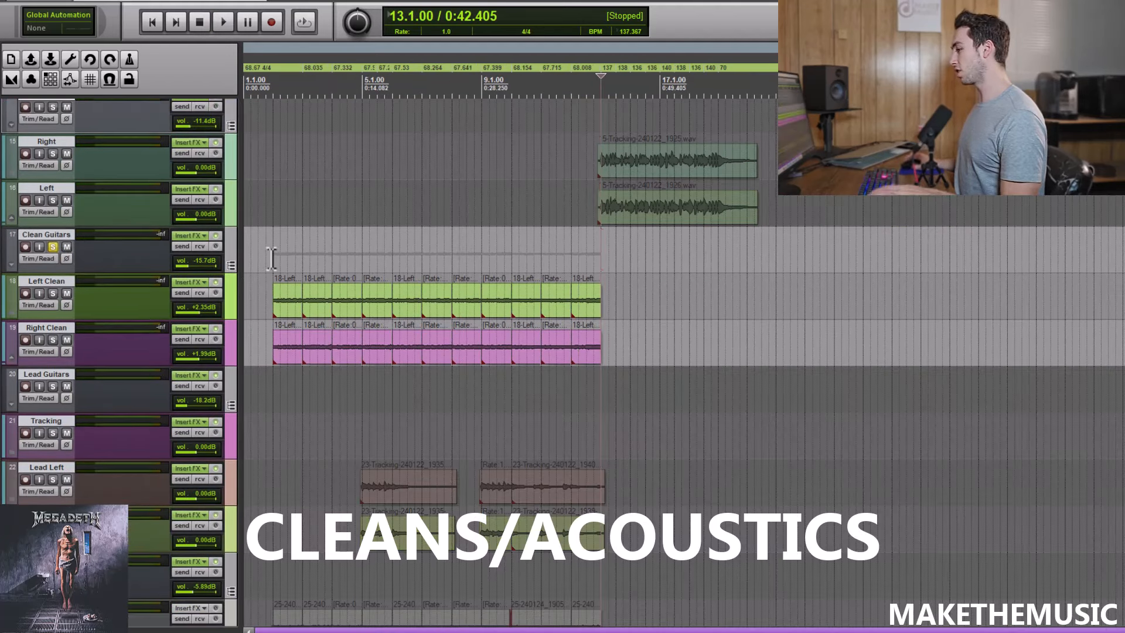
click(273, 252)
scroll(293, 251, up, 3)
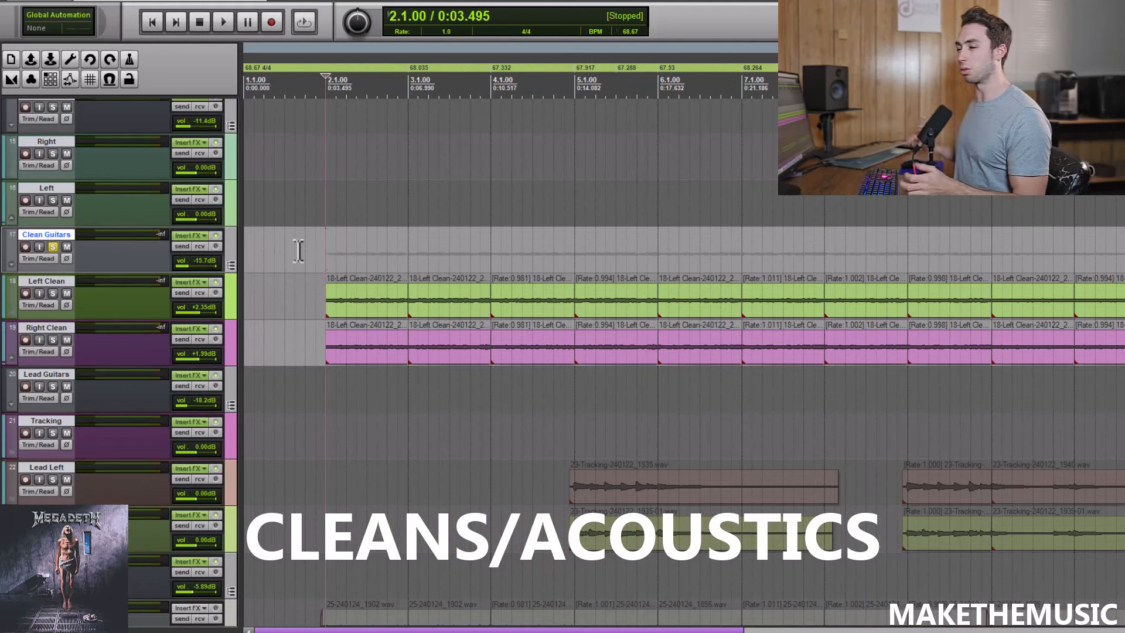
key(space)
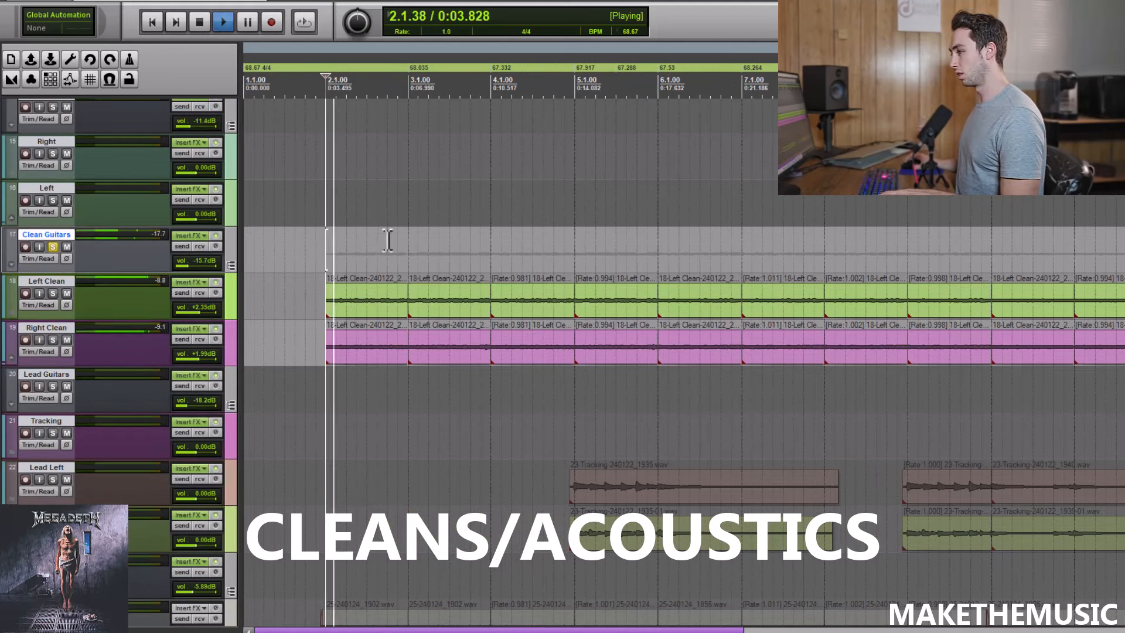
scroll(400, 263, down, 2)
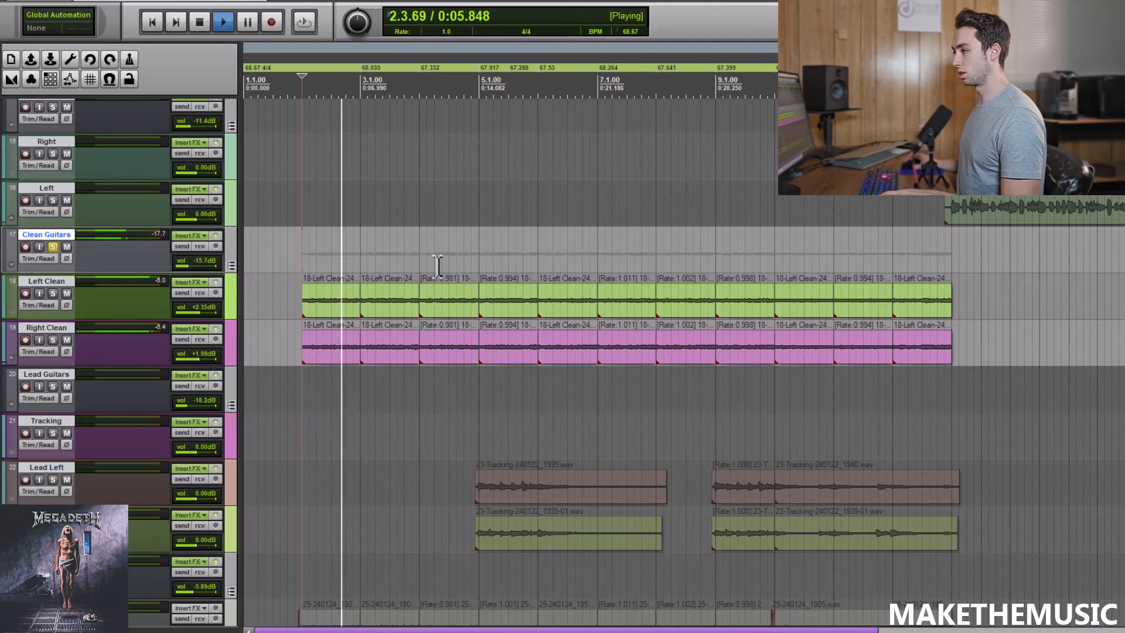
key(space)
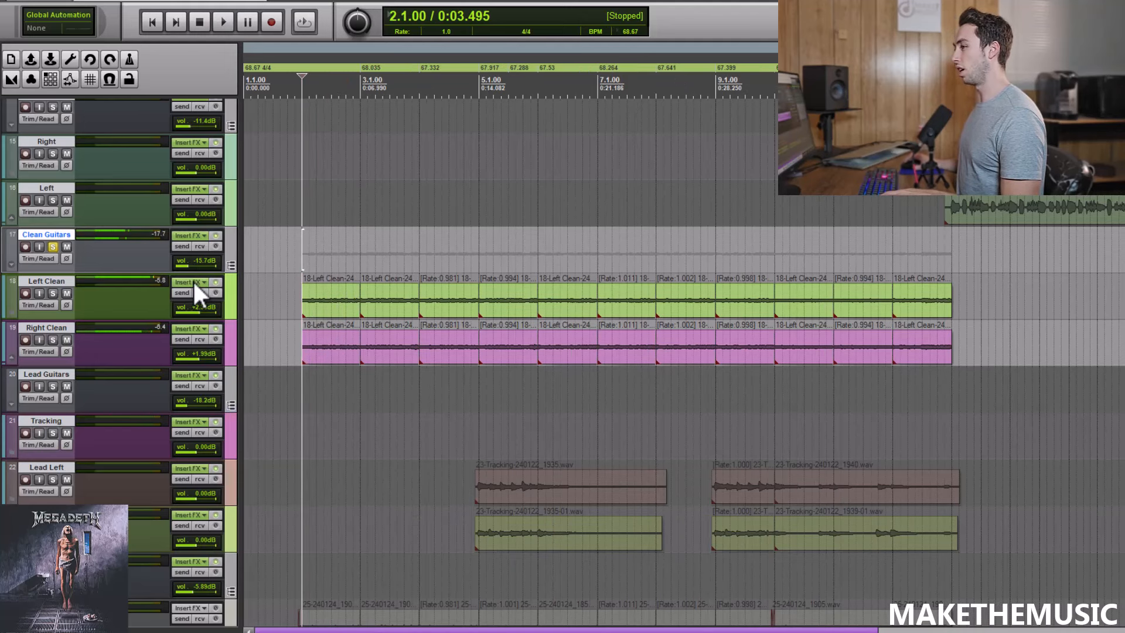
Check the Left Clean track's TH-U Slate amp and audition the Clean Guitars folder with its SSLChannel open from bar 3
click(193, 282)
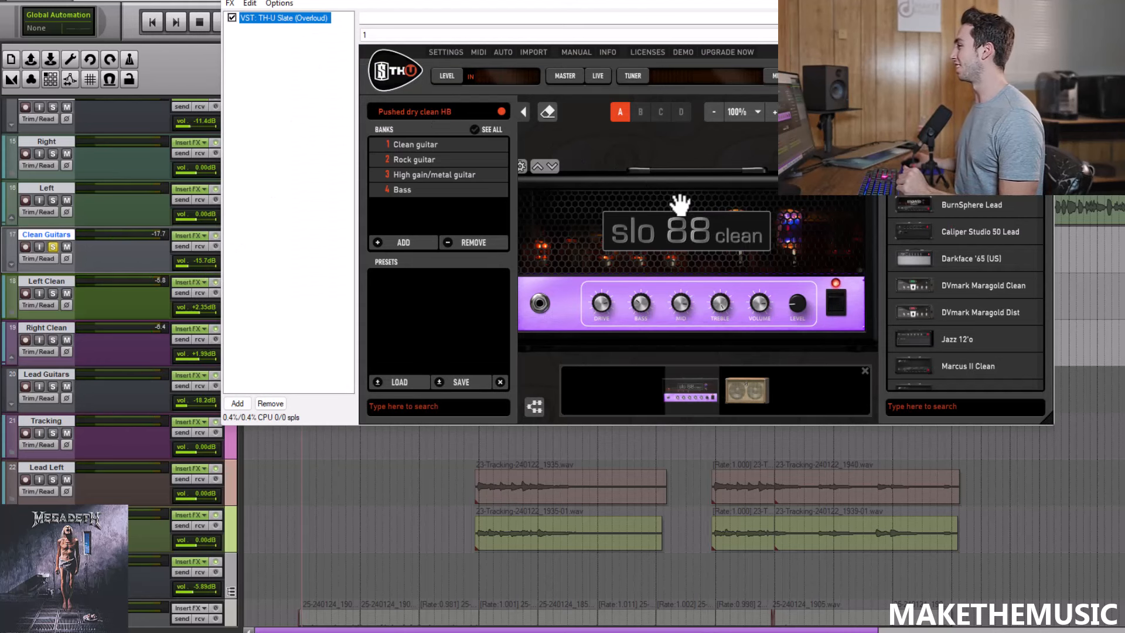
click(209, 282)
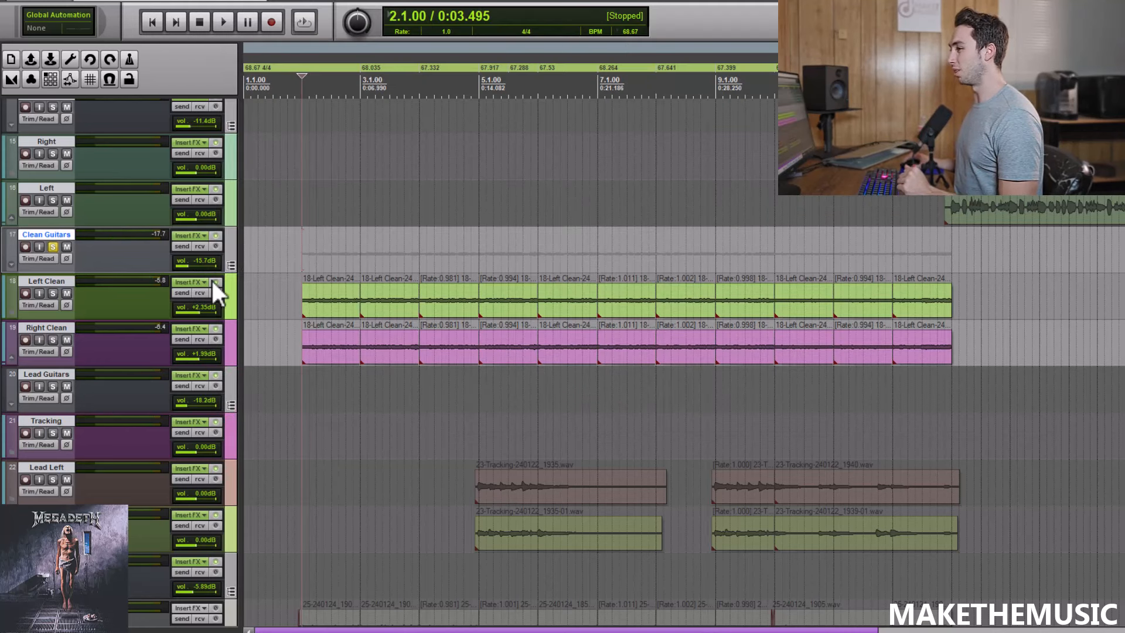
click(188, 236)
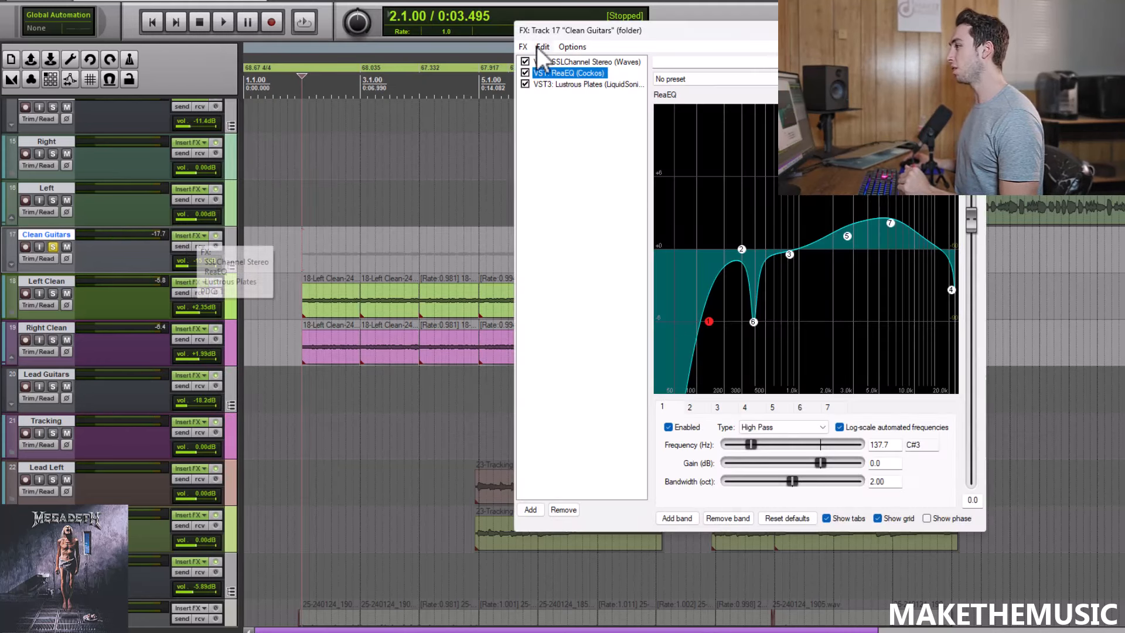
click(581, 61)
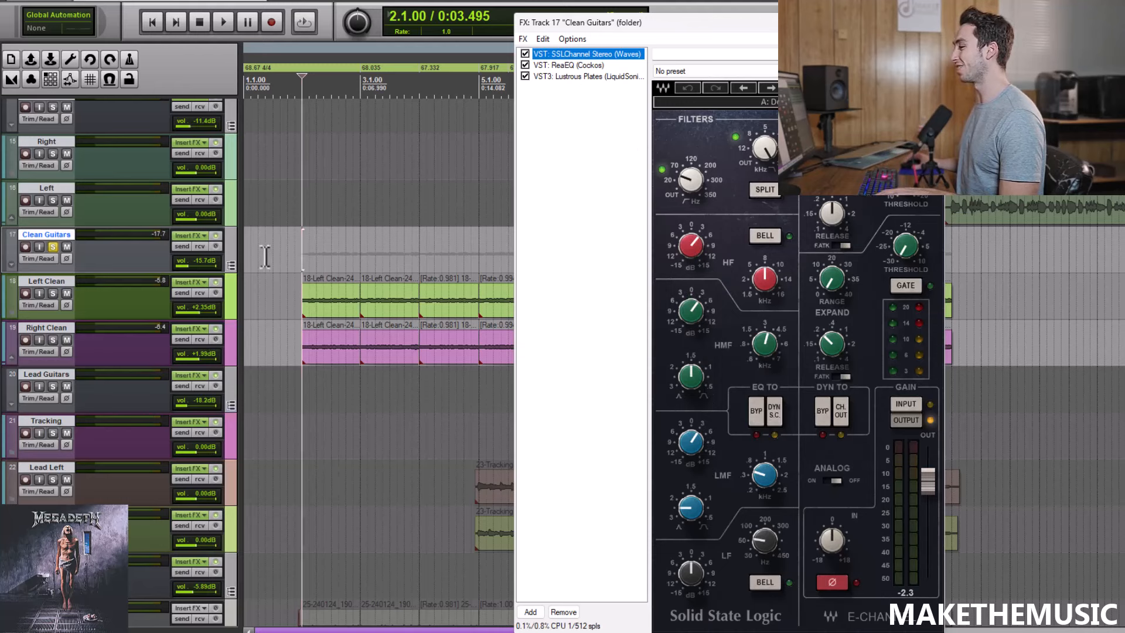
click(369, 258)
key(space)
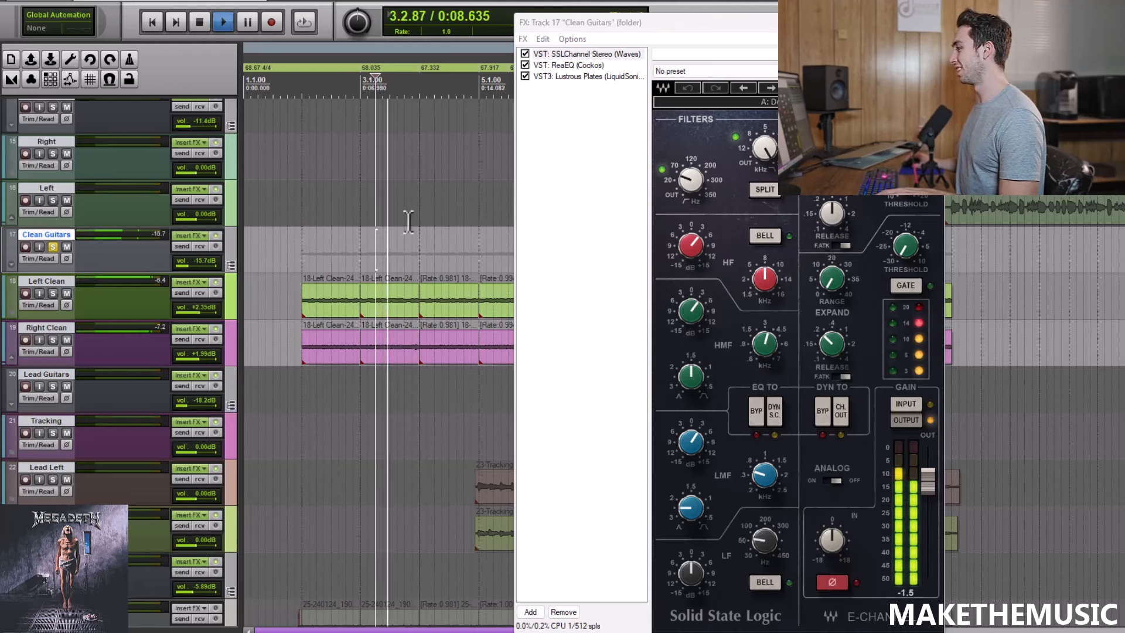
key(space)
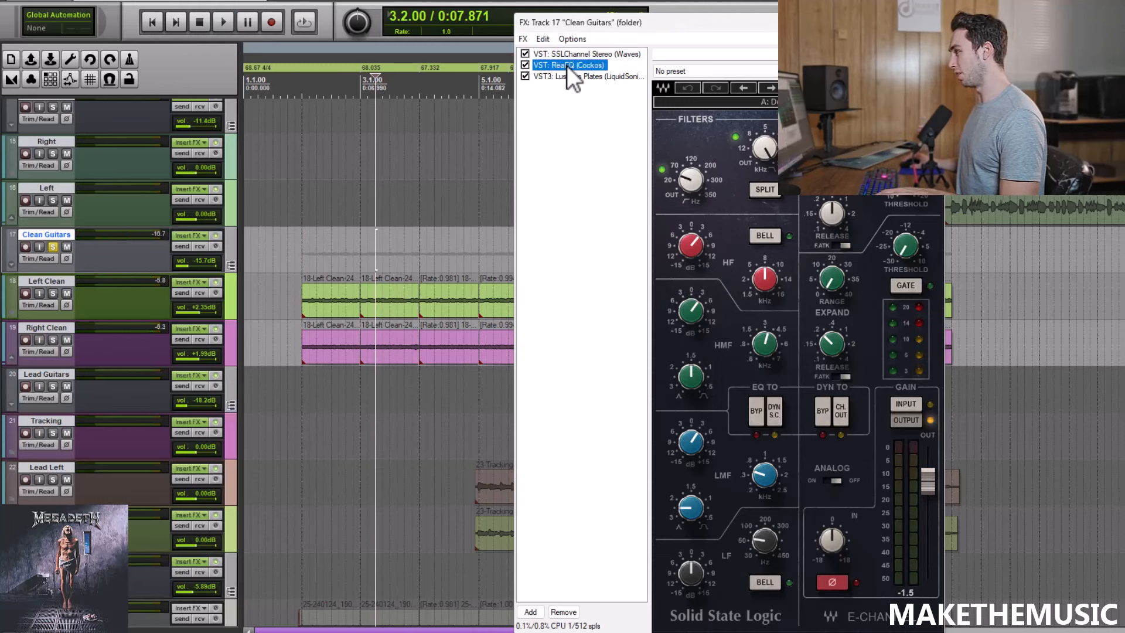
Show the Clean Guitars folder's ReaEQ, widening and repositioning the effects window to examine the whole EQ curve
click(568, 65)
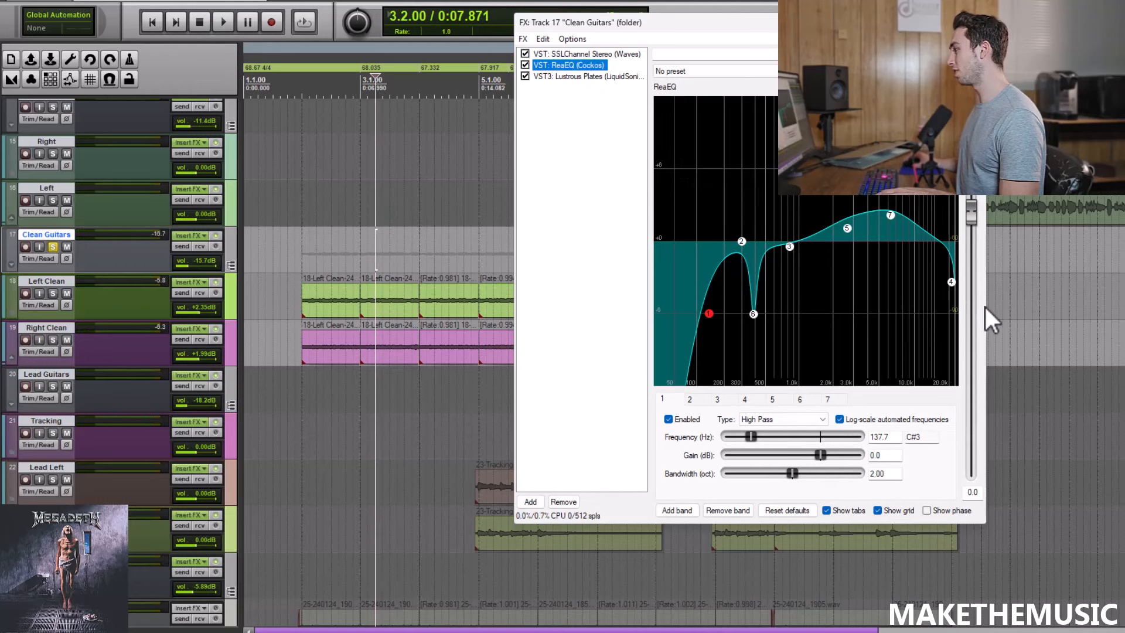
drag(986, 307, 1116, 307)
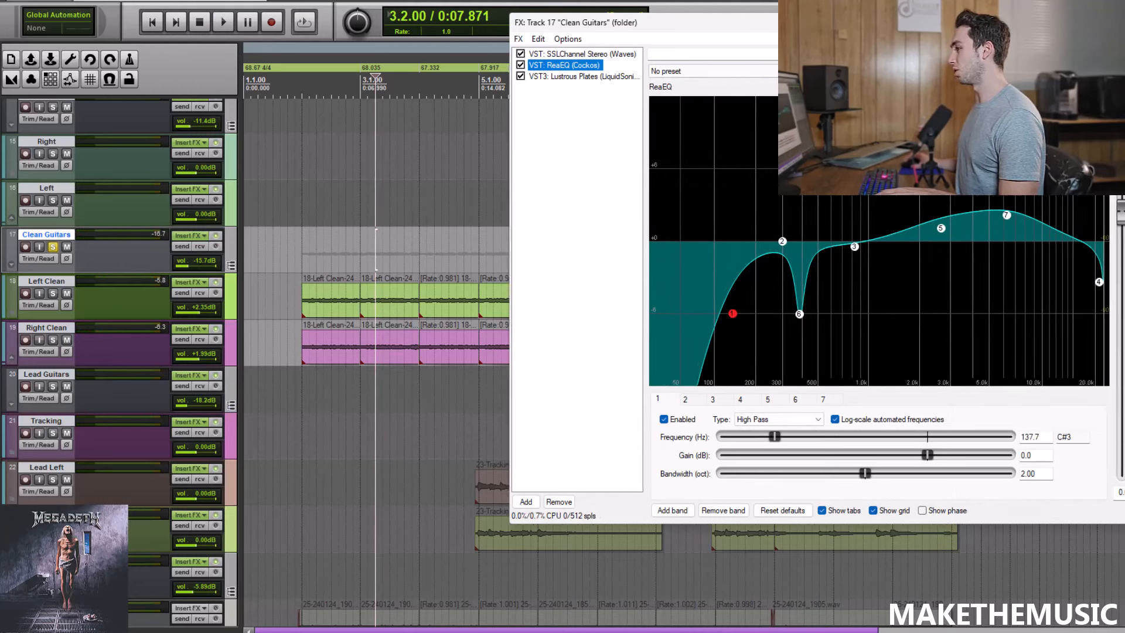
drag(844, 22, 653, 56)
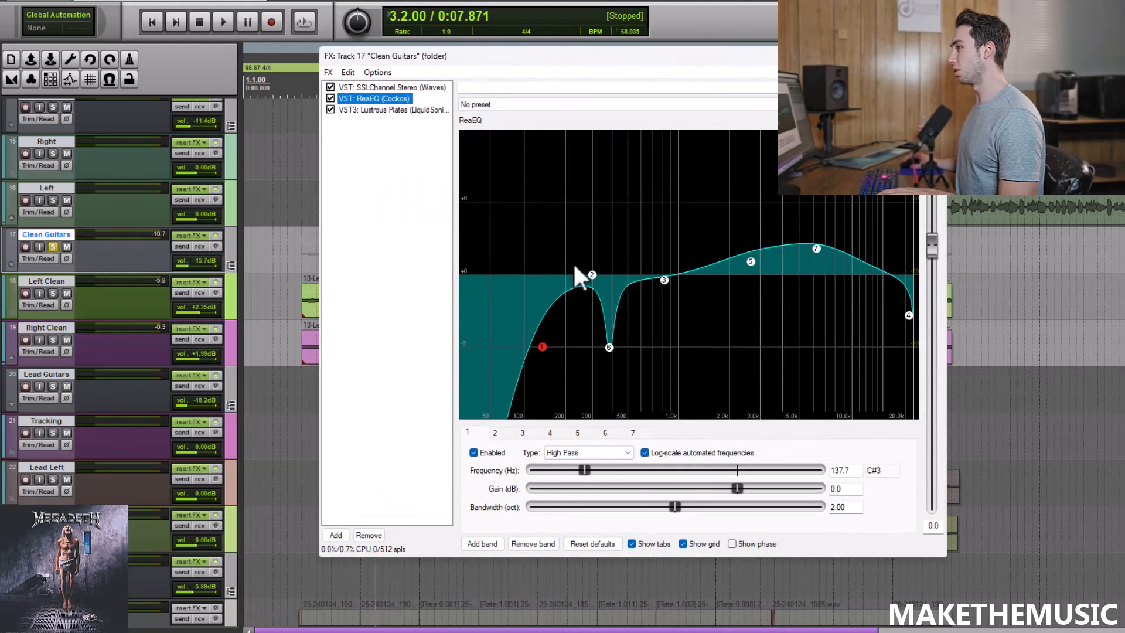
Compare the clean guitars with the folder's whole effects chain bypassed and enabled during playback, leaving it enabled
click(216, 235)
key(space)
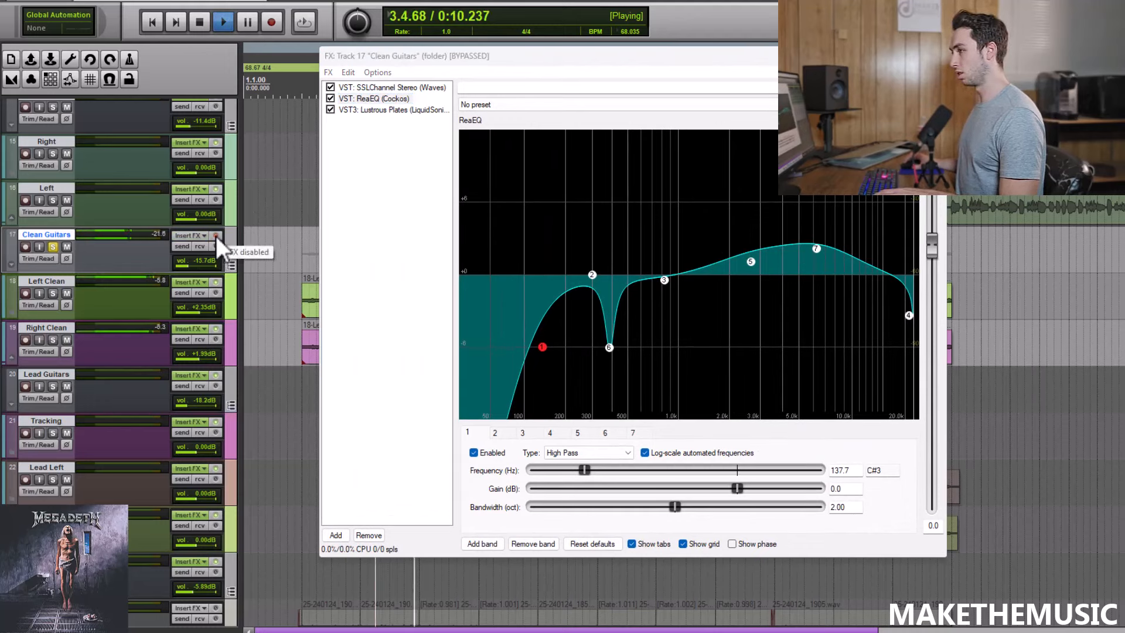
click(215, 235)
key(space)
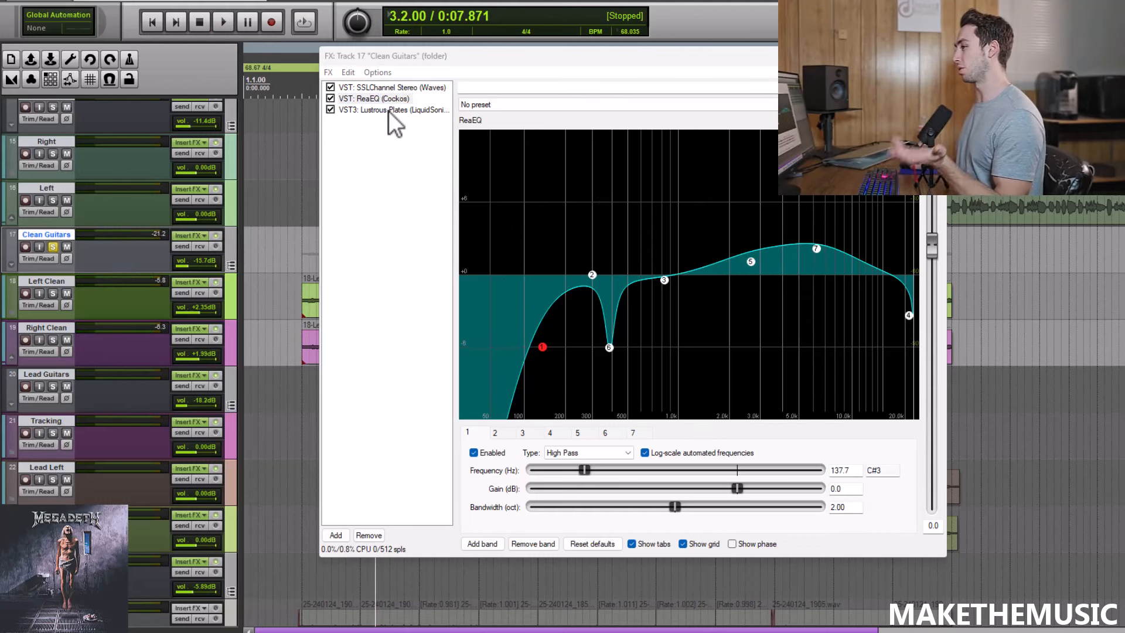
Review the Clean Guitars folder's Lustrous Plates reverb during playback and unsolo the folder
click(388, 110)
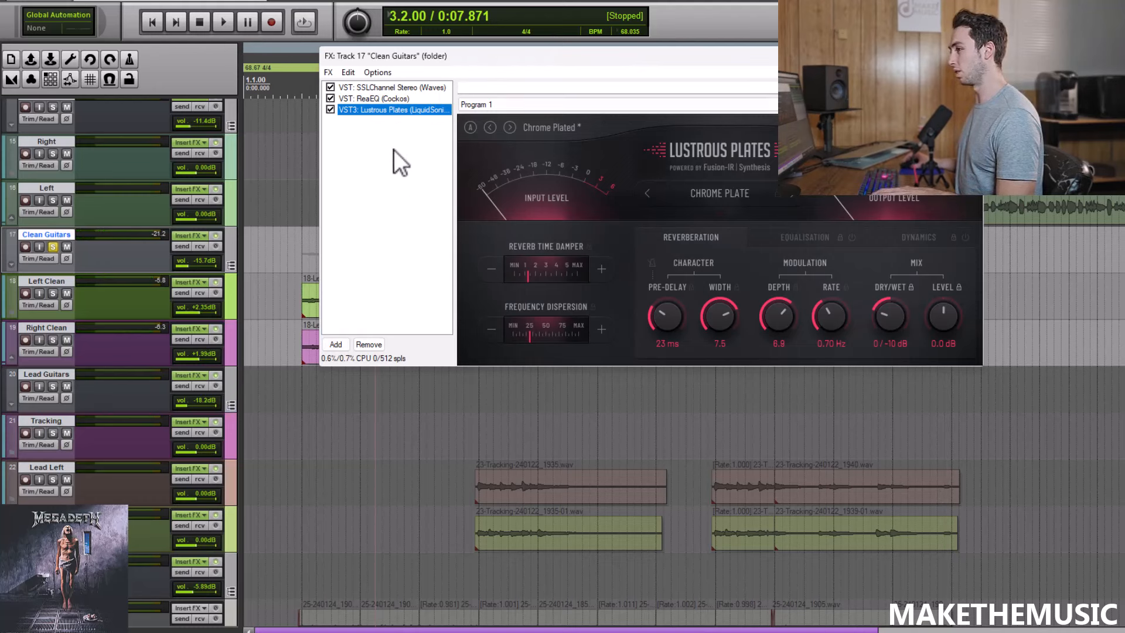
key(space)
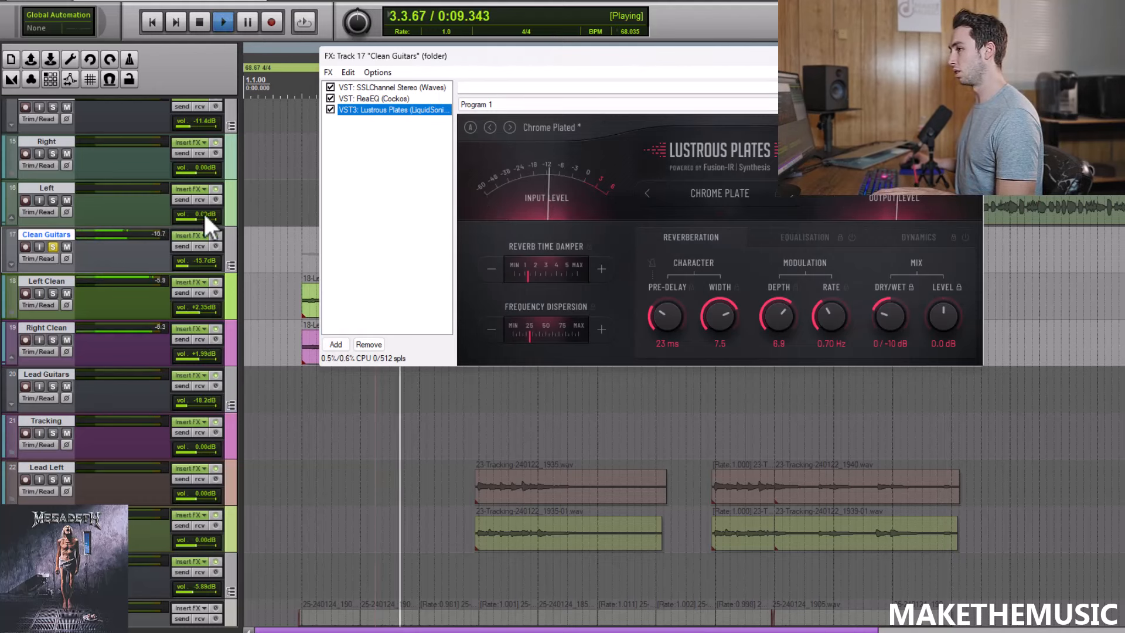
key(space)
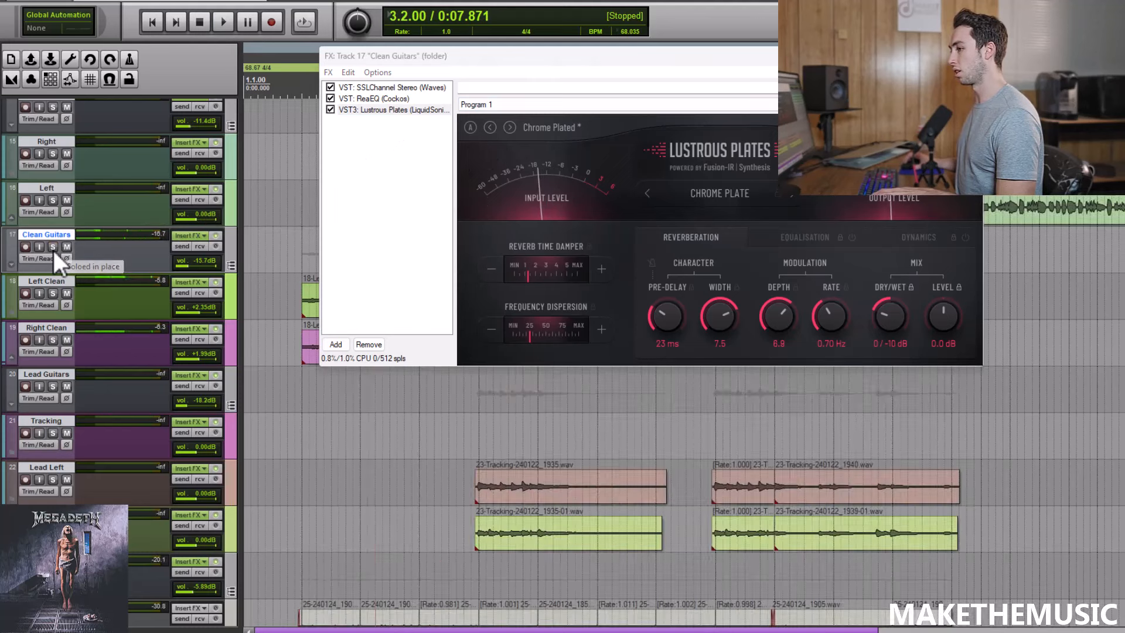
Solo the Lead Guitars folder, close the Clean Guitars effects window, and audition the lead guitars from bar 5
click(53, 386)
click(477, 452)
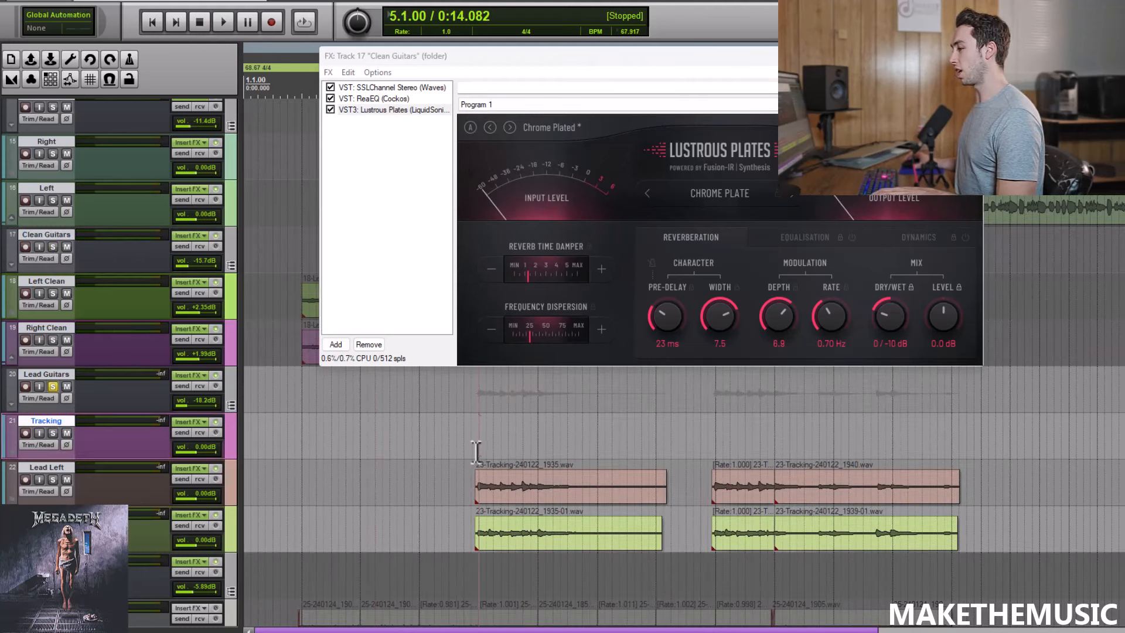
scroll(479, 433, up, 1)
scroll(562, 363, down, 2)
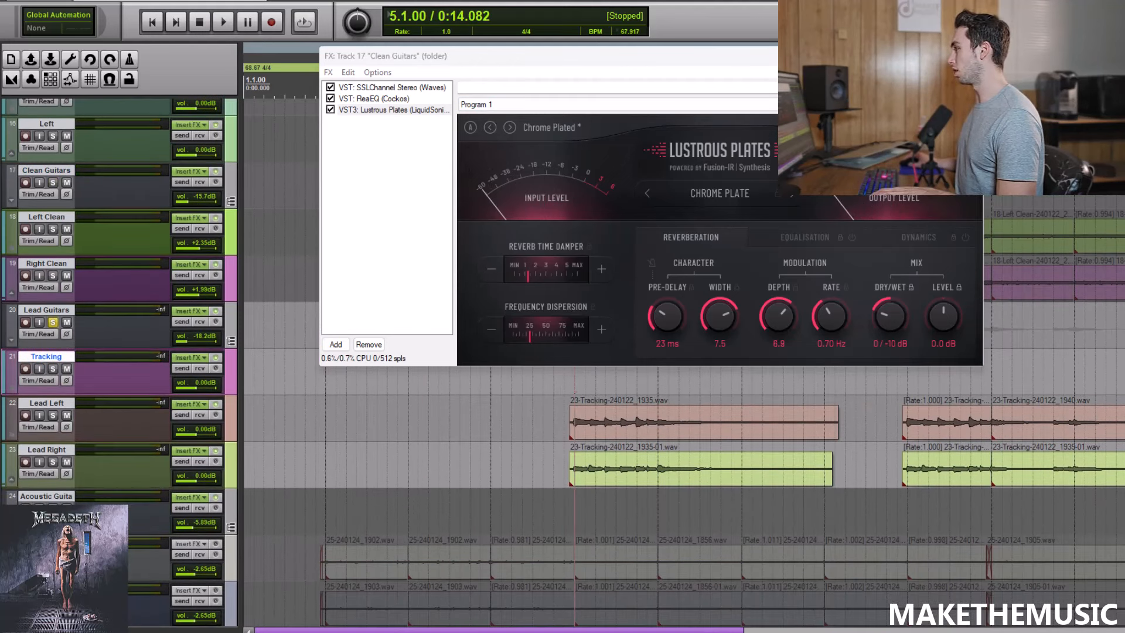
click(970, 56)
scroll(610, 193, down, 1)
key(space)
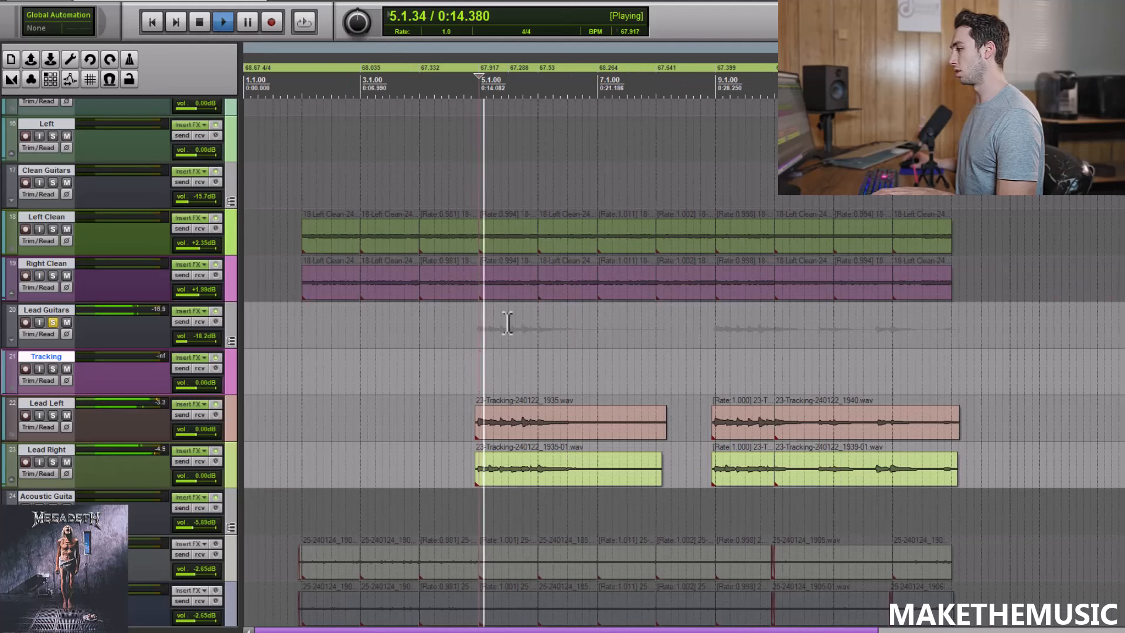
scroll(530, 316, down, 1)
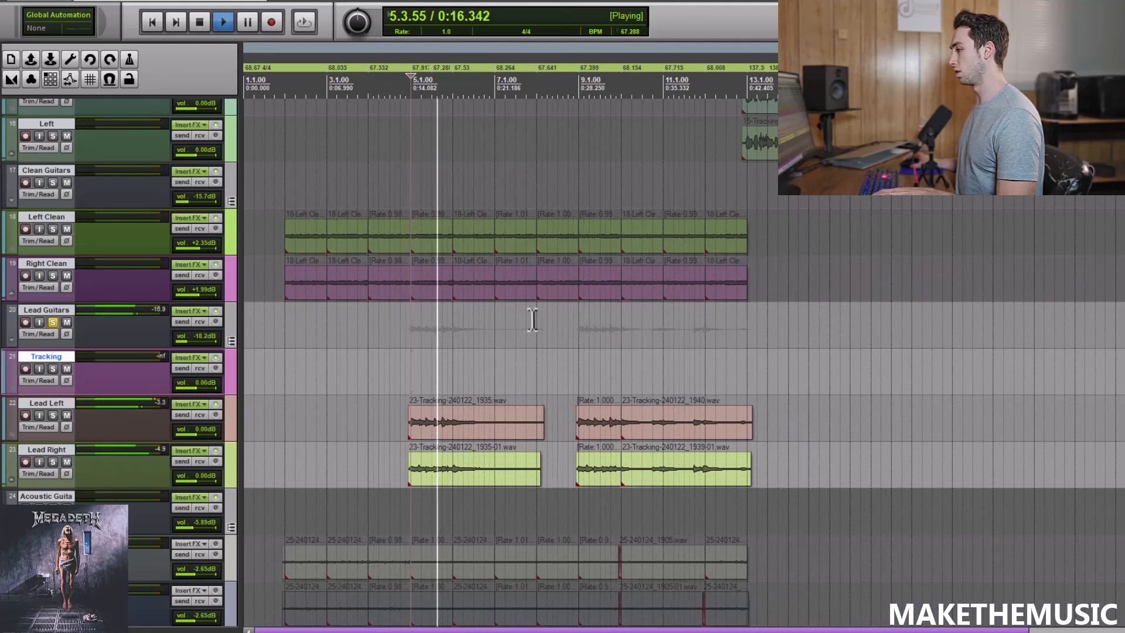
scroll(594, 338, up, 2)
key(space)
Audition the soloed lead guitars' second passage from bar 10
click(992, 371)
scroll(993, 371, up, 3)
scroll(805, 344, down, 2)
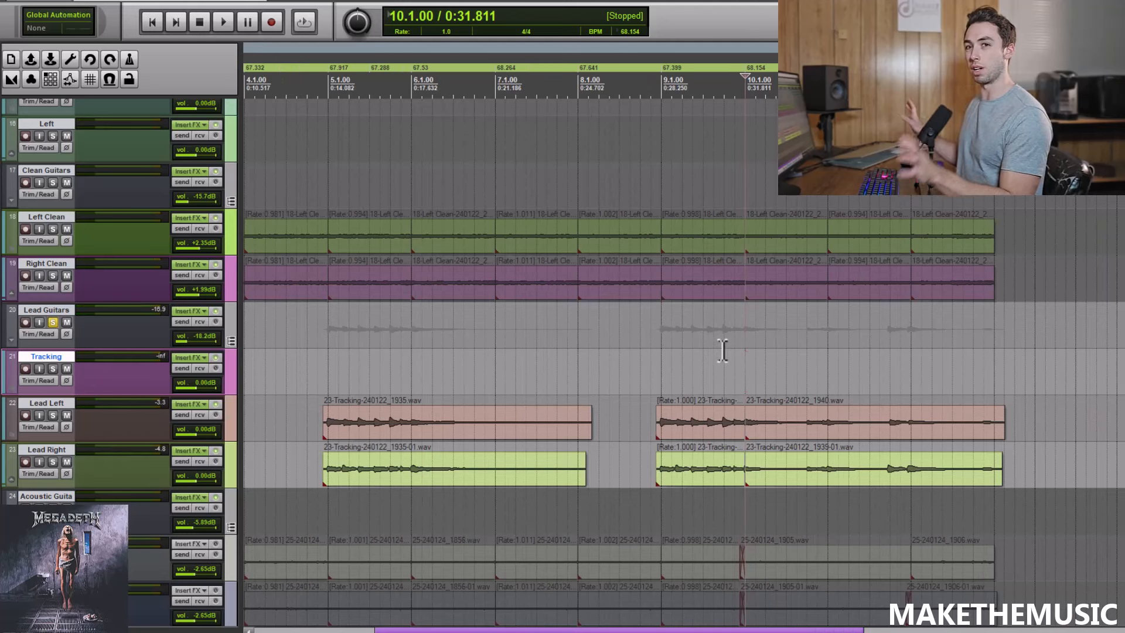
key(space)
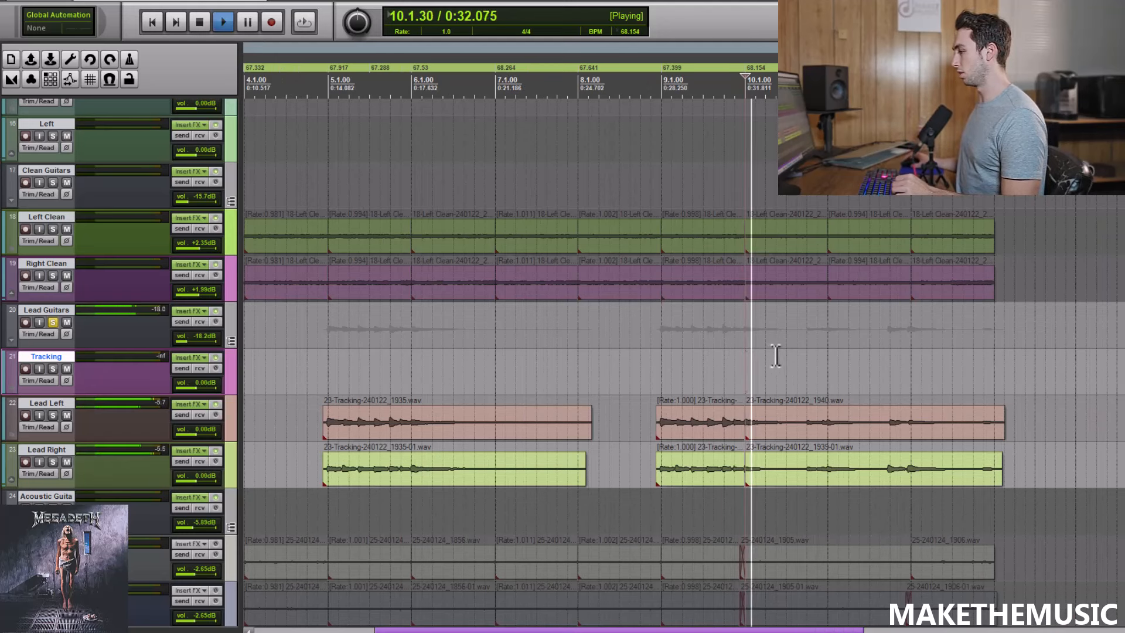
scroll(788, 369, down, 1)
scroll(786, 369, up, 1)
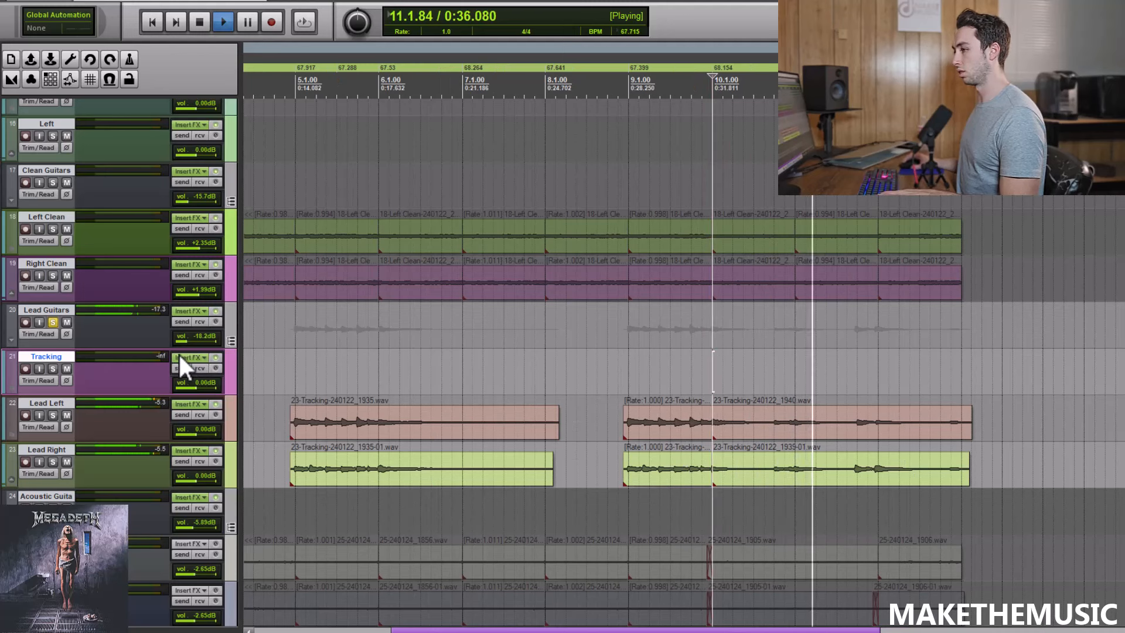
Review the ReaEQ and Lustrous Plates on the Lead Guitars folder and close its effects window
click(195, 312)
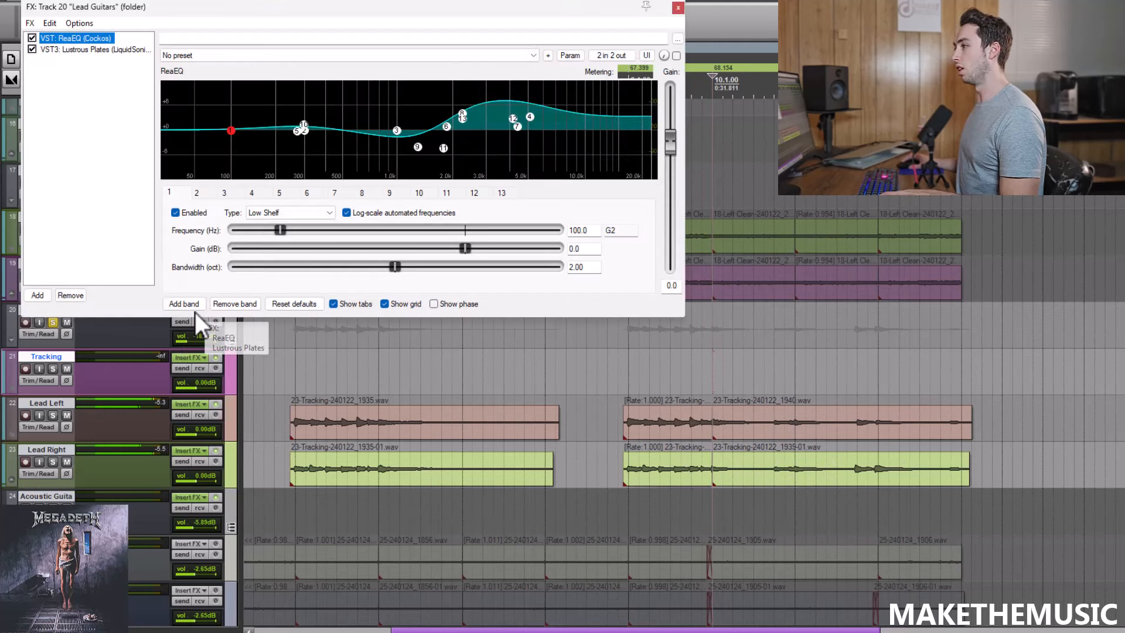
click(80, 50)
click(678, 8)
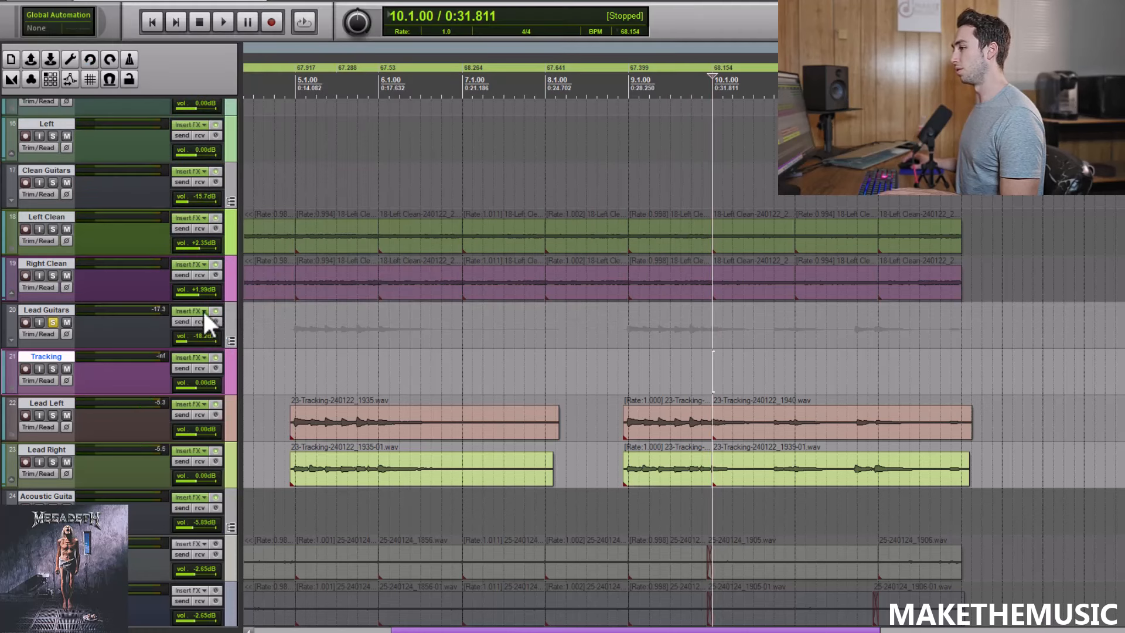
Play the soloed lead guitars from bar 10, comparing the folder's effects chain bypassed and enabled
key(space)
click(217, 311)
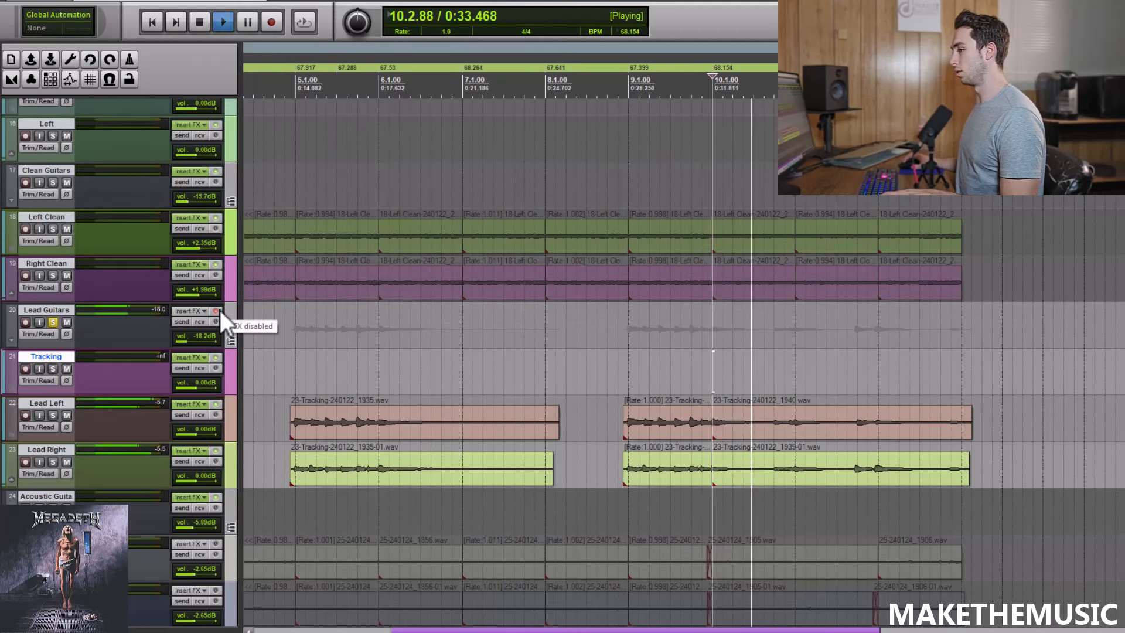
click(217, 310)
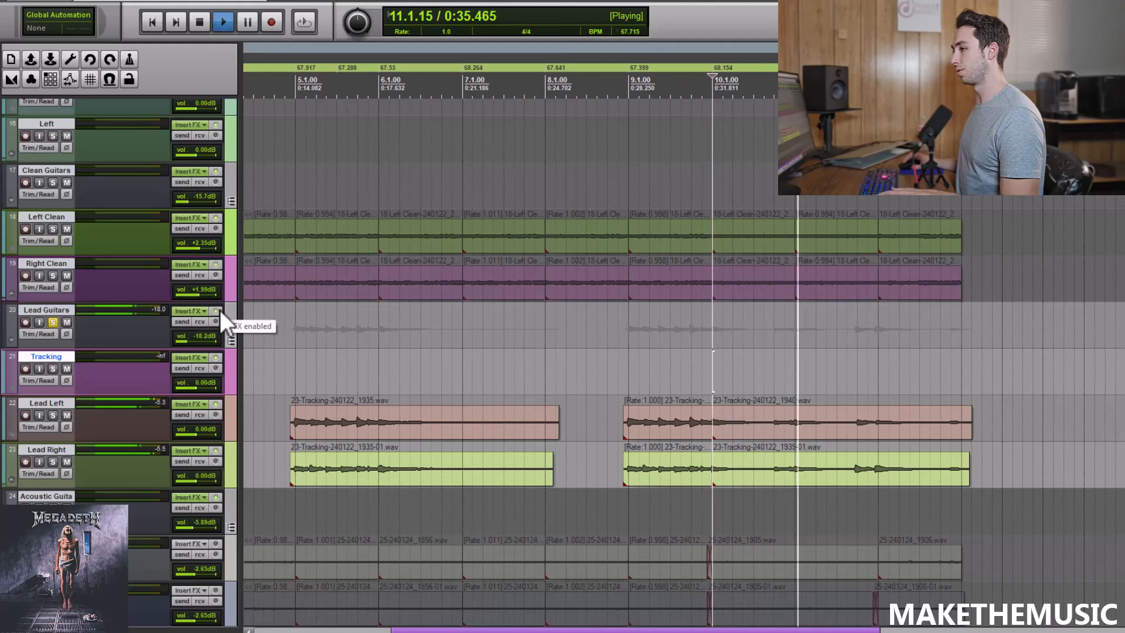
key(space)
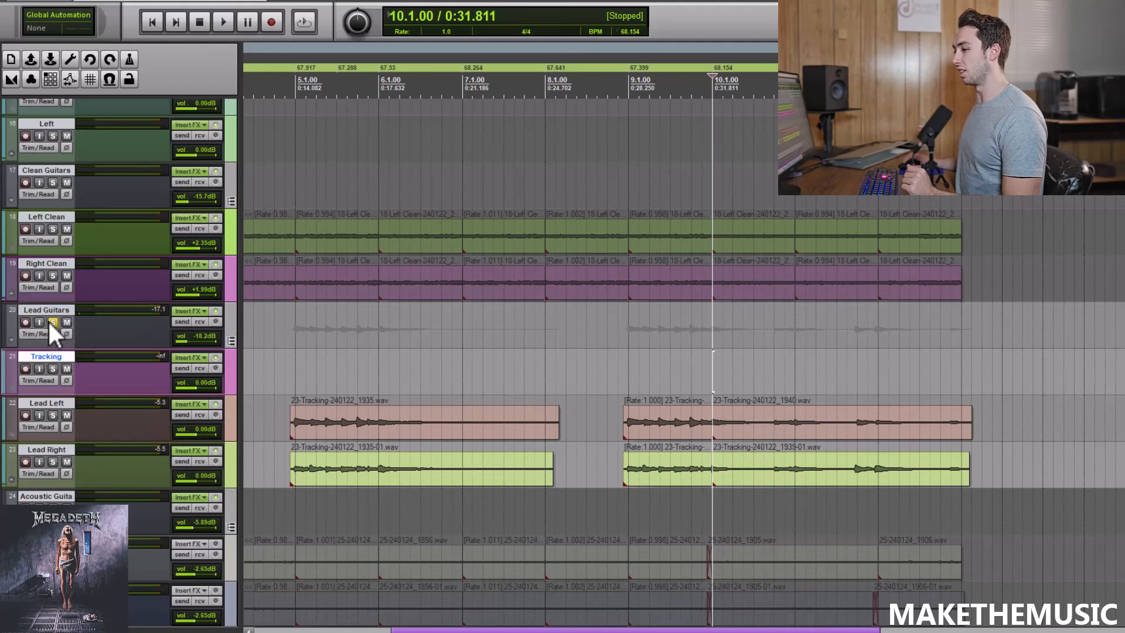
Solo the Acoustic Guitars folder and audition the acoustic parts from beat 4 of bar 2
scroll(50, 324, down, 1)
scroll(222, 250, down, 4)
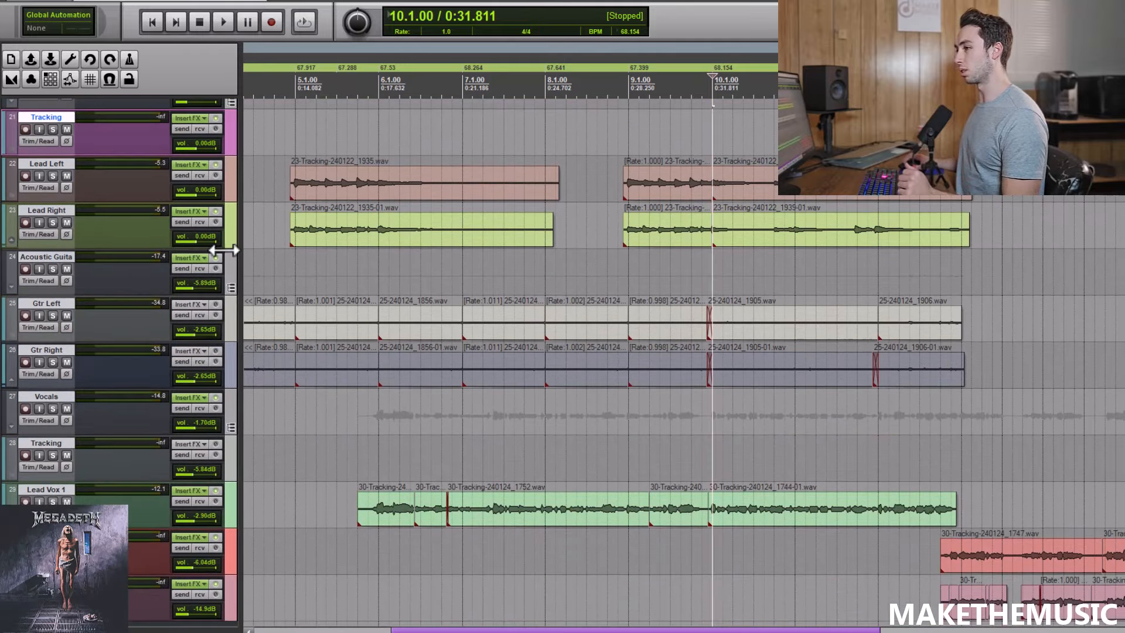
click(53, 269)
scroll(373, 292, down, 3)
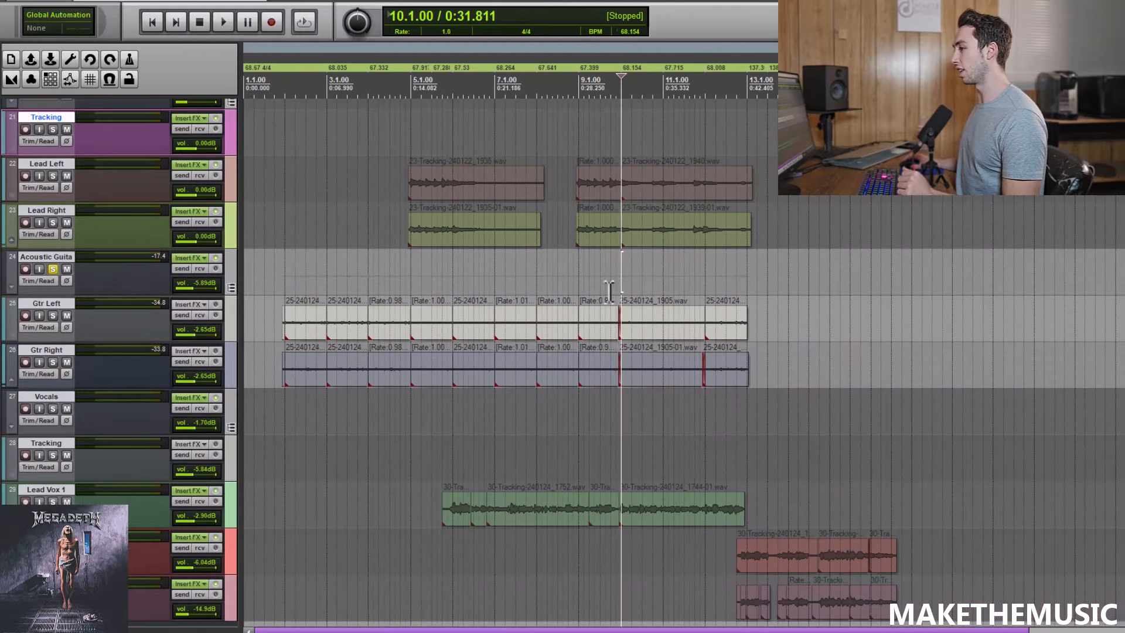
scroll(414, 283, up, 2)
click(319, 278)
scroll(346, 279, up, 2)
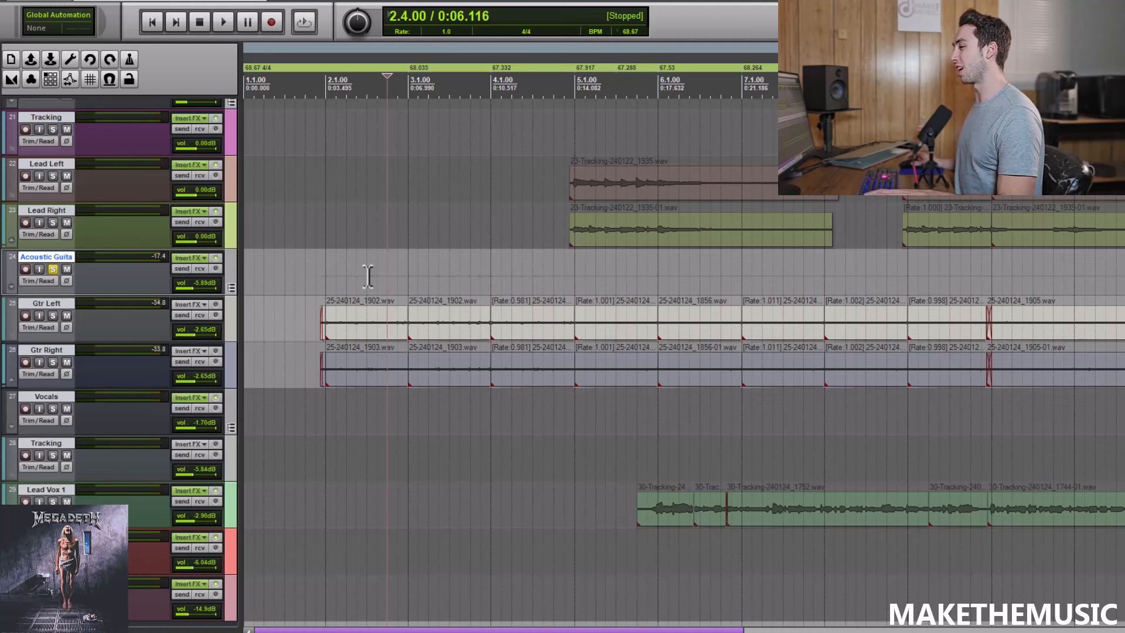
key(space)
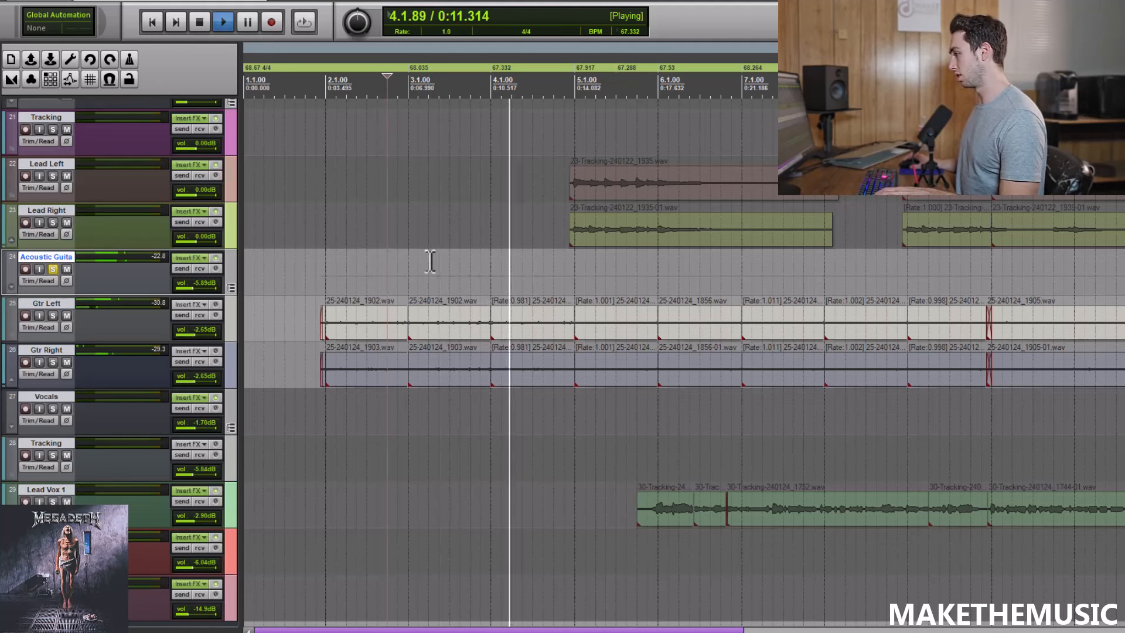
scroll(442, 261, down, 2)
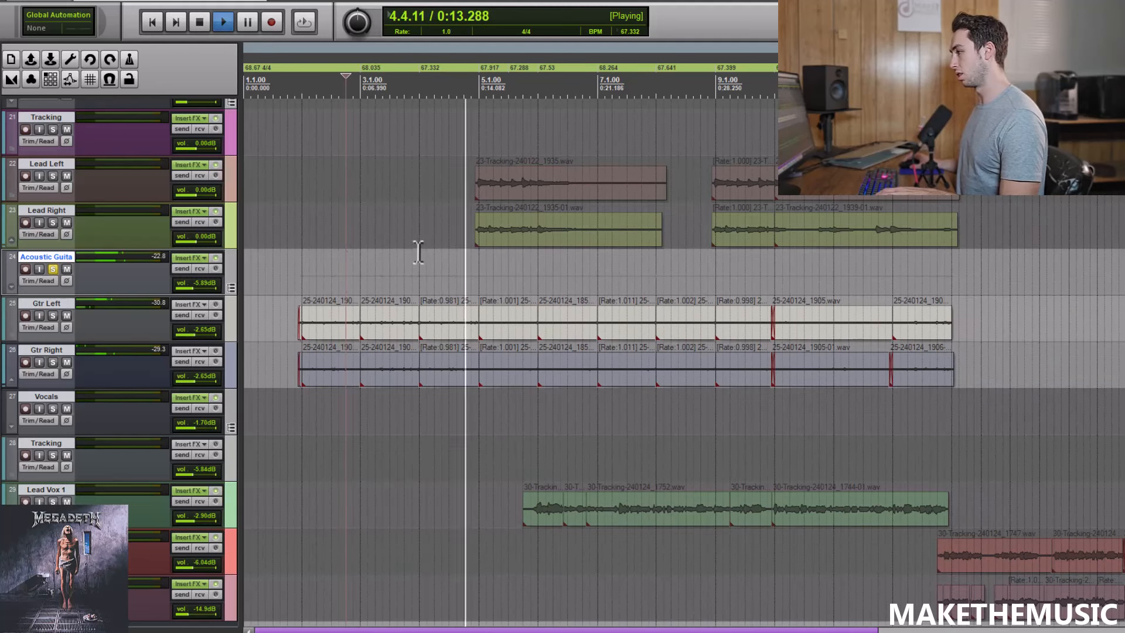
Open the Acoustic Guitars folder's effects chain and review the Virtual Mix Rack modules
click(192, 258)
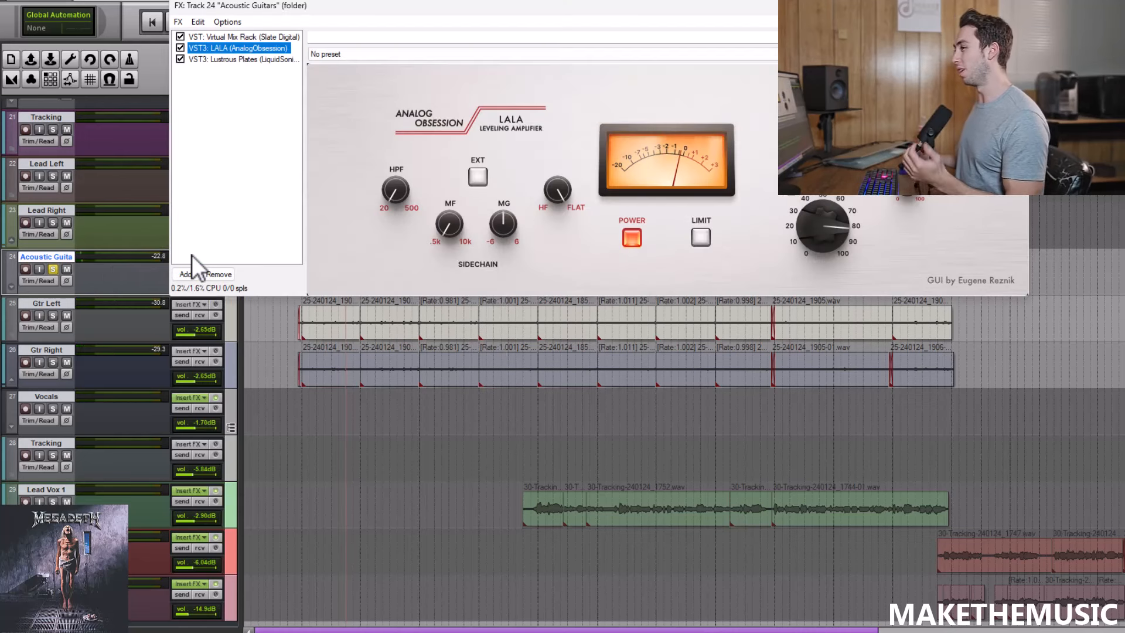
click(219, 35)
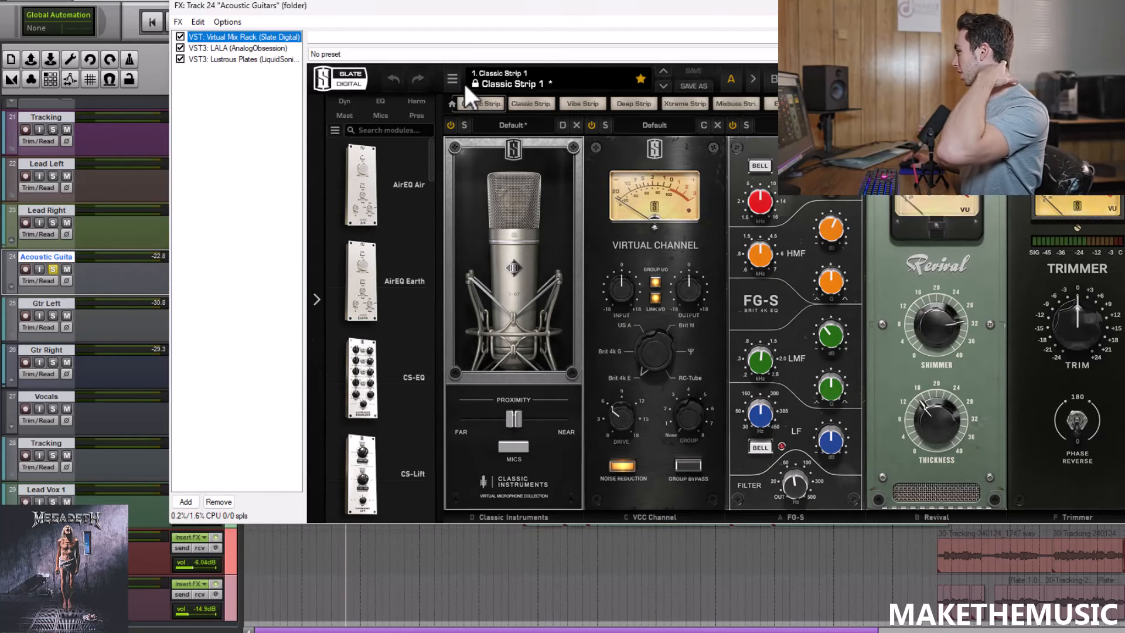
click(564, 235)
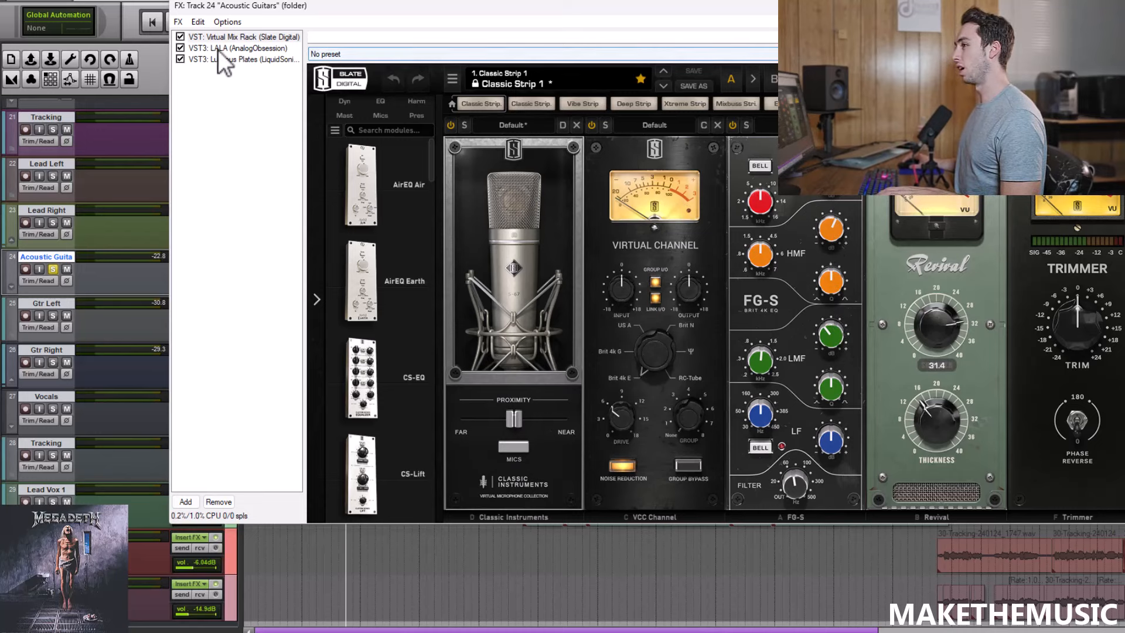
Bypass all three acoustic guitar effects, re-enabling Virtual Mix Rack and LALA one at a time to audition each during playback
click(180, 59)
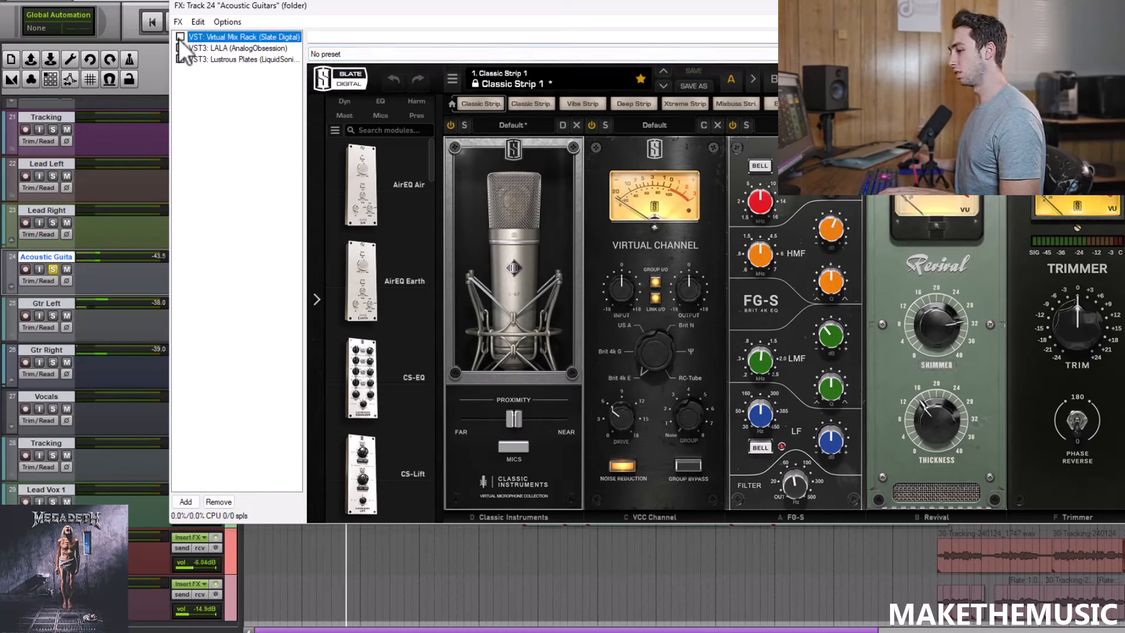
click(179, 37)
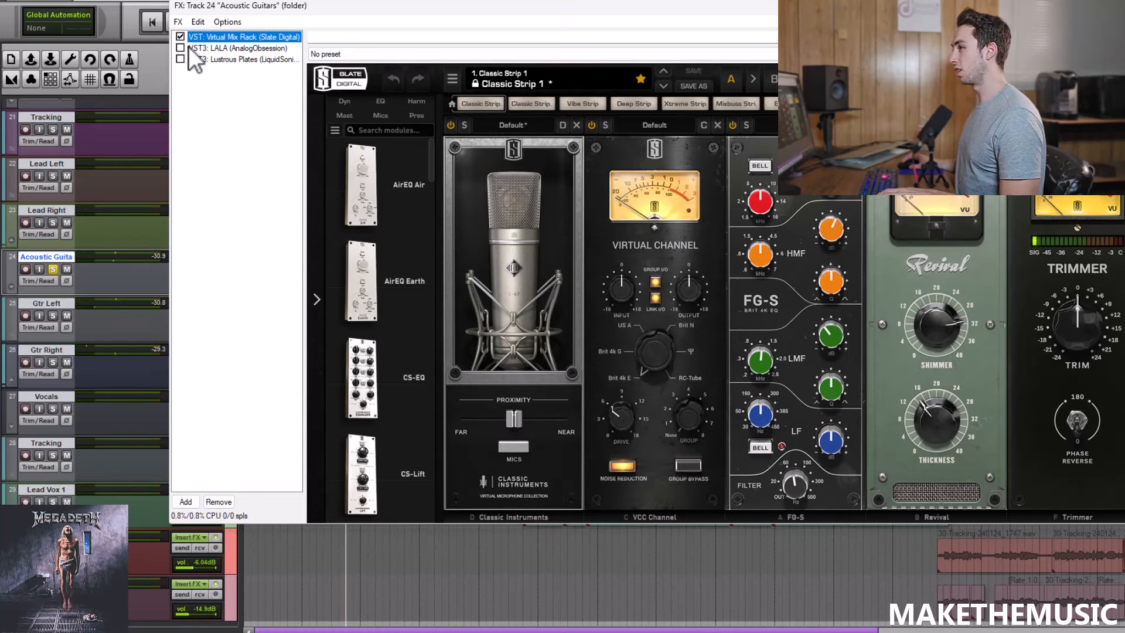
click(181, 48)
click(213, 49)
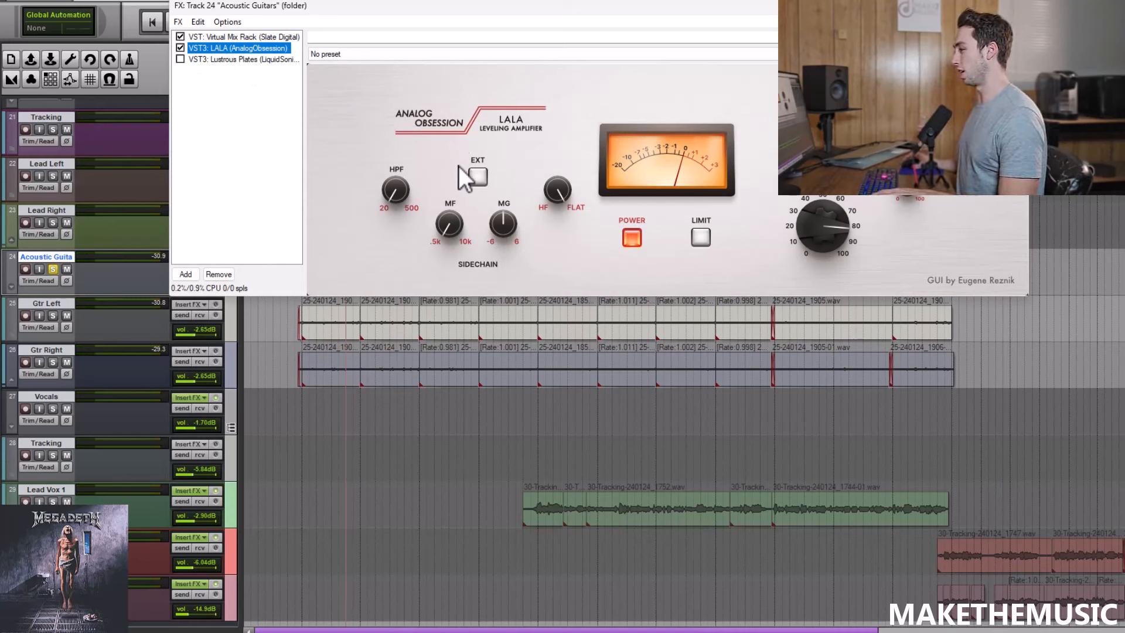
click(474, 403)
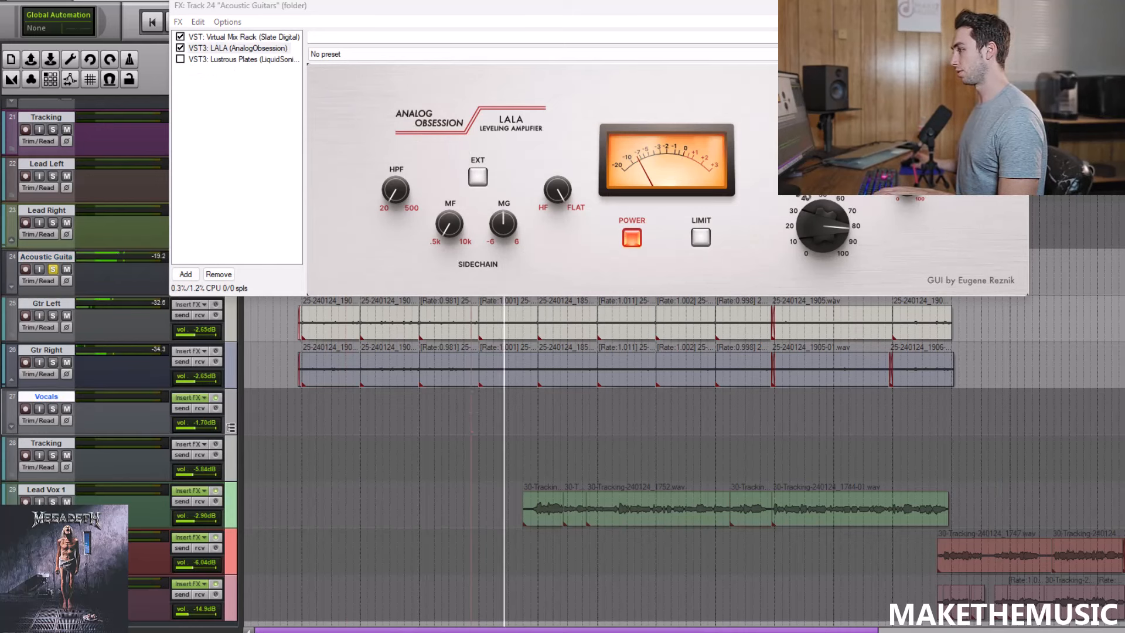
key(space)
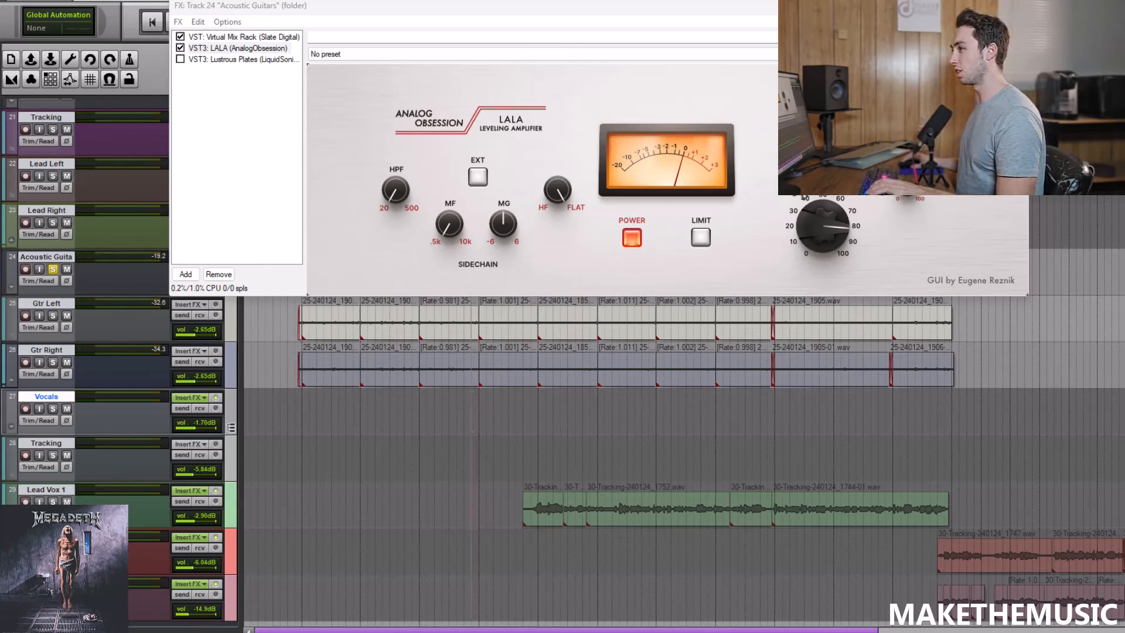
Re-enable Lustrous Plates, audition the acoustic guitars with the reverb, unsolo the folder, and place the cursor at bar 4
click(181, 59)
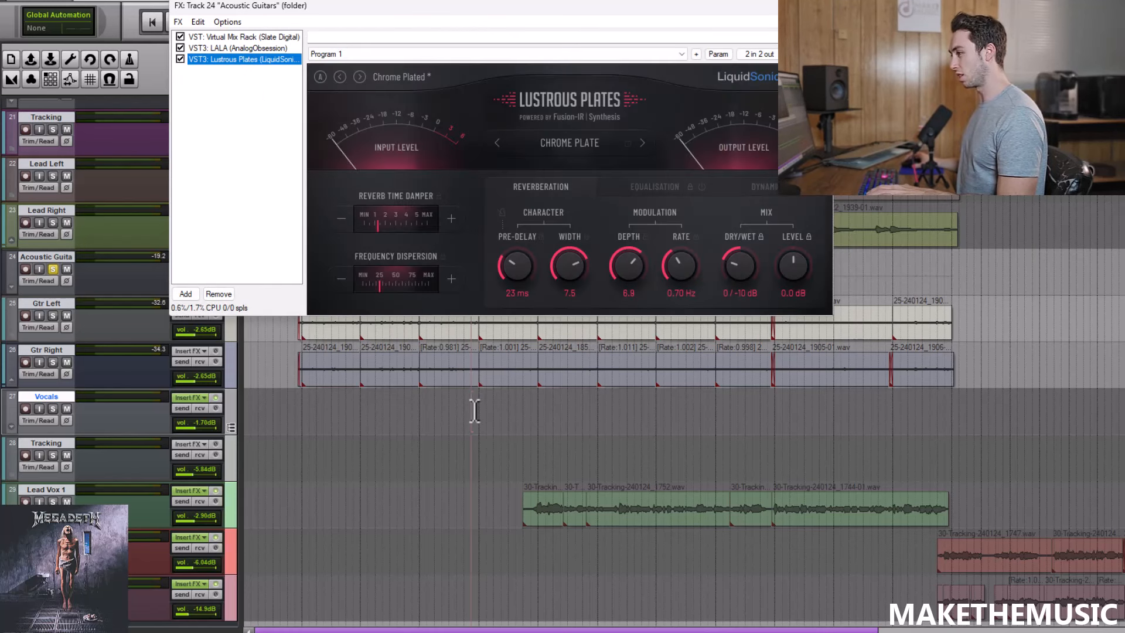
key(space)
scroll(454, 405, down, 2)
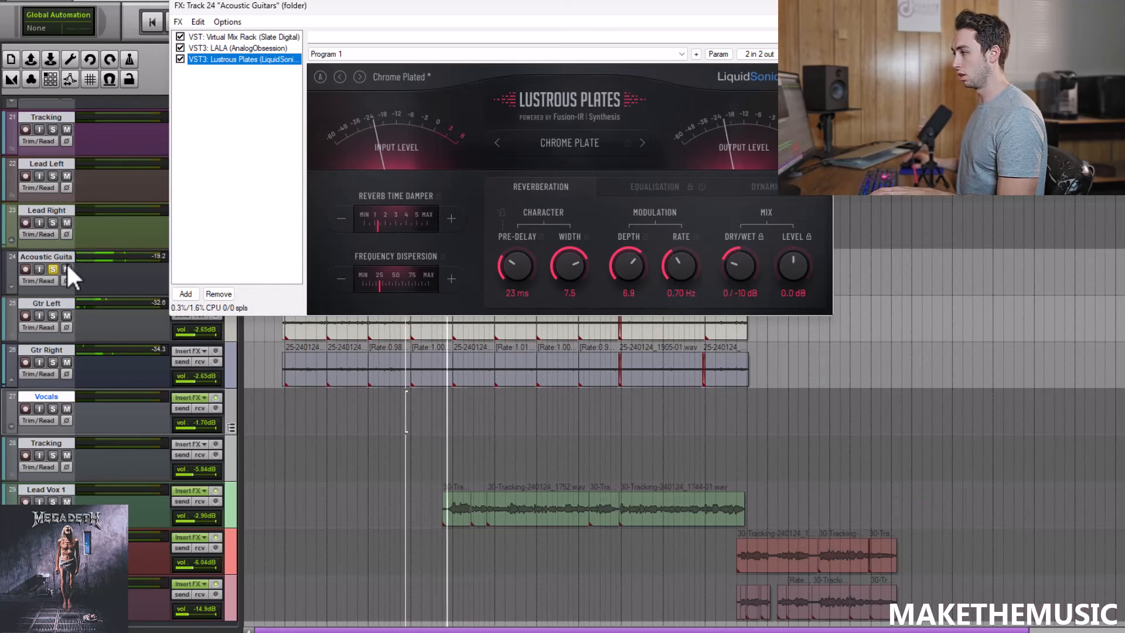
click(53, 269)
click(367, 407)
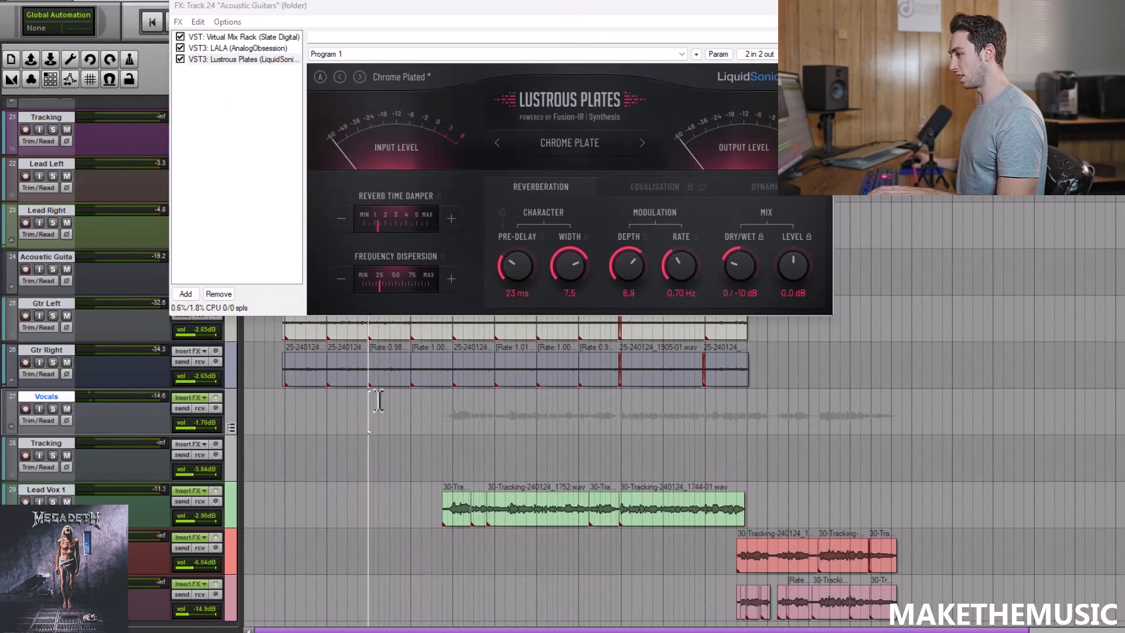
Audition the soloed Vocals folder from beat 4 of bar 5
key(space)
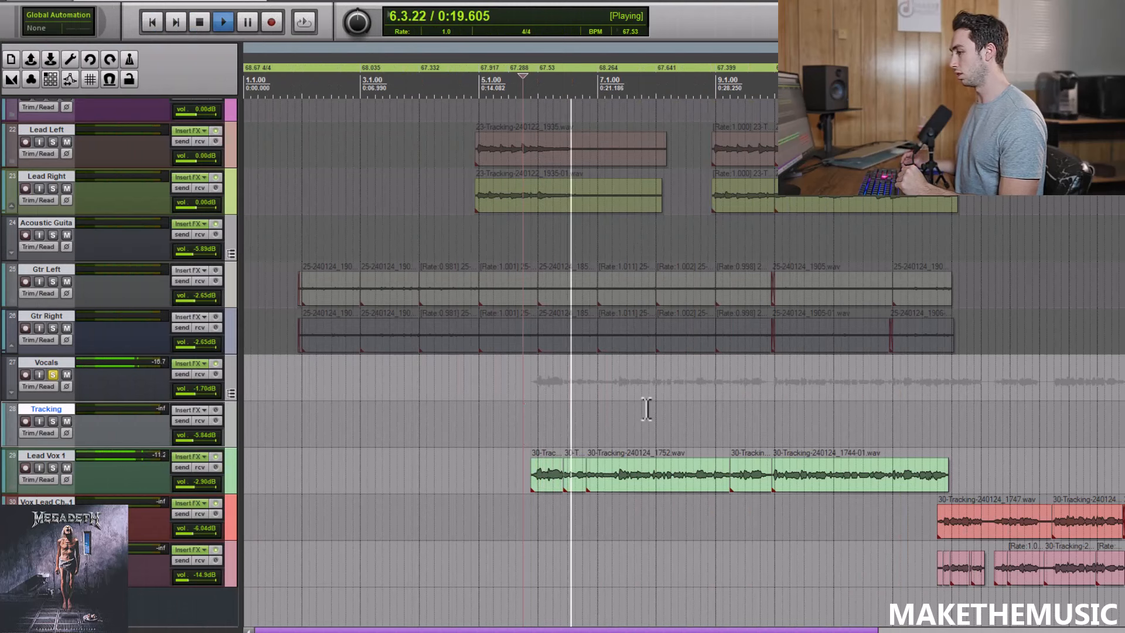
click(526, 430)
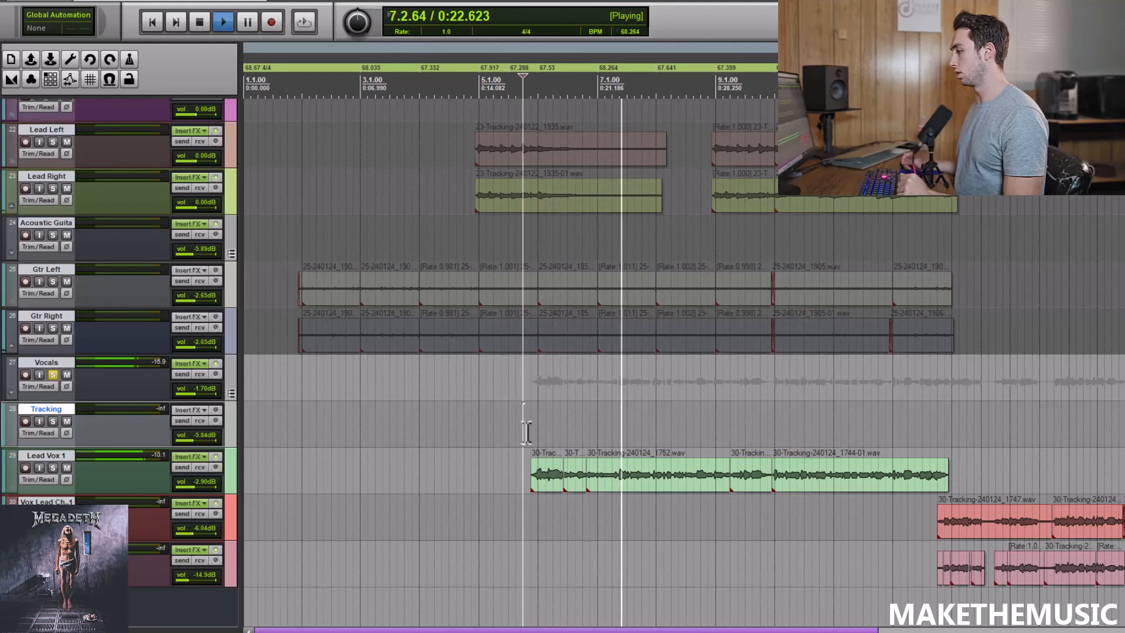
key(space)
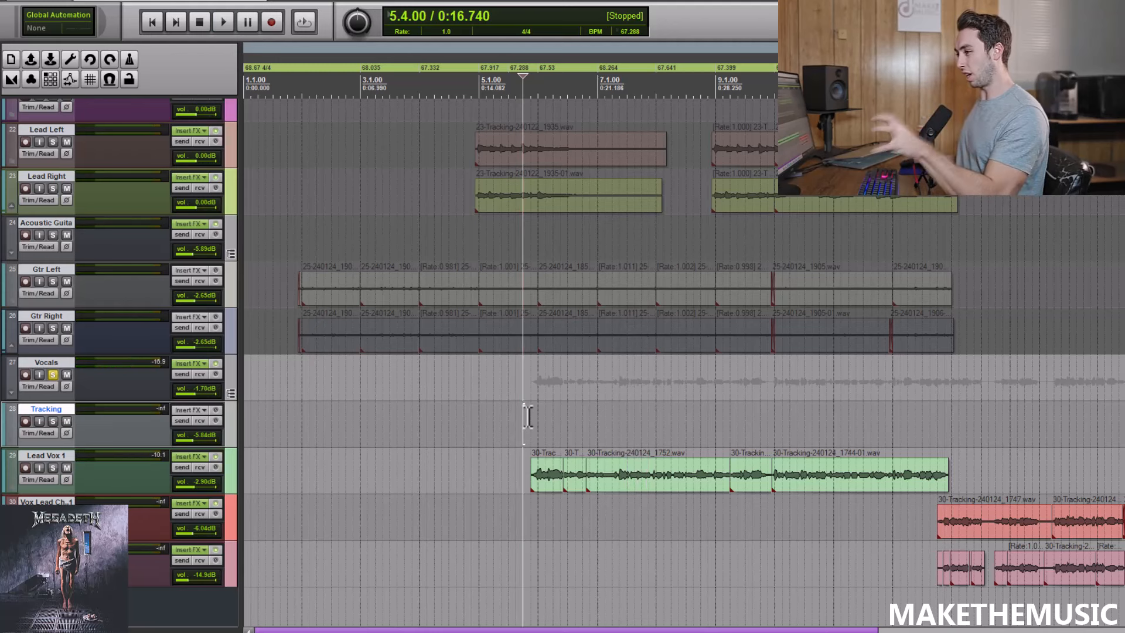
Open the Vocals folder's effects chain and review its Virtual Mix Rack during playback
click(204, 366)
click(205, 103)
click(220, 70)
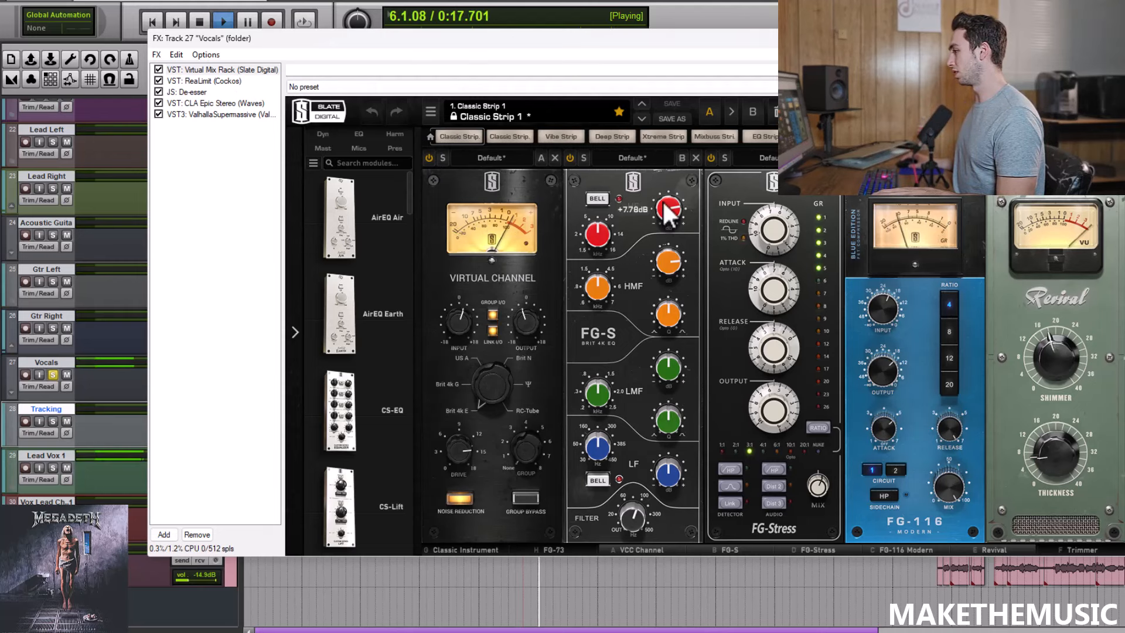
key(space)
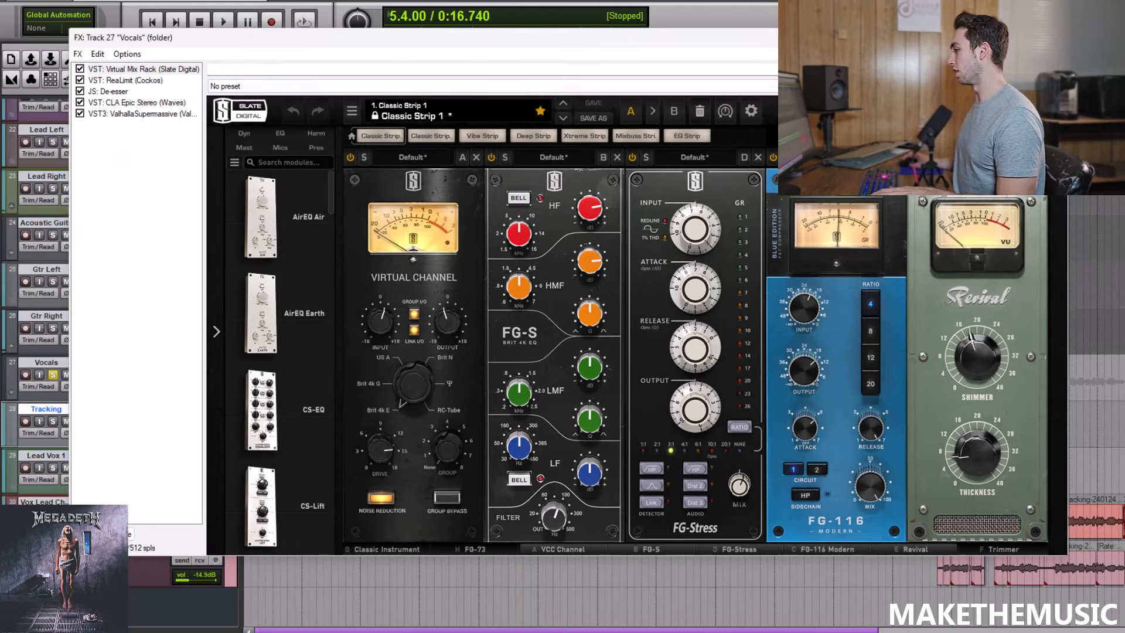
Play the soloed vocals from bar 12 and review the Virtual Mix Rack modules, including the Classic Instruments microphone and FG-73 preamp
key(Escape)
click(891, 527)
key(space)
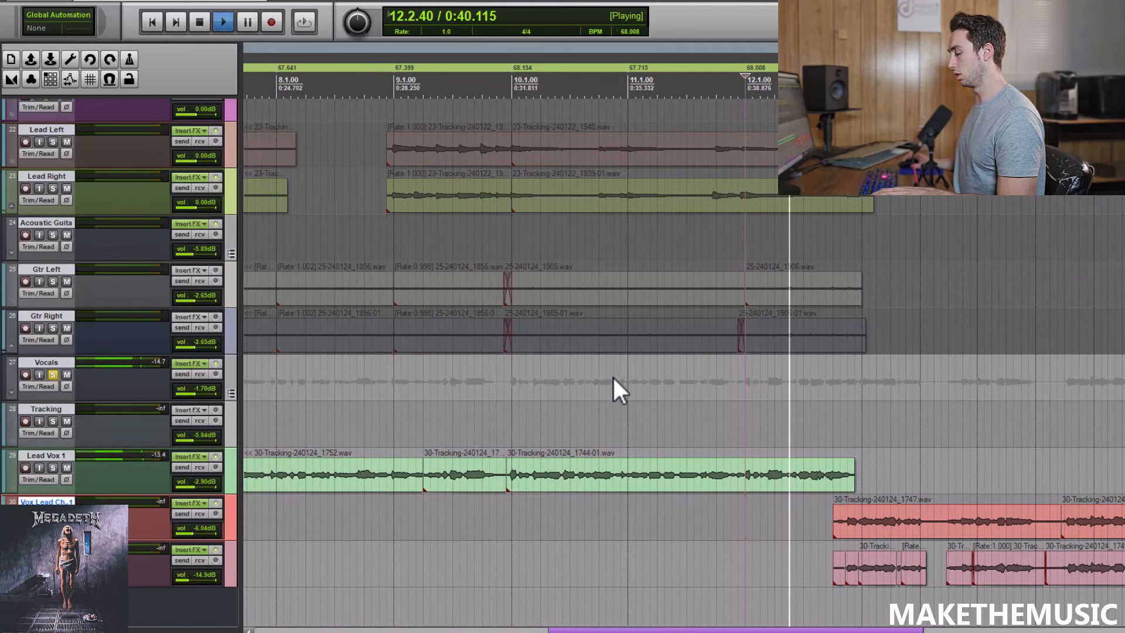
key(shift+f)
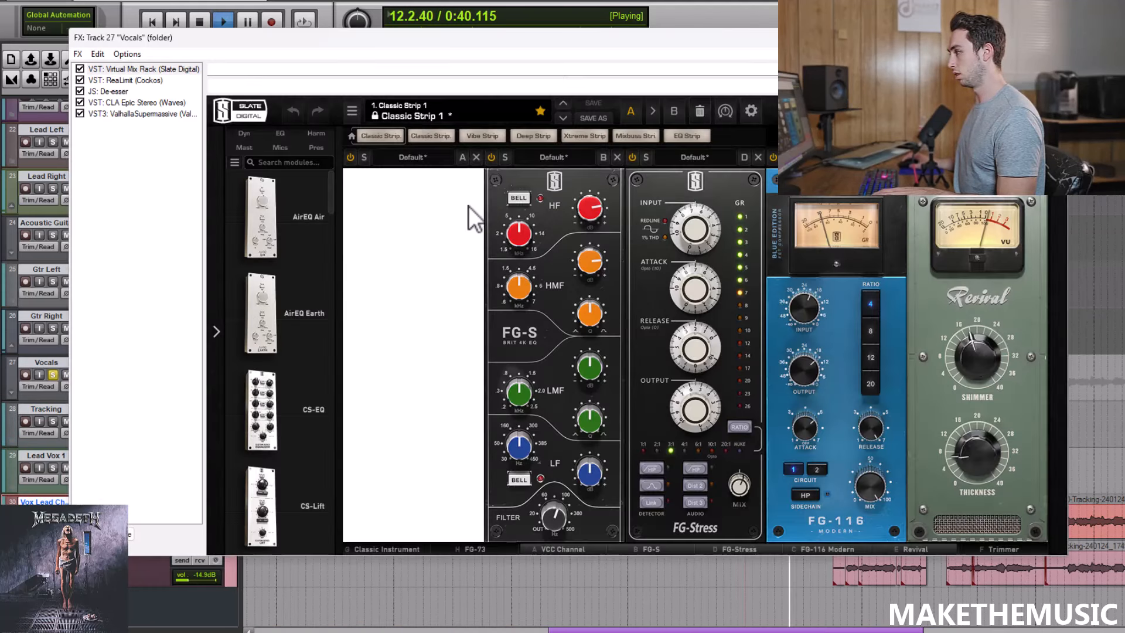
key(space)
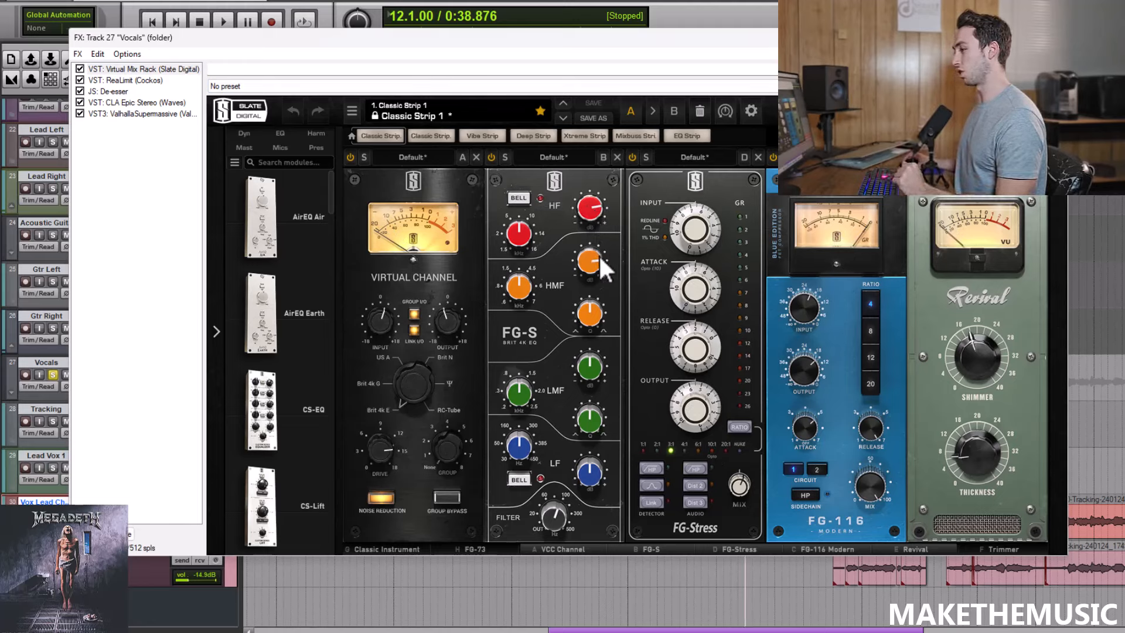
click(421, 550)
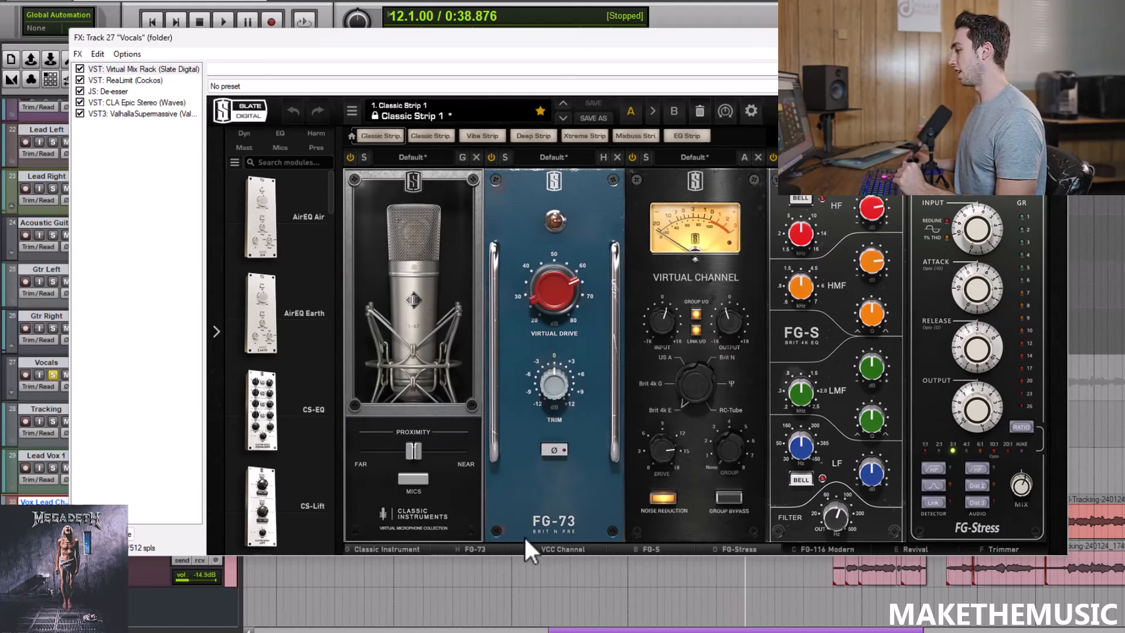
click(844, 545)
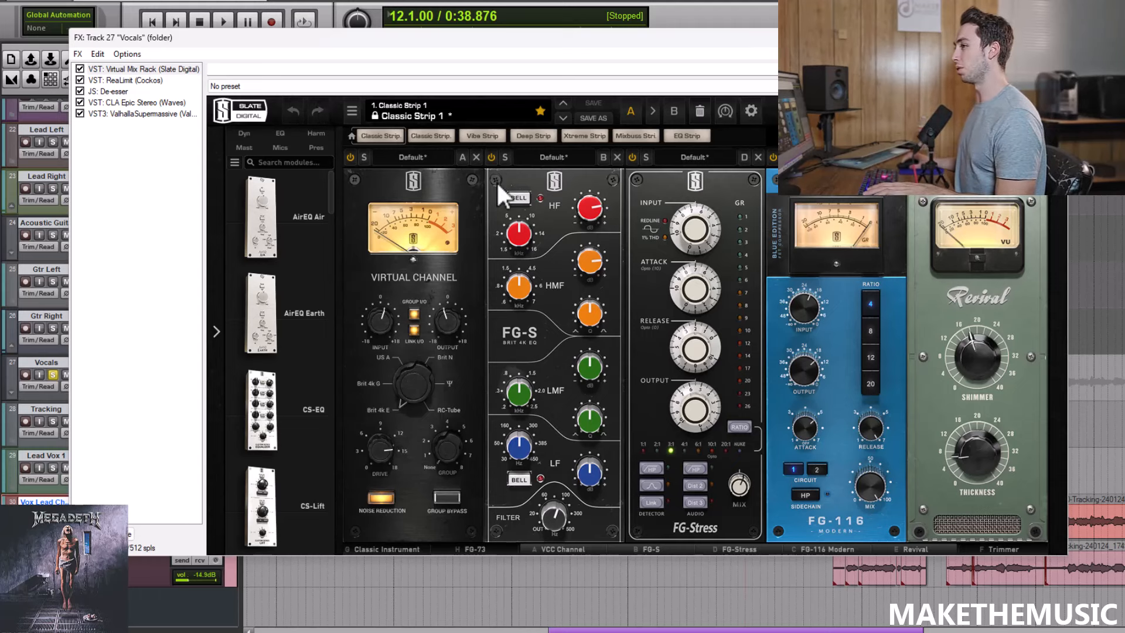
Review ReaLimit on the Vocals folder during playback from bar 12, and inspect the De-esser settings
click(106, 80)
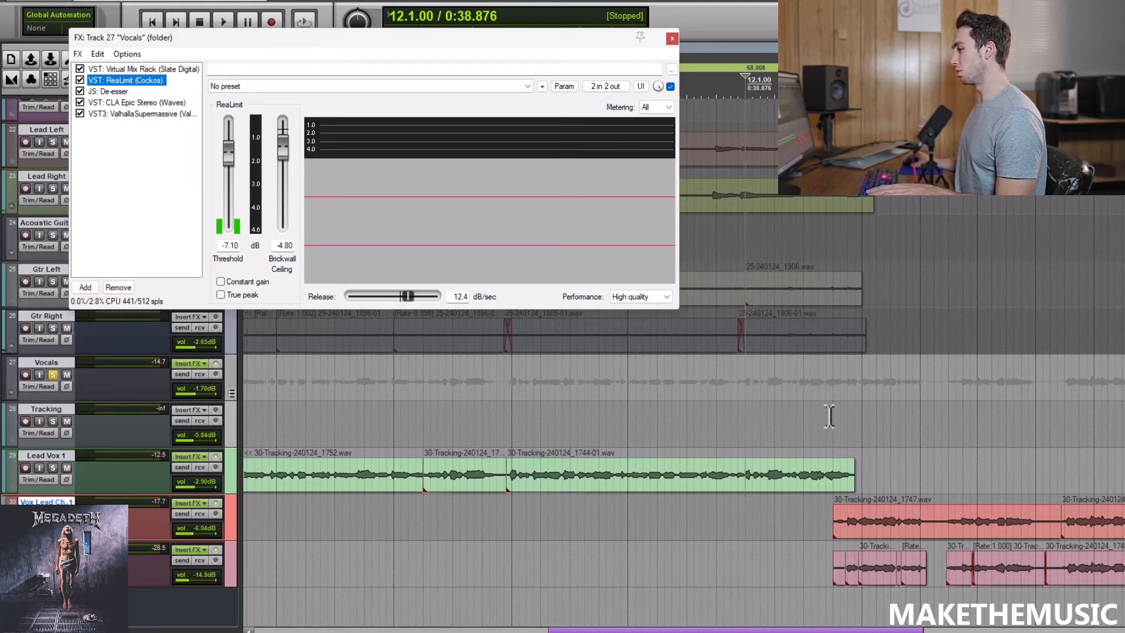
key(space)
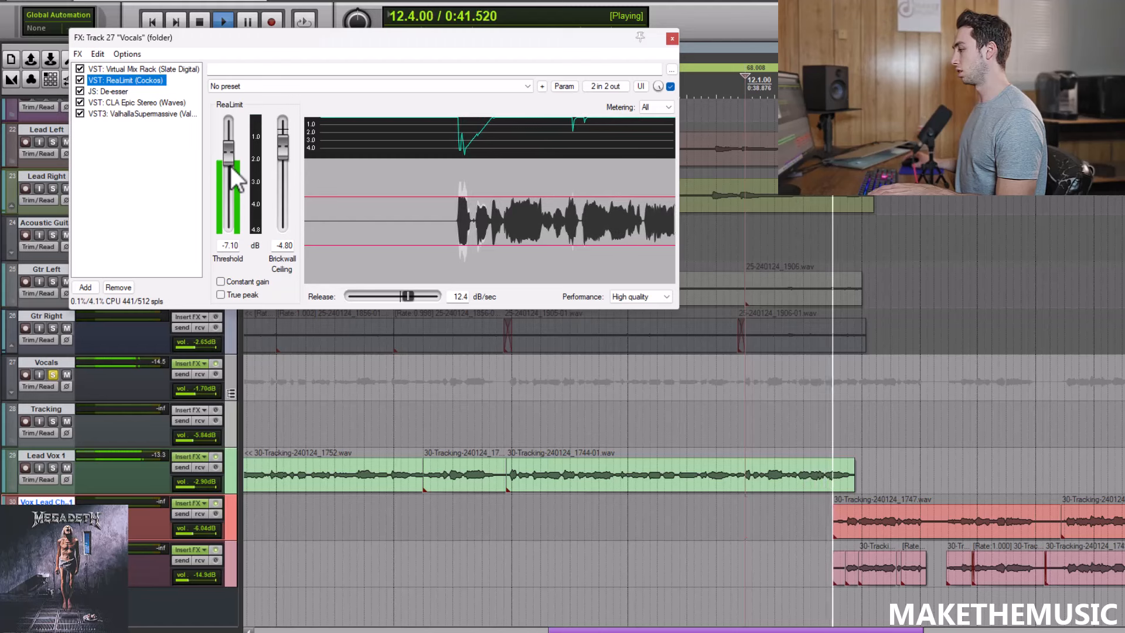
scroll(876, 364, down, 3)
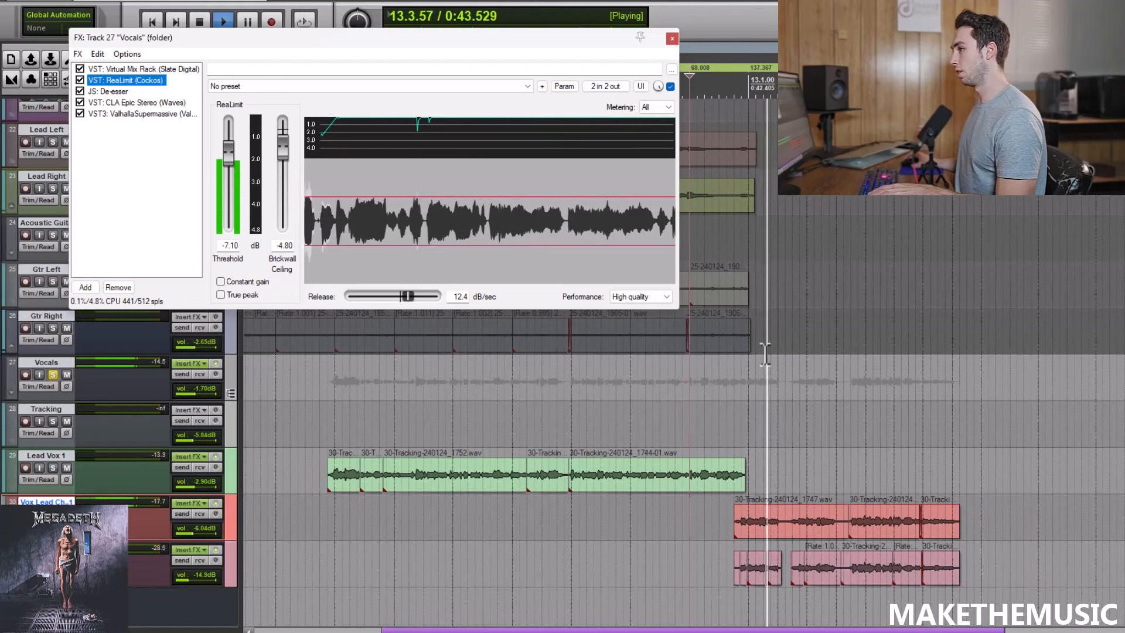
key(space)
click(108, 91)
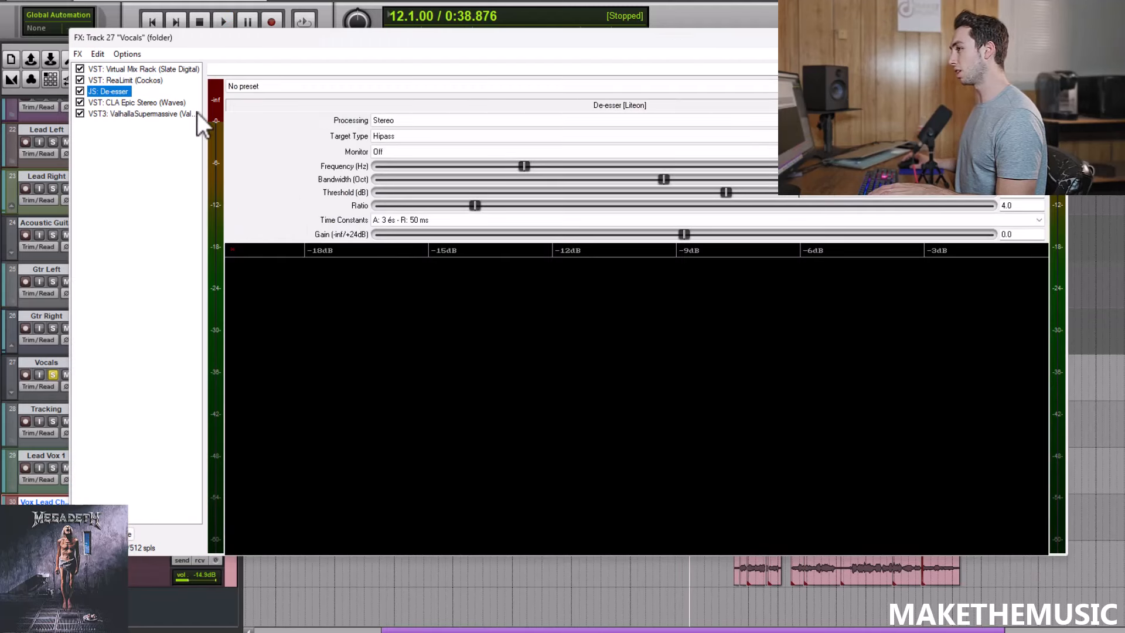
Open CLA Epic Stereo on the Vocals folder and compare the vocals with it bypassed and enabled during playback from bar 12
click(117, 102)
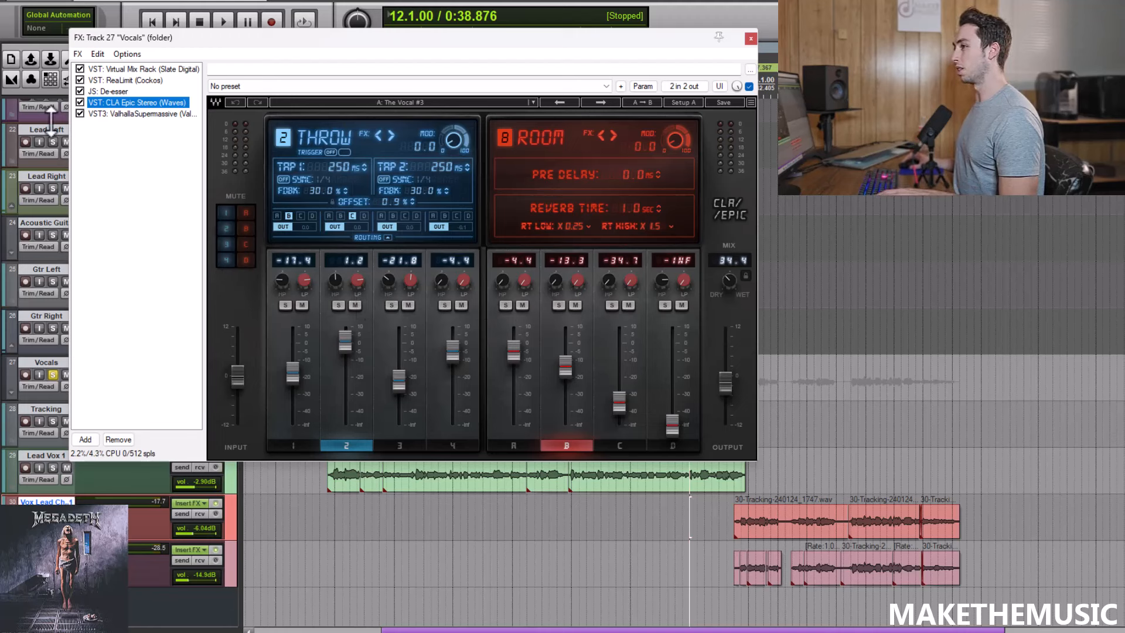
click(79, 103)
key(space)
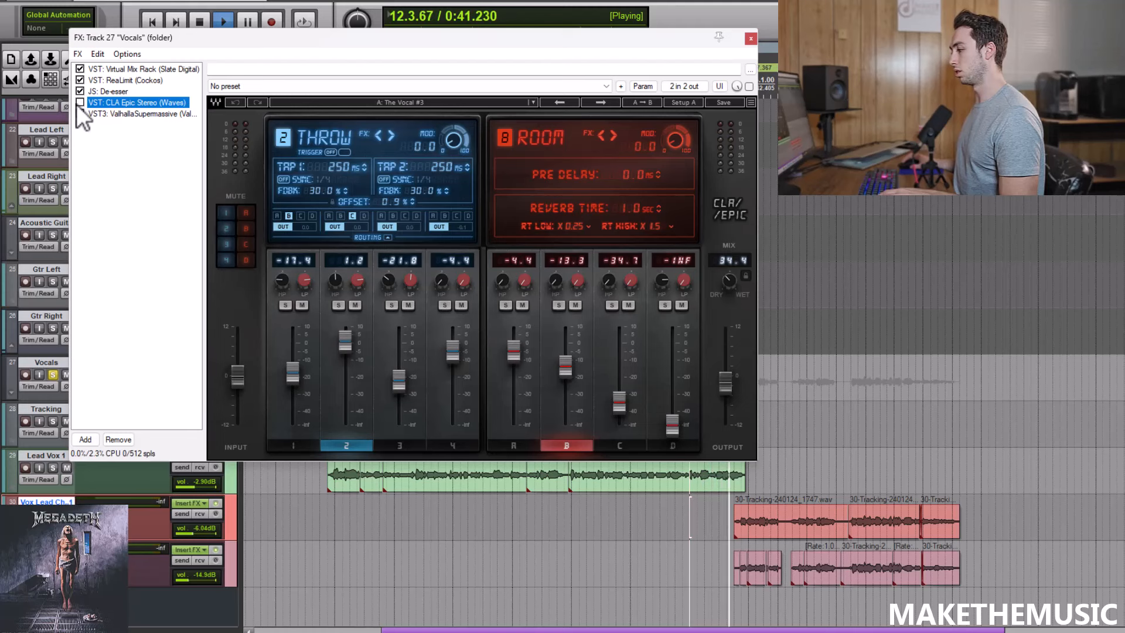
click(79, 104)
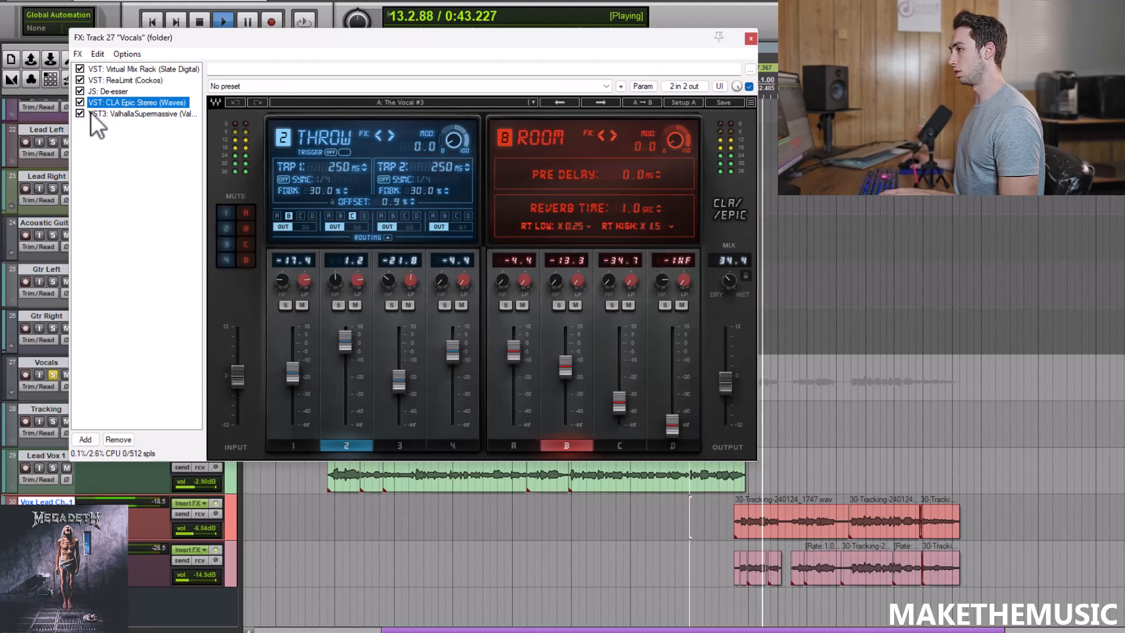
key(space)
Review ValhallaSupermassive, bypass it together with CLA Epic Stereo, and audition the dry vocals from bar 12 and from late in bar 9
click(110, 114)
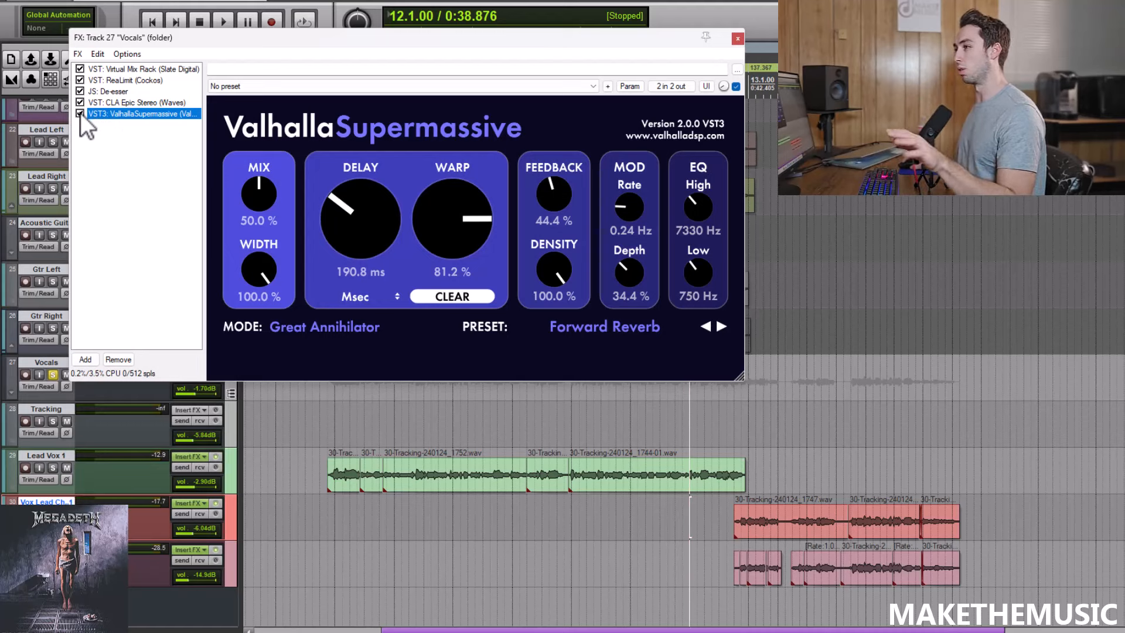
click(81, 113)
click(80, 102)
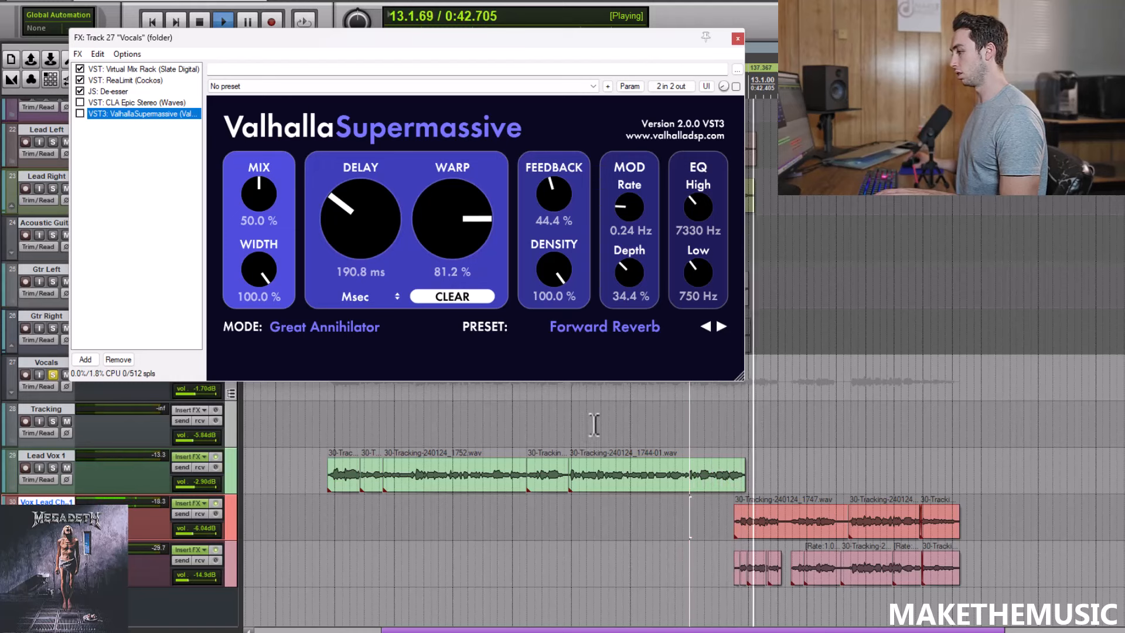
key(space)
click(566, 425)
key(space)
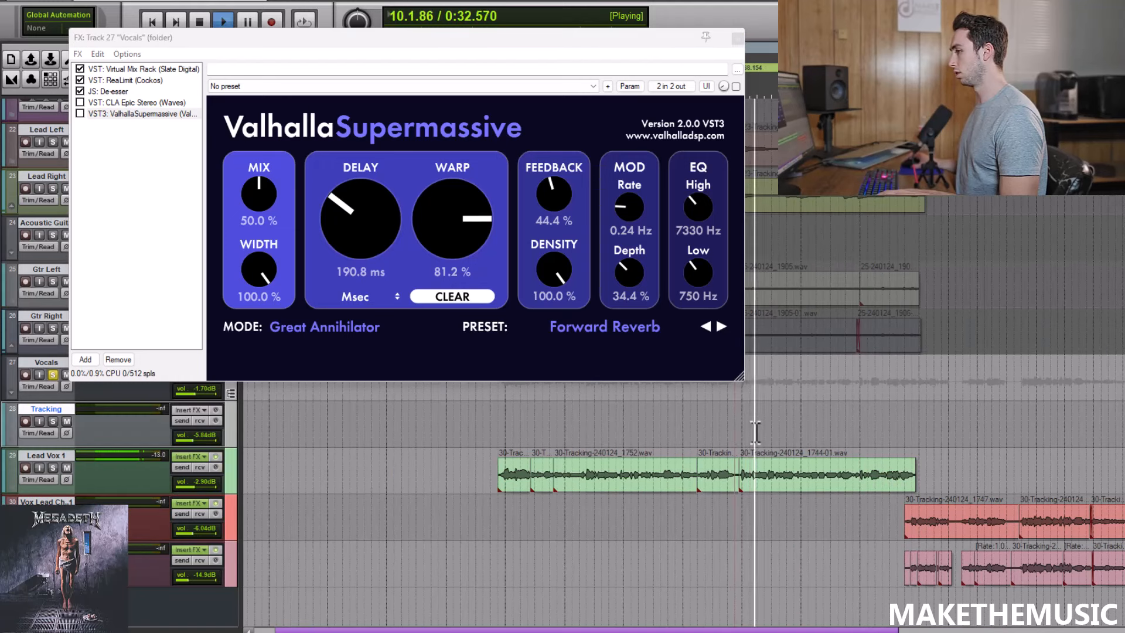
Re-enable CLA Epic Stereo and ValhallaSupermassive to hear the difference during playback, and close the Vocals effects window
click(80, 102)
click(80, 112)
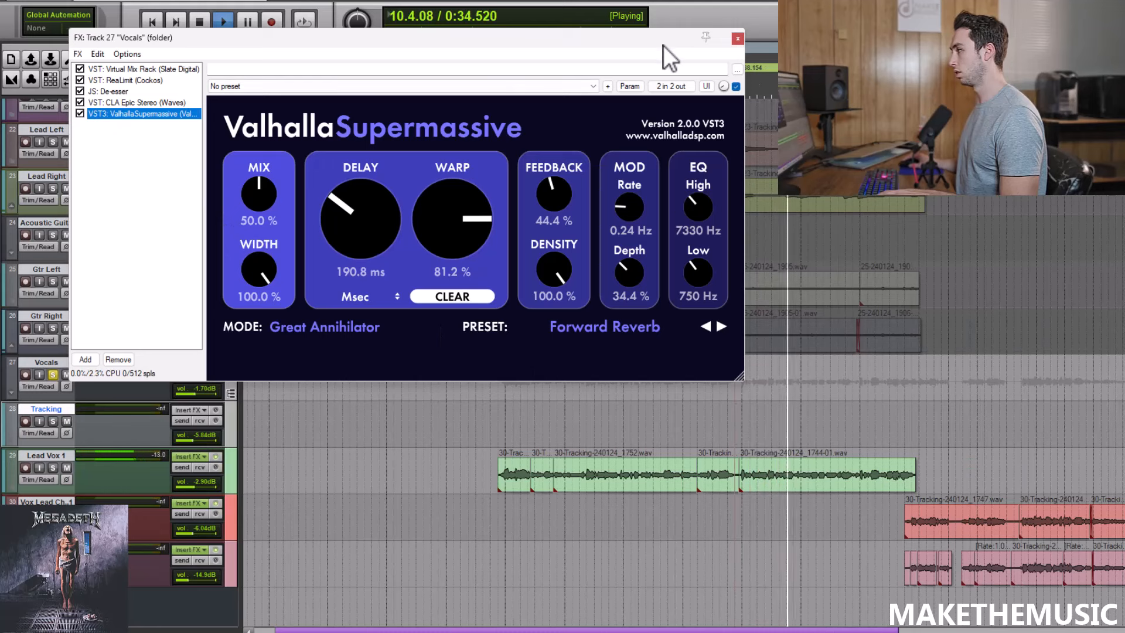
click(737, 39)
key(space)
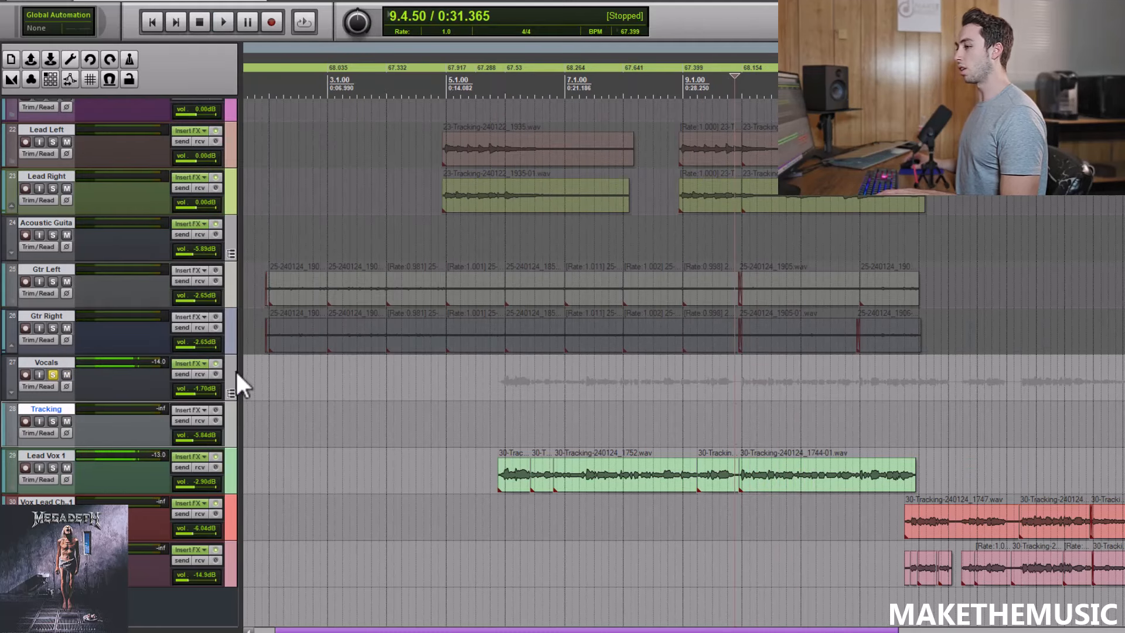
Bypass the Vocals folder's whole effects chain, audition the soloed vocals from beat 4 of bar 9, and turn the chain back on
click(214, 364)
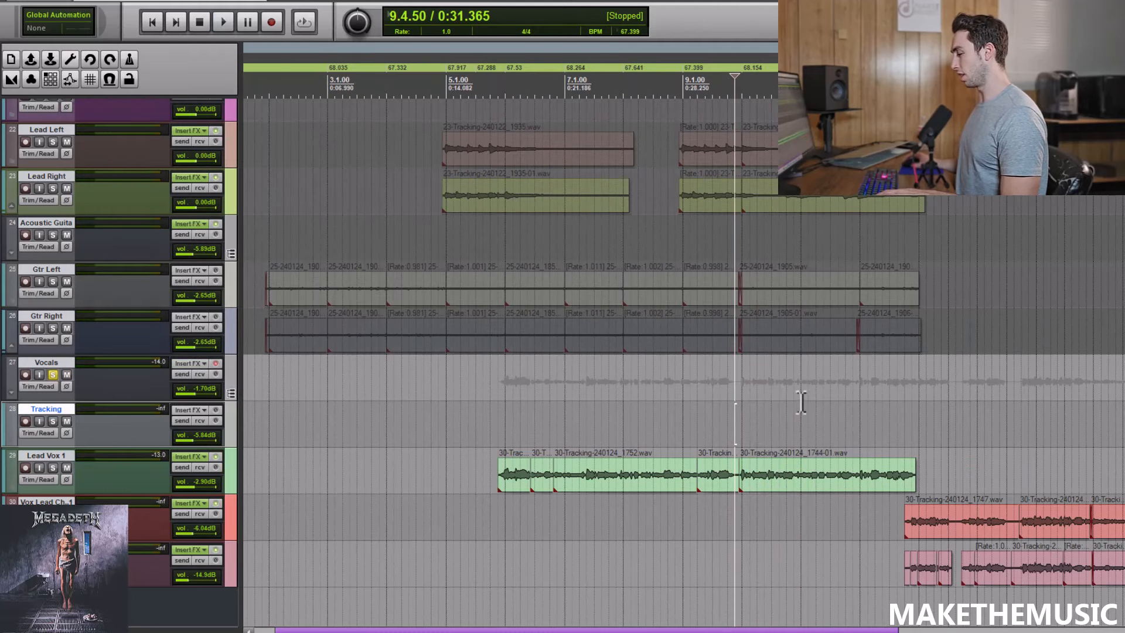
scroll(801, 396, up, 4)
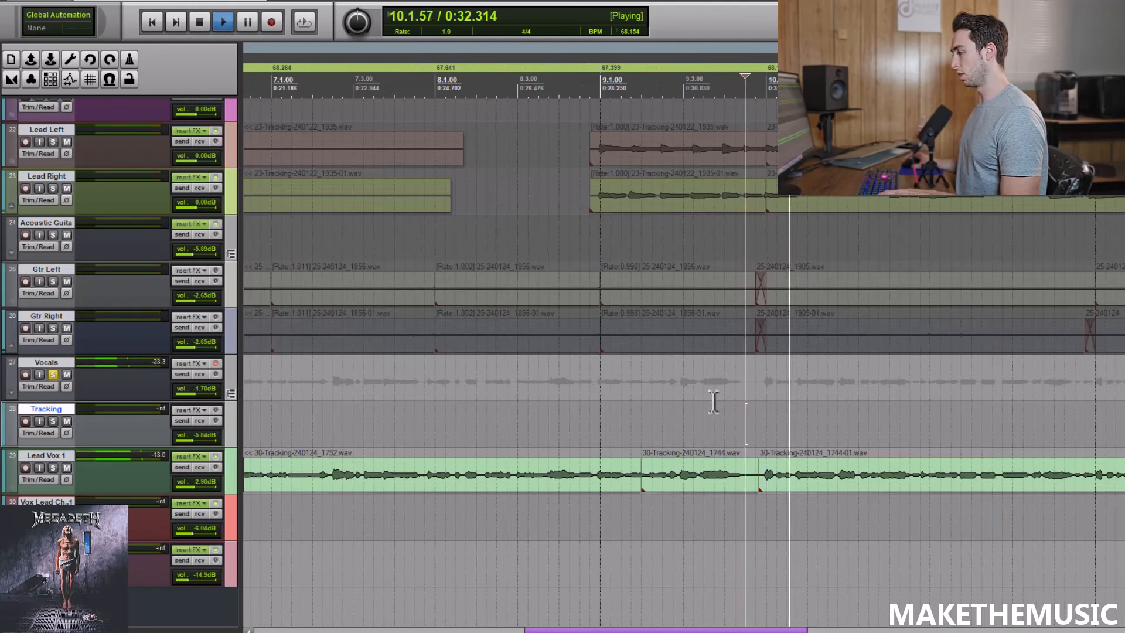
scroll(565, 403, down, 2)
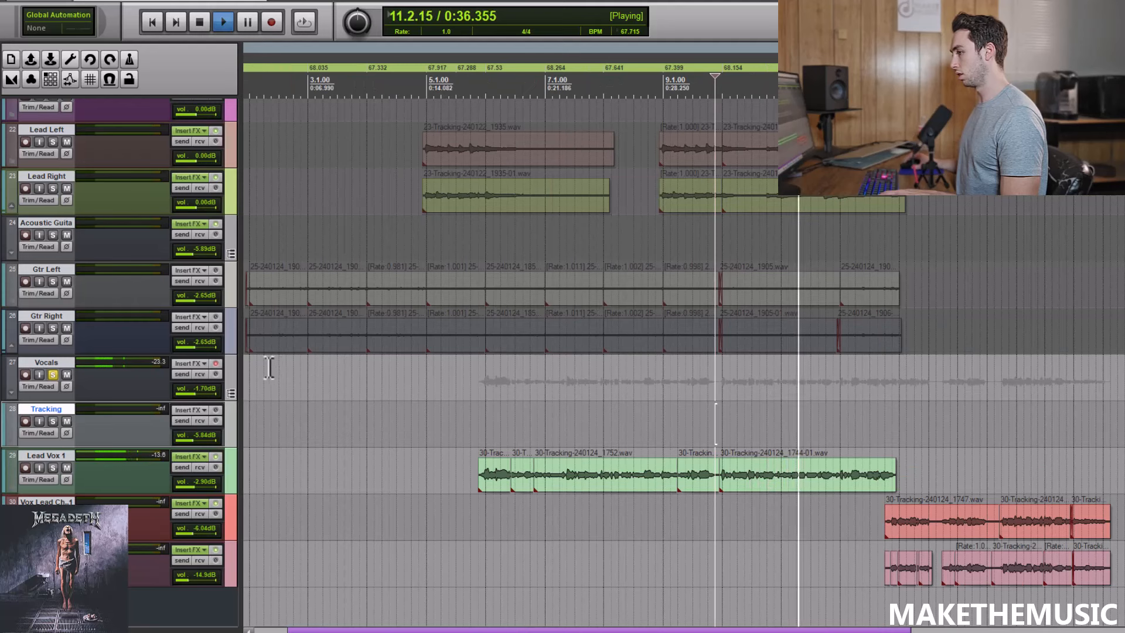
key(space)
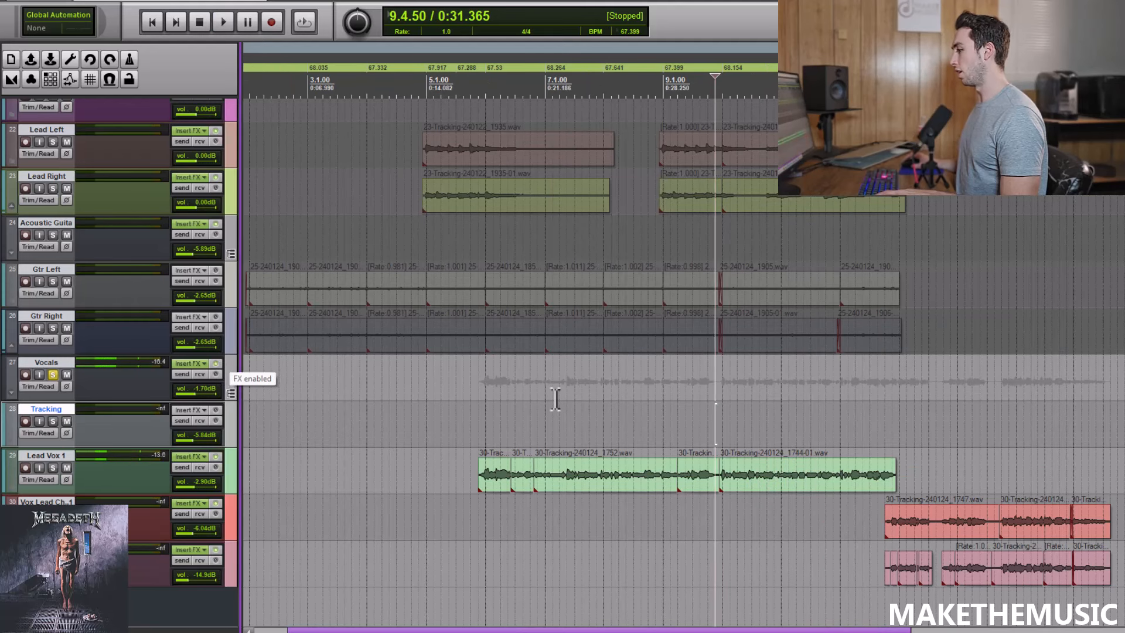
Audition the soloed vocals with the full effects chain enabled from beat 4 of bar 9
scroll(748, 398, up, 2)
key(space)
scroll(748, 399, down, 2)
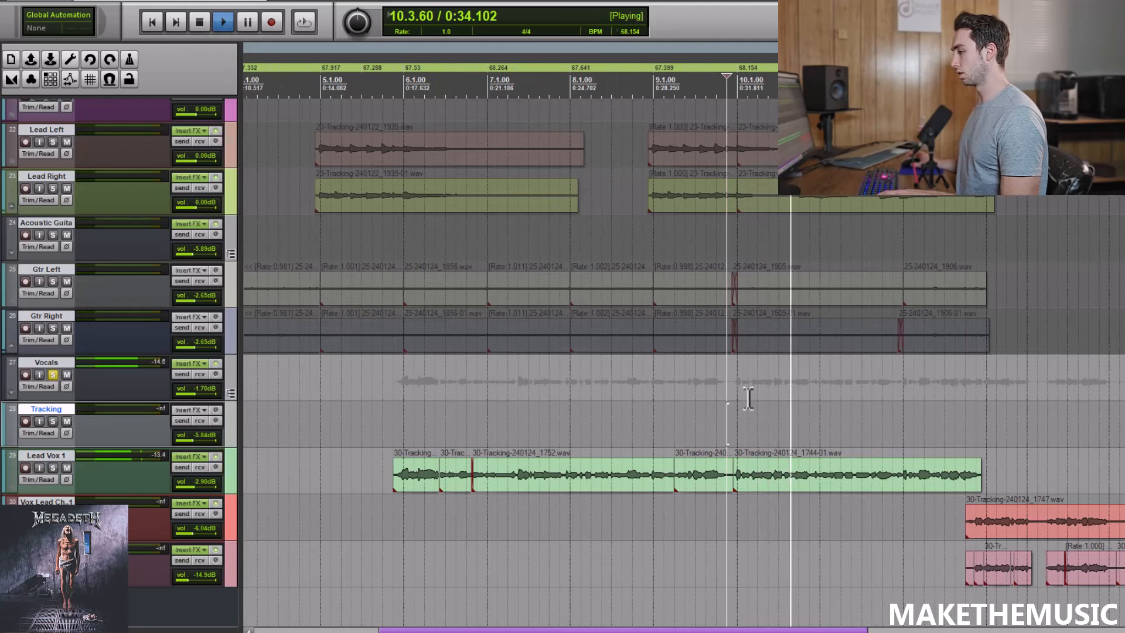
key(space)
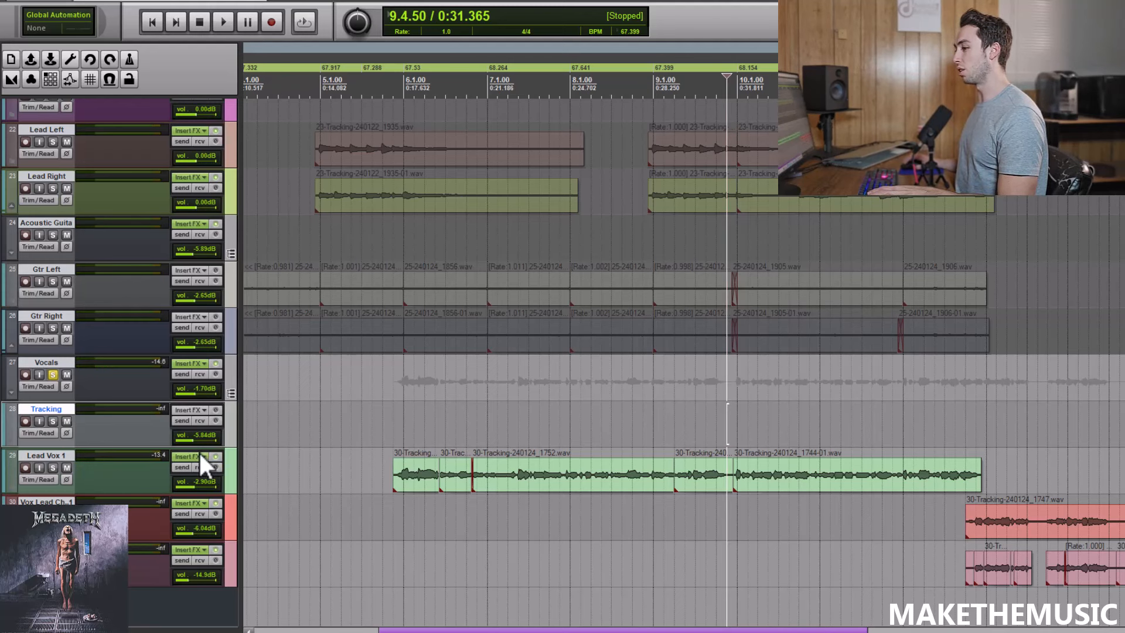
Unsolo the Vocals folder and play the full mix from beat 4 of bar 9 past bar 13
click(54, 376)
scroll(832, 393, down, 3)
scroll(732, 414, up, 1)
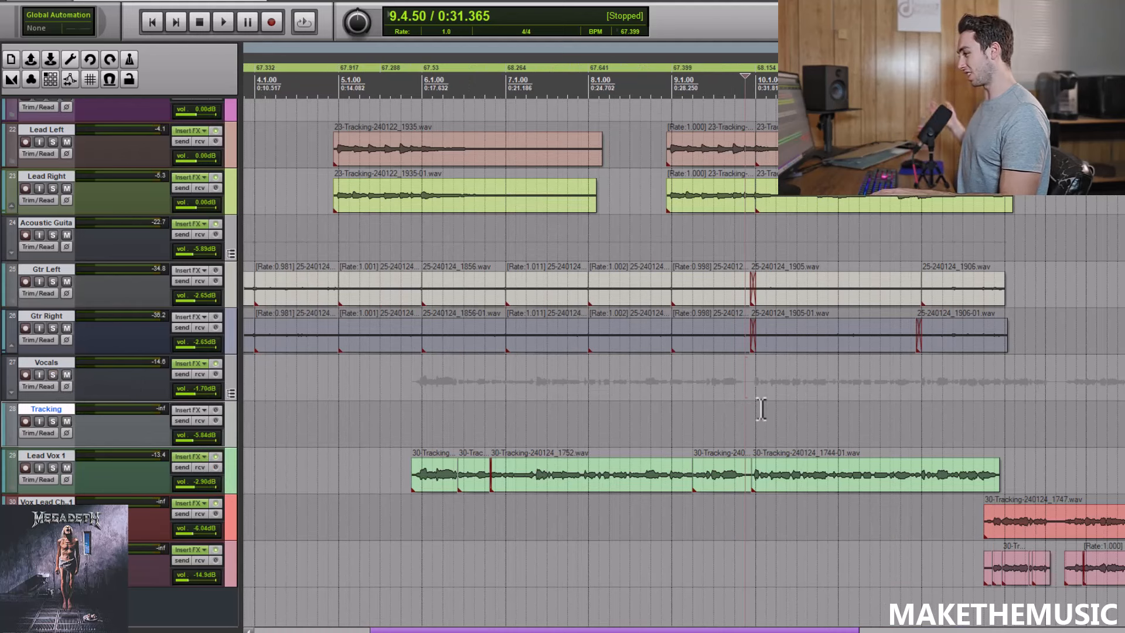
key(space)
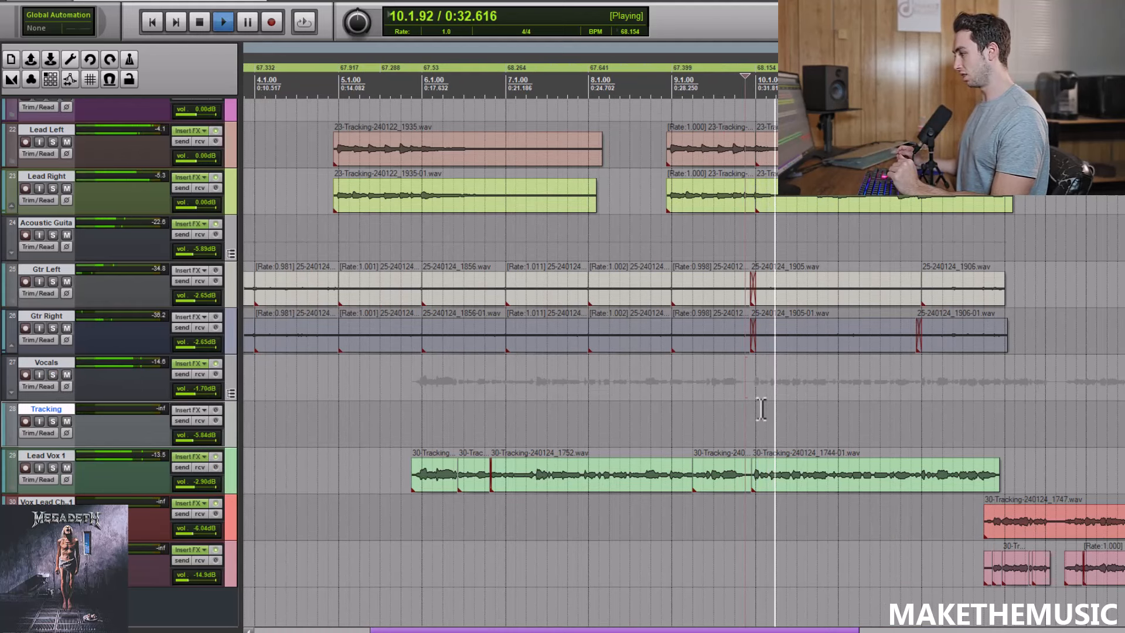
scroll(760, 409, down, 1)
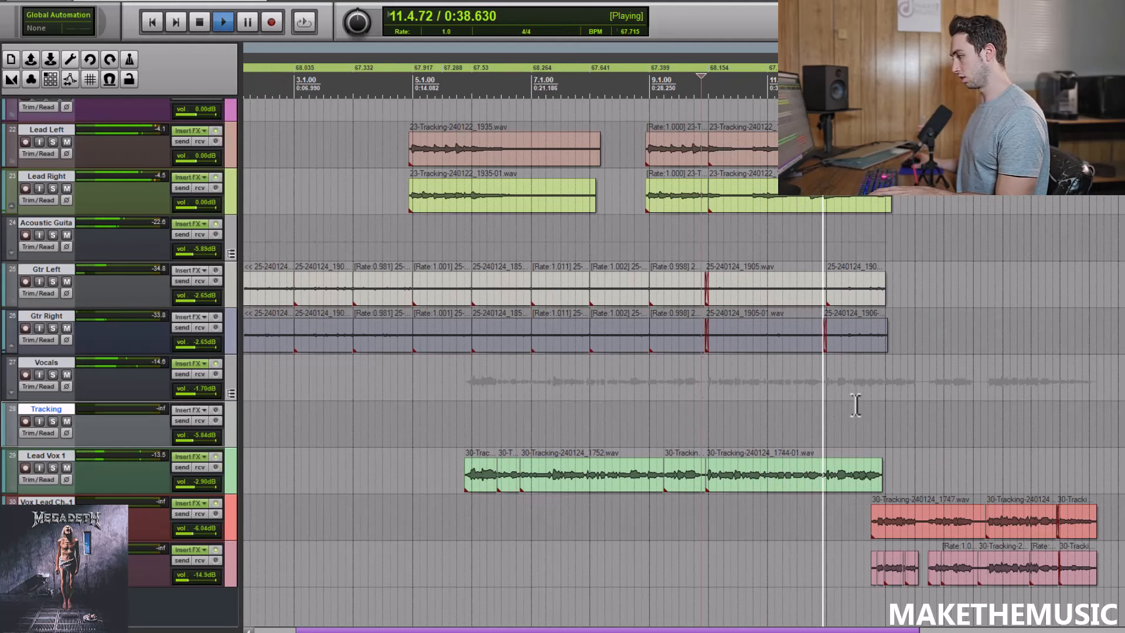
scroll(874, 398, up, 1)
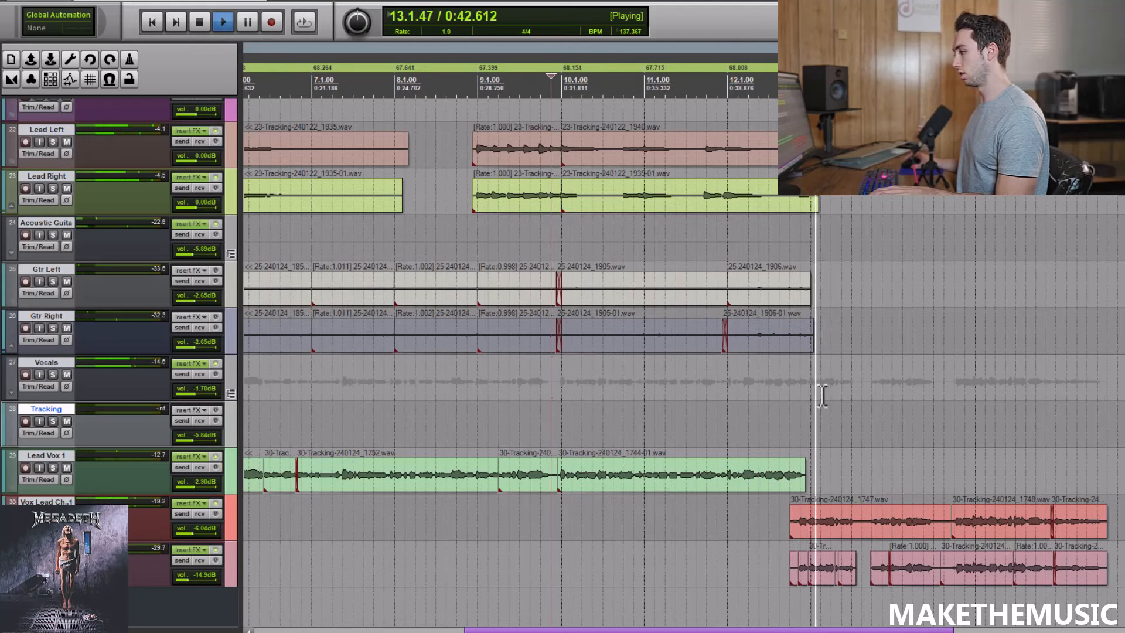
scroll(823, 397, down, 1)
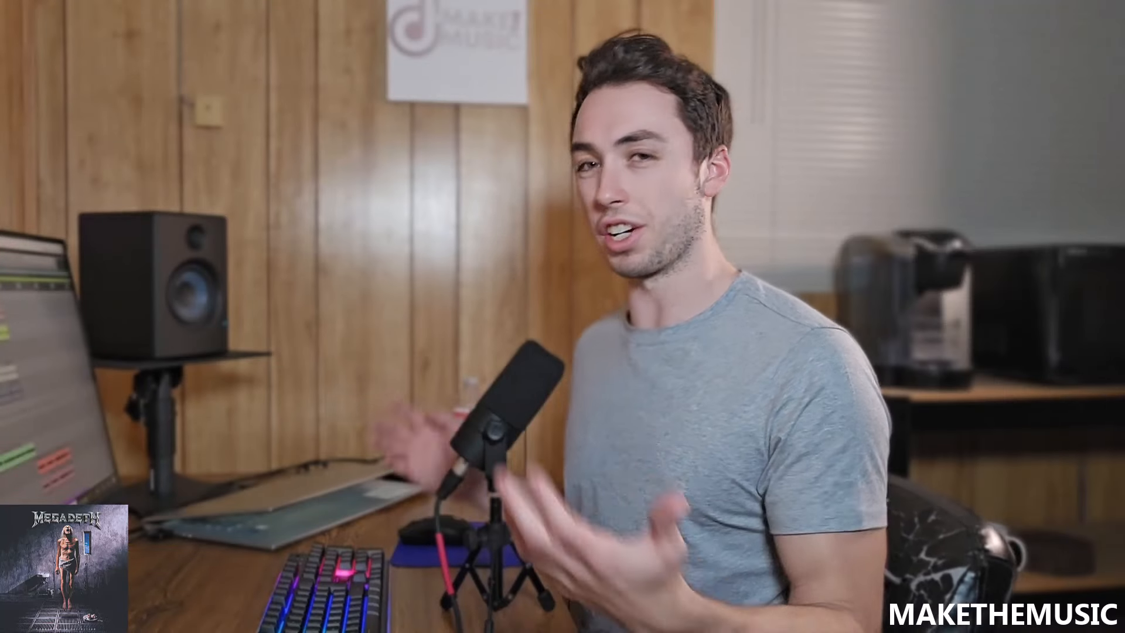